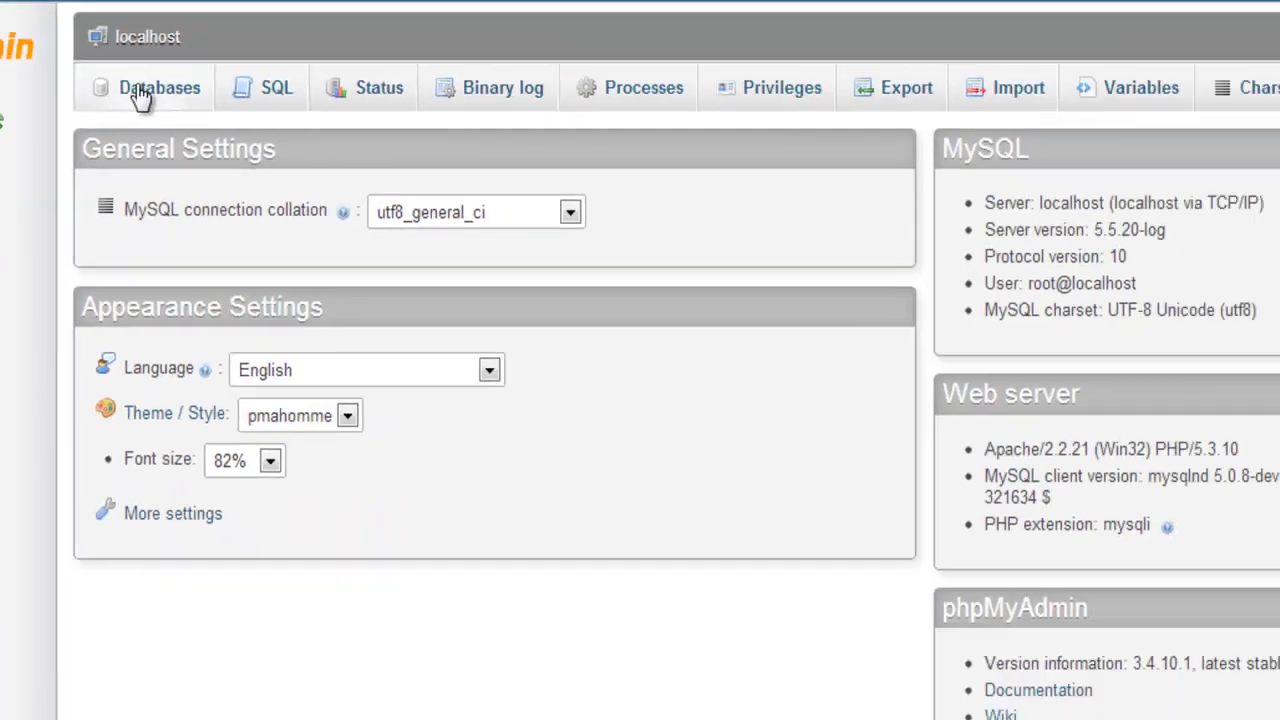
Browse the server's database list, then open the empty SQL query page for localhost.
{"action": "left_click", "coordinate": [560, 192]}
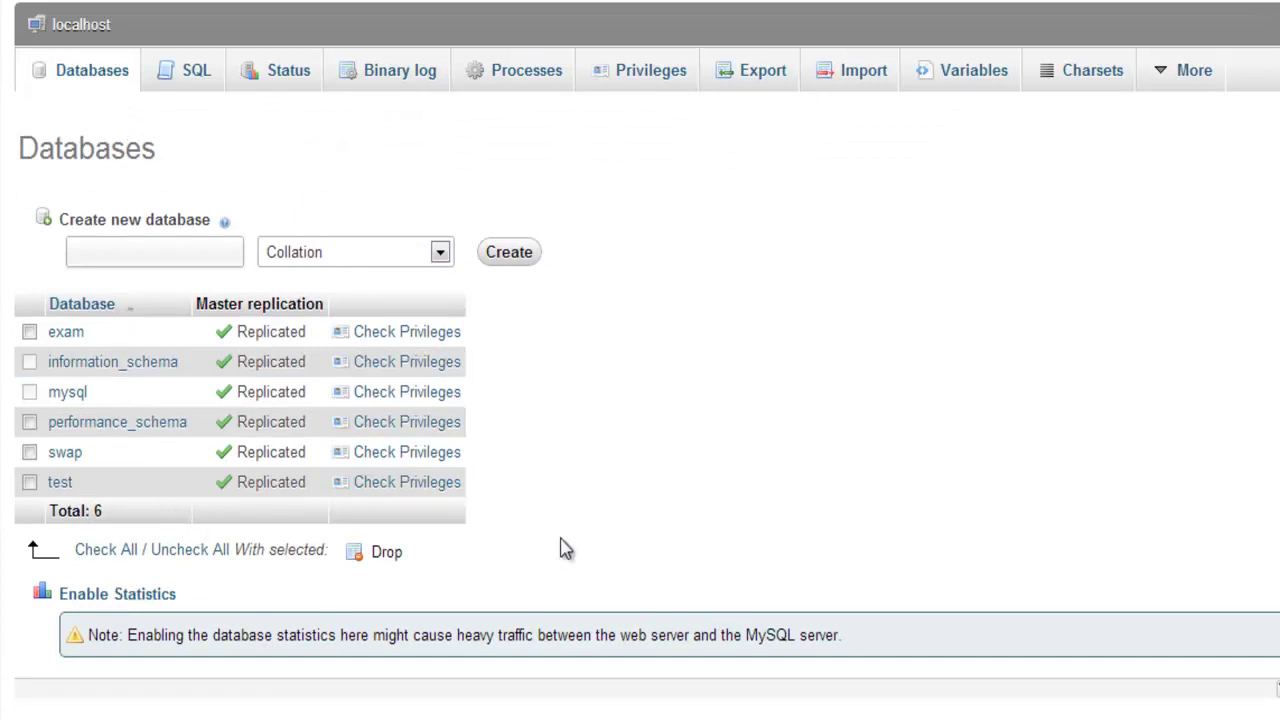
{"action": "left_click", "coordinate": [190, 72]}
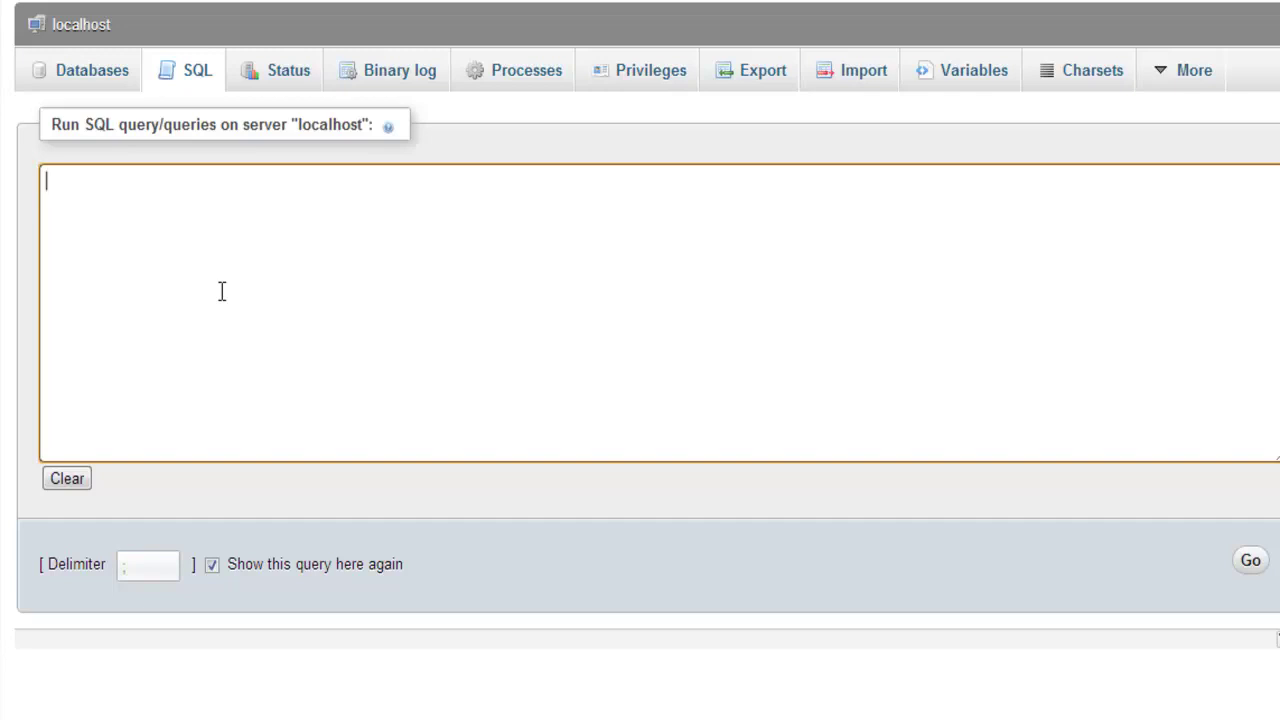
Open the server Status page showing runtime information and 6 days, 16 hours uptime.
{"action": "left_click", "coordinate": [287, 82]}
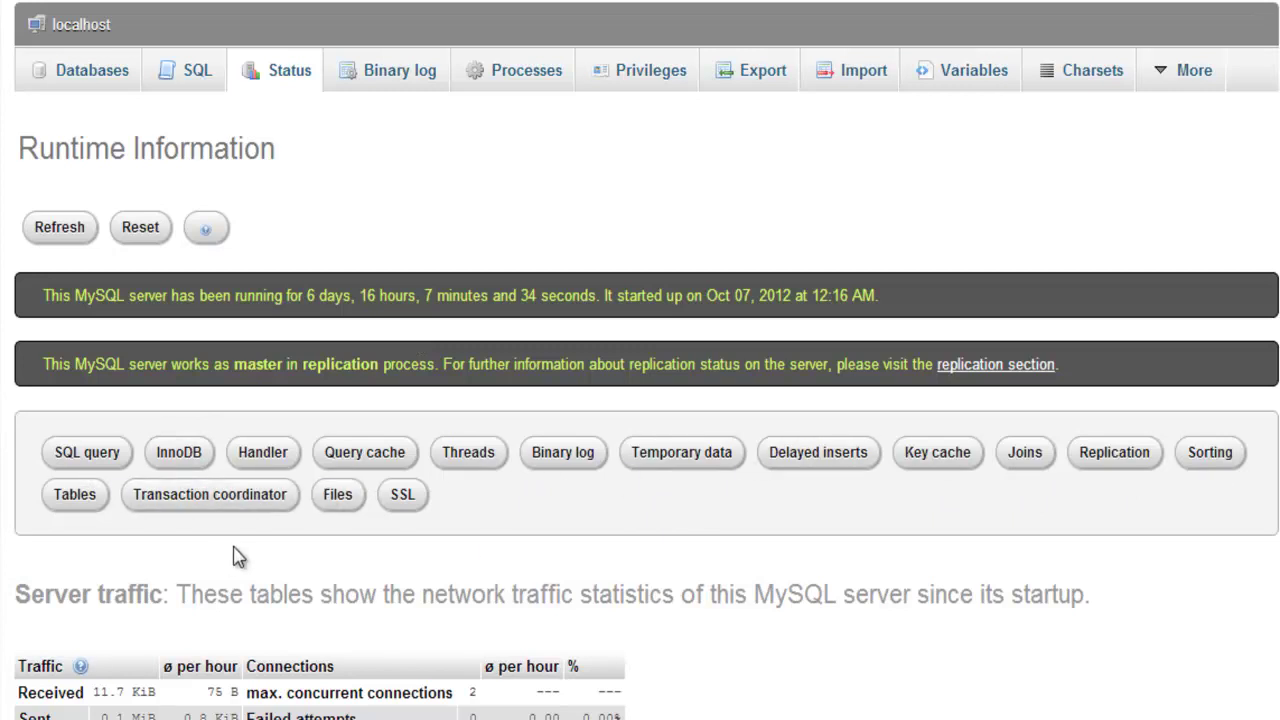
Read through the runtime statistics, return to the top, and view the Binary log events from mysql-bin.000001.
{"action": "scroll", "coordinate": [222, 560], "scroll_direction": "down", "scroll_amount": 2}
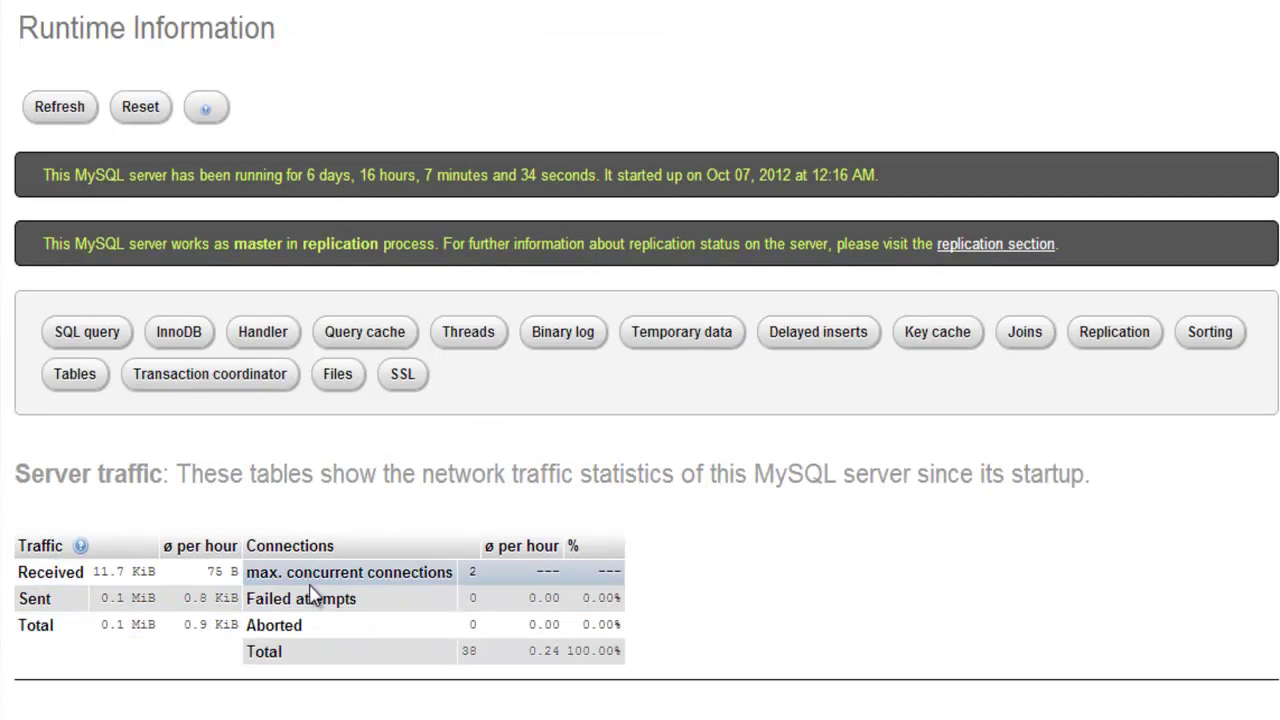
{"action": "scroll", "coordinate": [280, 660], "scroll_direction": "down", "scroll_amount": 8}
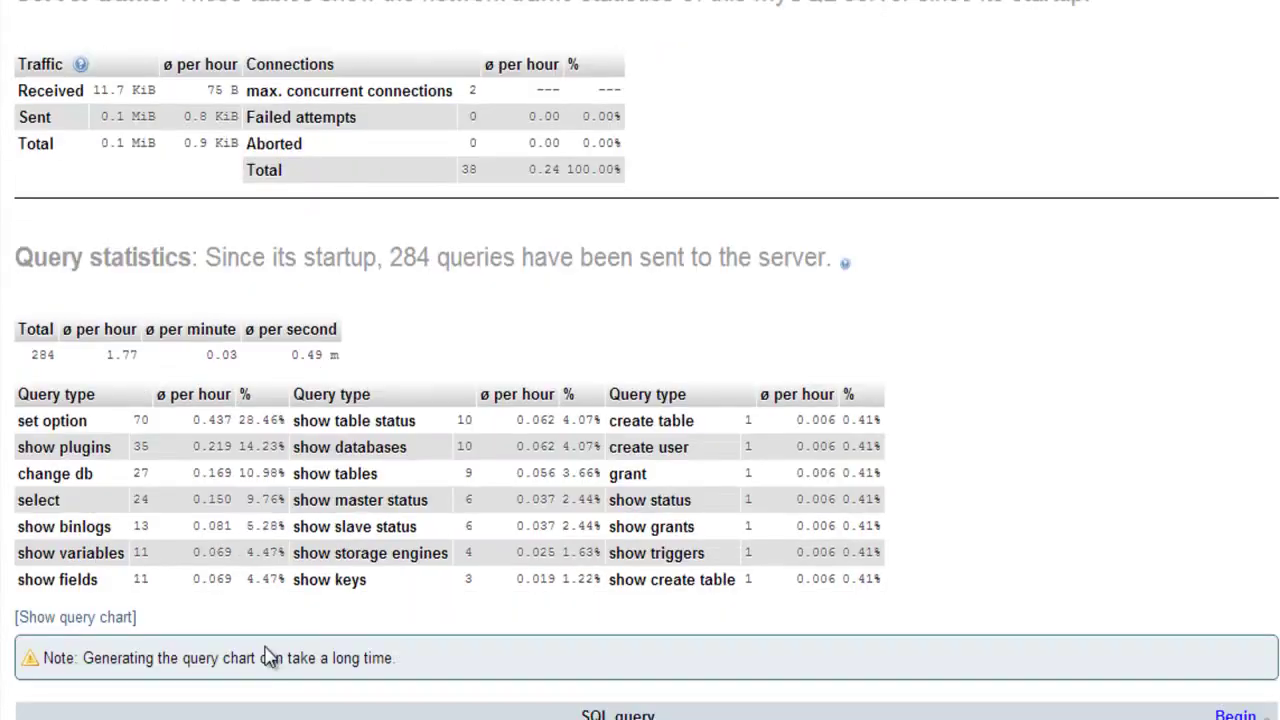
{"action": "scroll", "coordinate": [260, 655], "scroll_direction": "down", "scroll_amount": 13}
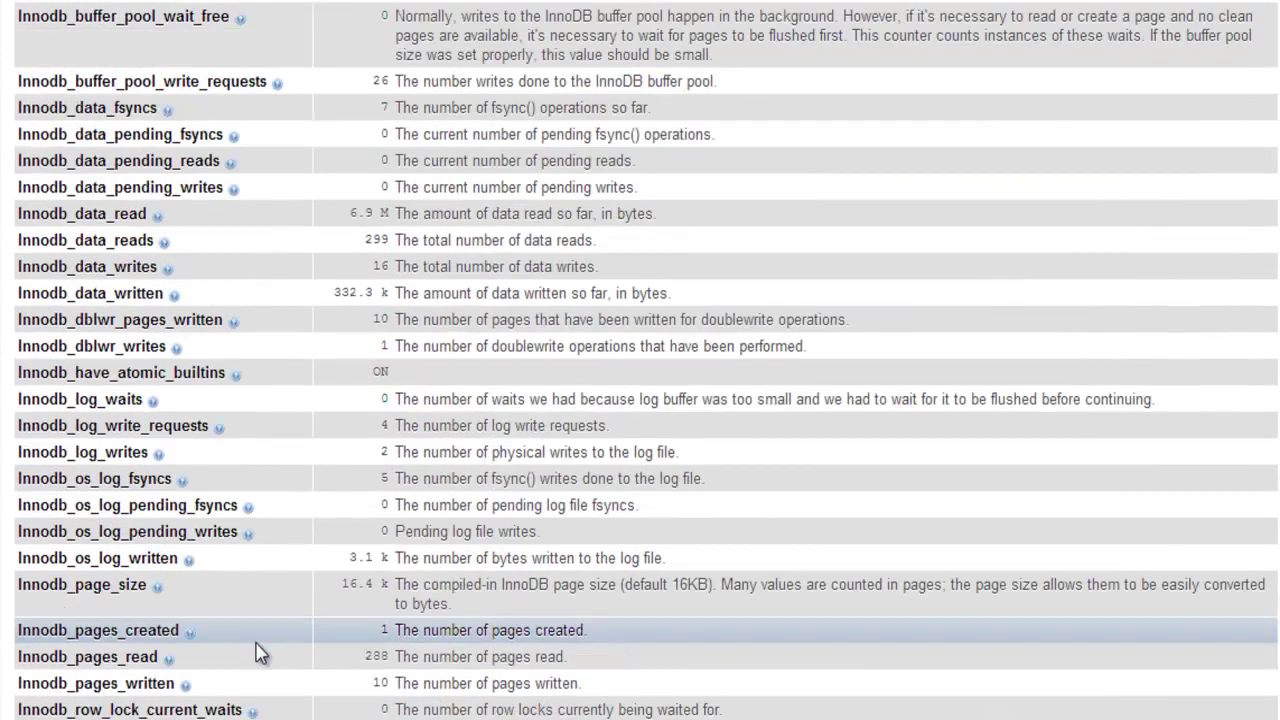
{"action": "scroll", "coordinate": [260, 652], "scroll_direction": "down", "scroll_amount": 8}
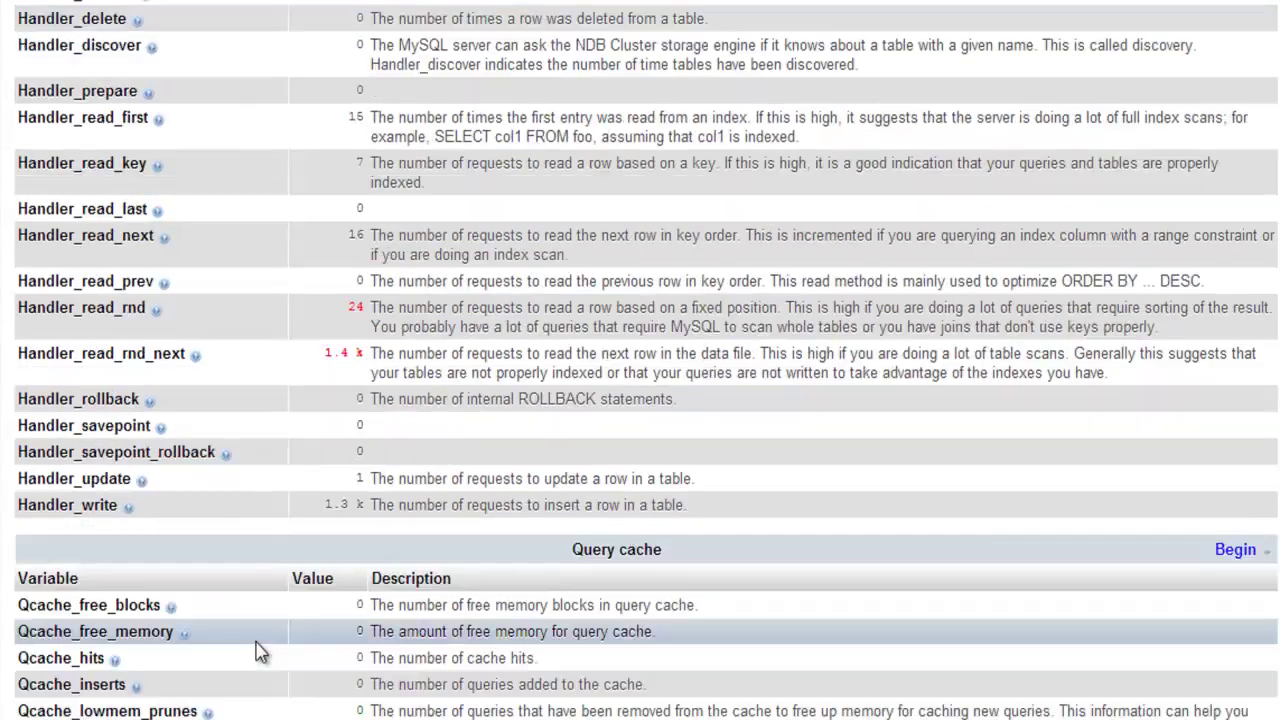
{"action": "scroll", "coordinate": [260, 650], "scroll_direction": "down", "scroll_amount": 9}
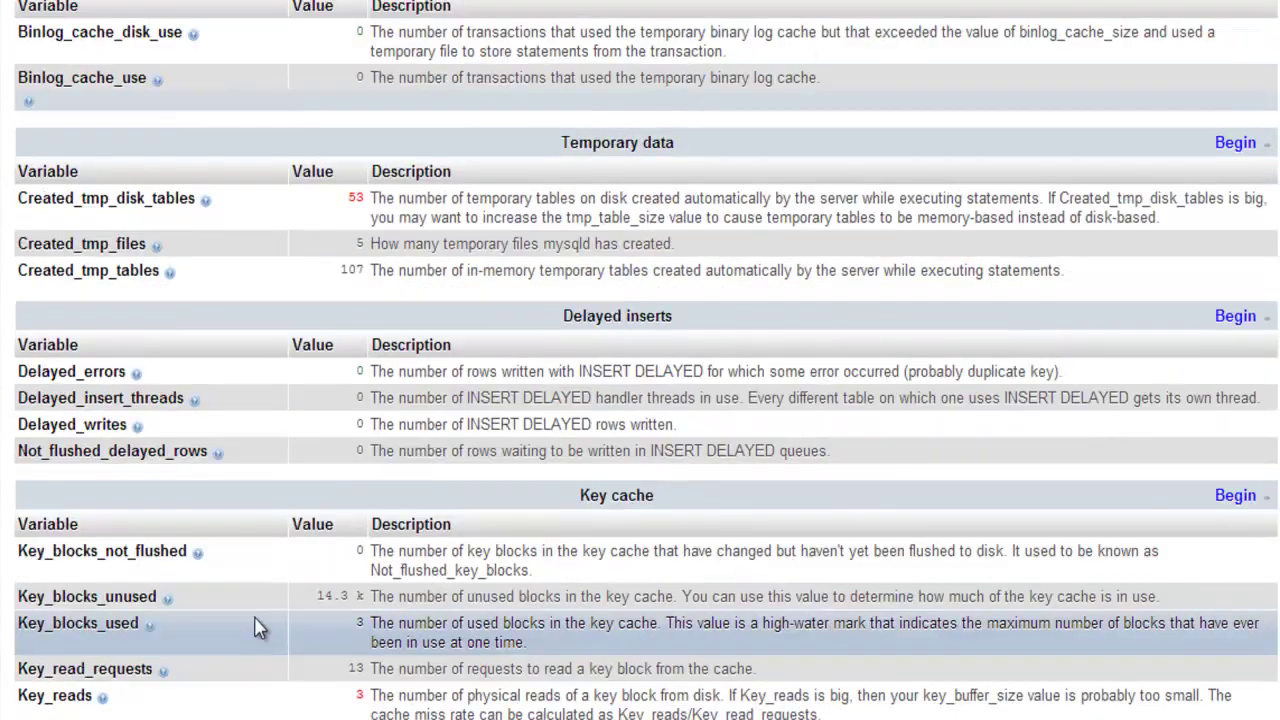
{"action": "scroll", "coordinate": [258, 625], "scroll_direction": "down", "scroll_amount": 4}
{"action": "key", "text": "Home"}
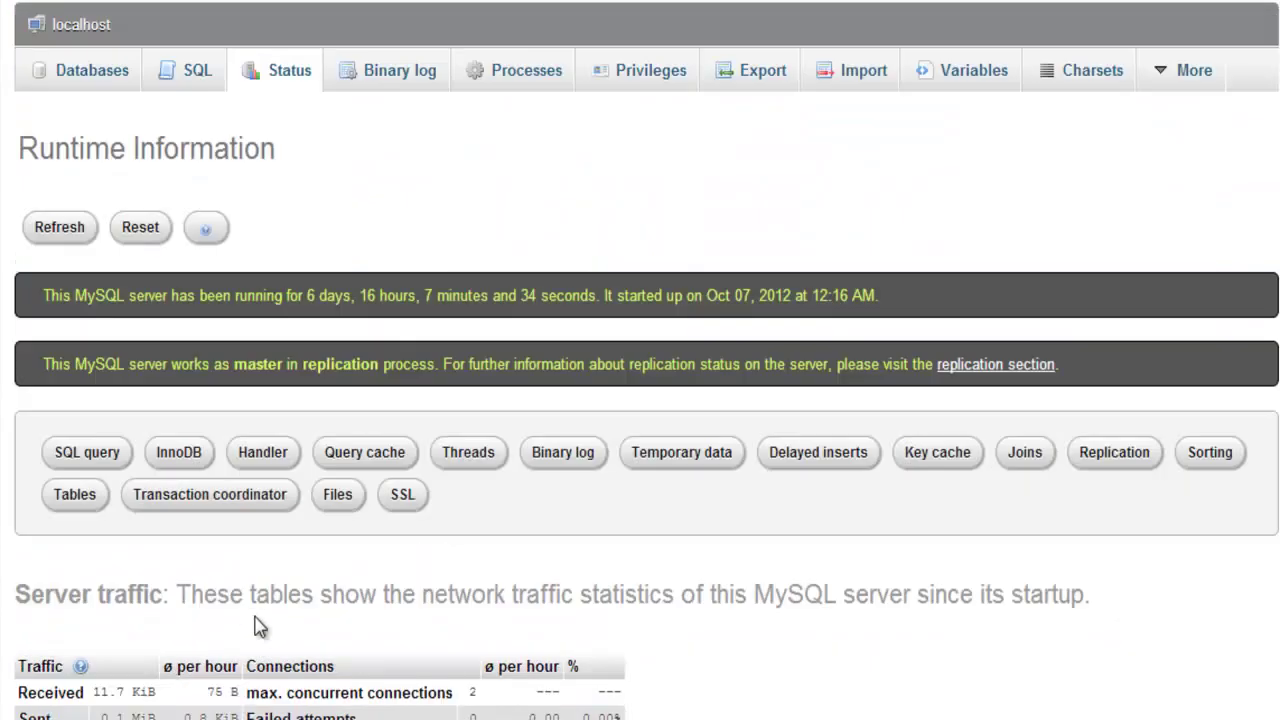
{"action": "left_click", "coordinate": [365, 88]}
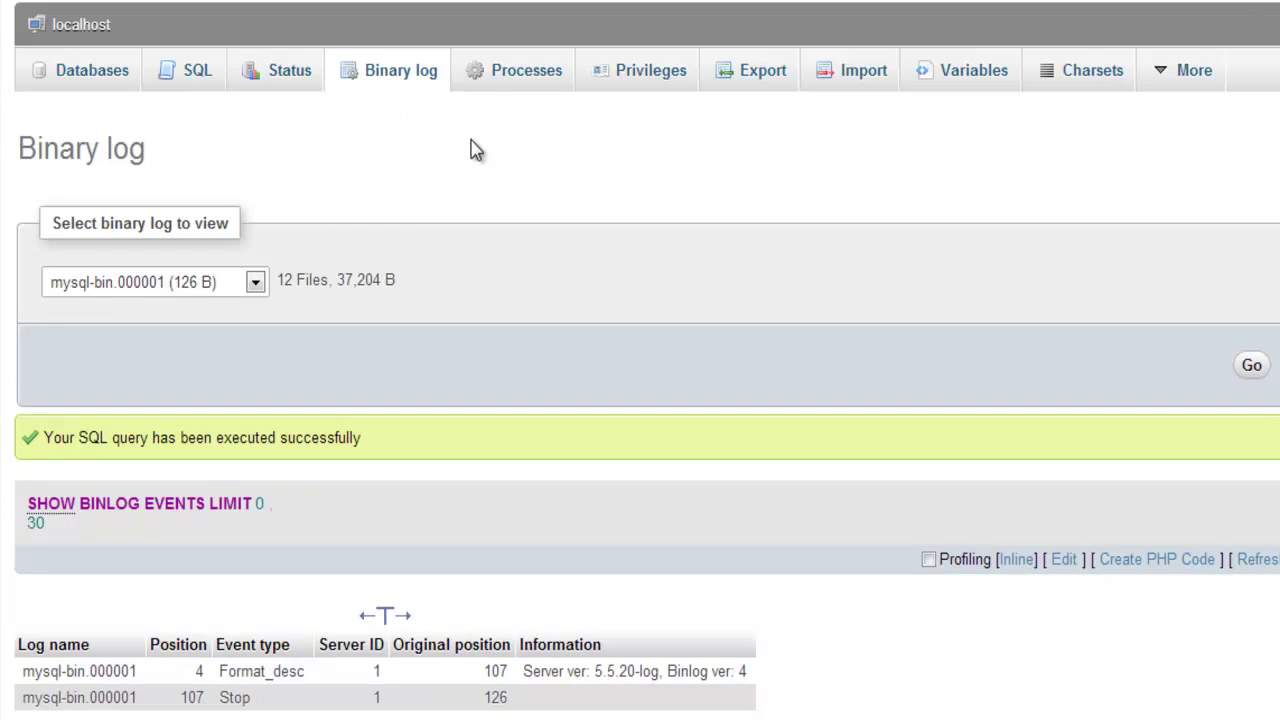
Check the running server processes, then view the User overview listing eight accounts.
{"action": "left_click", "coordinate": [506, 77]}
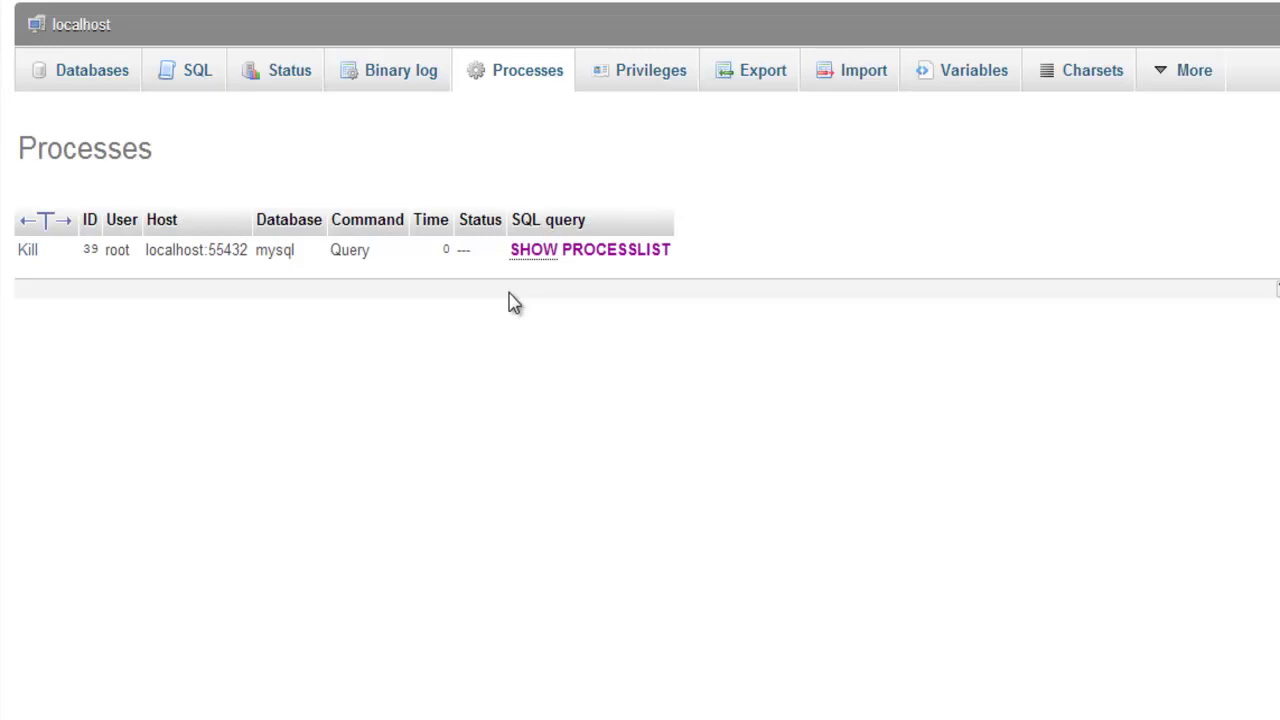
{"action": "left_click", "coordinate": [686, 77]}
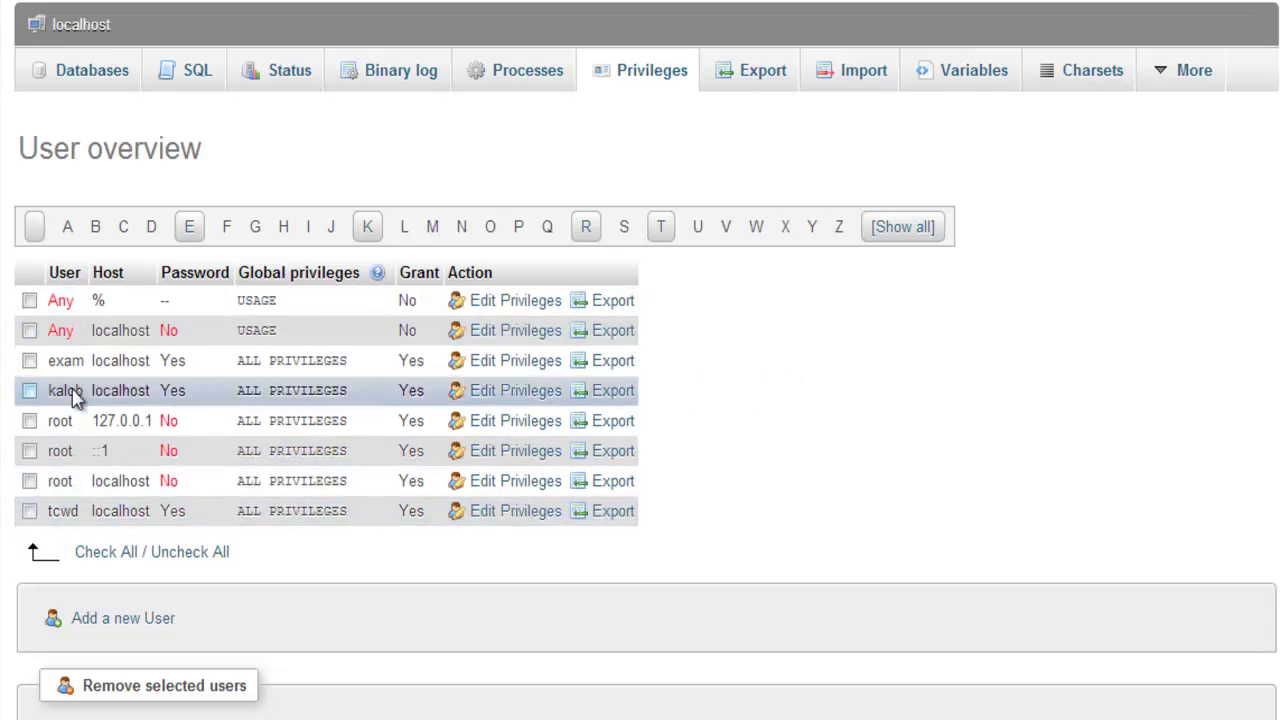
Highlight an existing user's host, password and ALL PRIVILEGES entries, then clear the highlight.
{"action": "double_click", "coordinate": [124, 397]}
{"action": "double_click", "coordinate": [174, 397]}
{"action": "double_click", "coordinate": [330, 397]}
{"action": "left_click_drag", "start_coordinate": [330, 397], "coordinate": [237, 408]}
{"action": "left_click", "coordinate": [839, 477]}
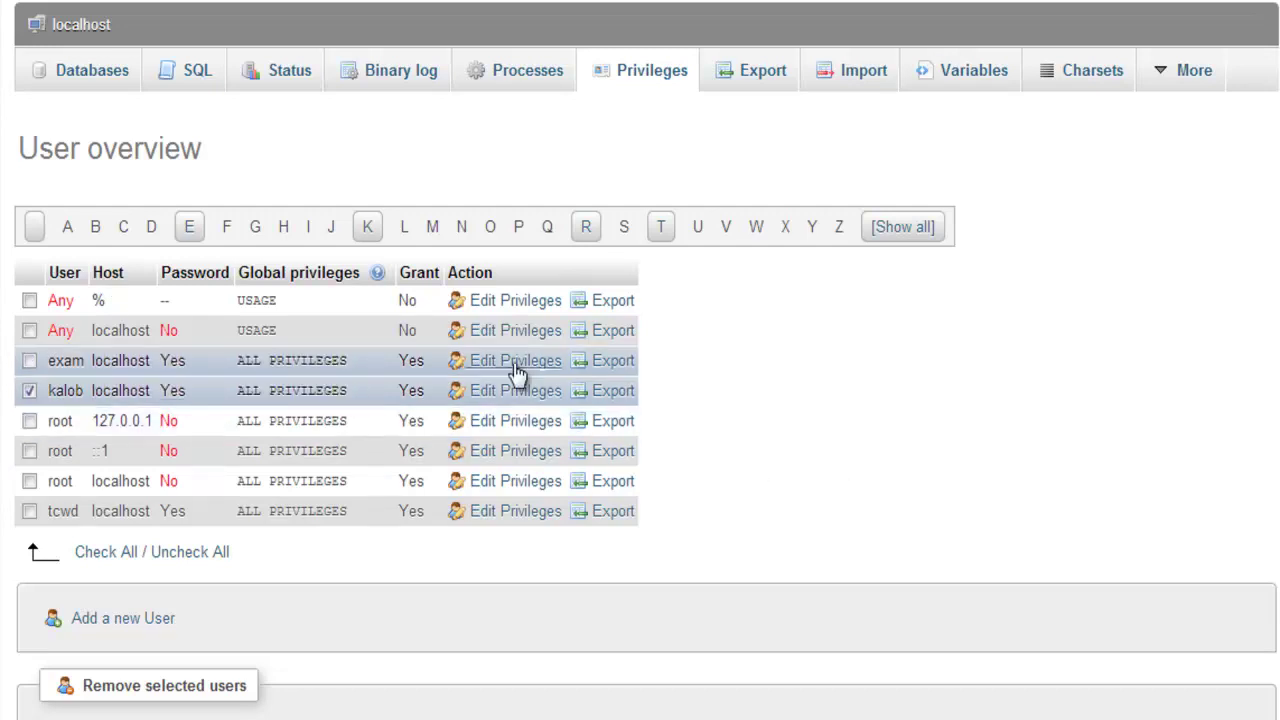
Start a new user with user name 'TCWD' as free text and Host set to Local (localhost).
{"action": "left_click", "coordinate": [143, 620]}
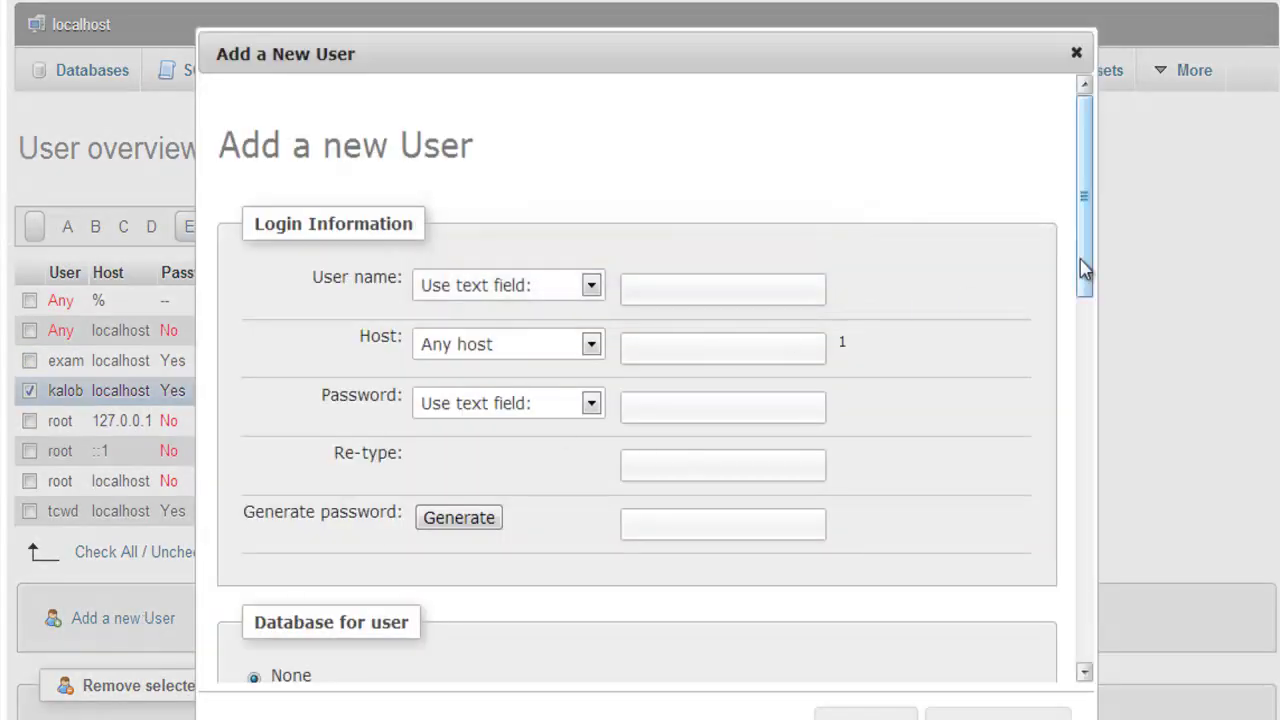
{"action": "left_click", "coordinate": [523, 290]}
{"action": "left_click", "coordinate": [676, 318]}
{"action": "left_click", "coordinate": [680, 288]}
{"action": "type", "text": "TCWD"}
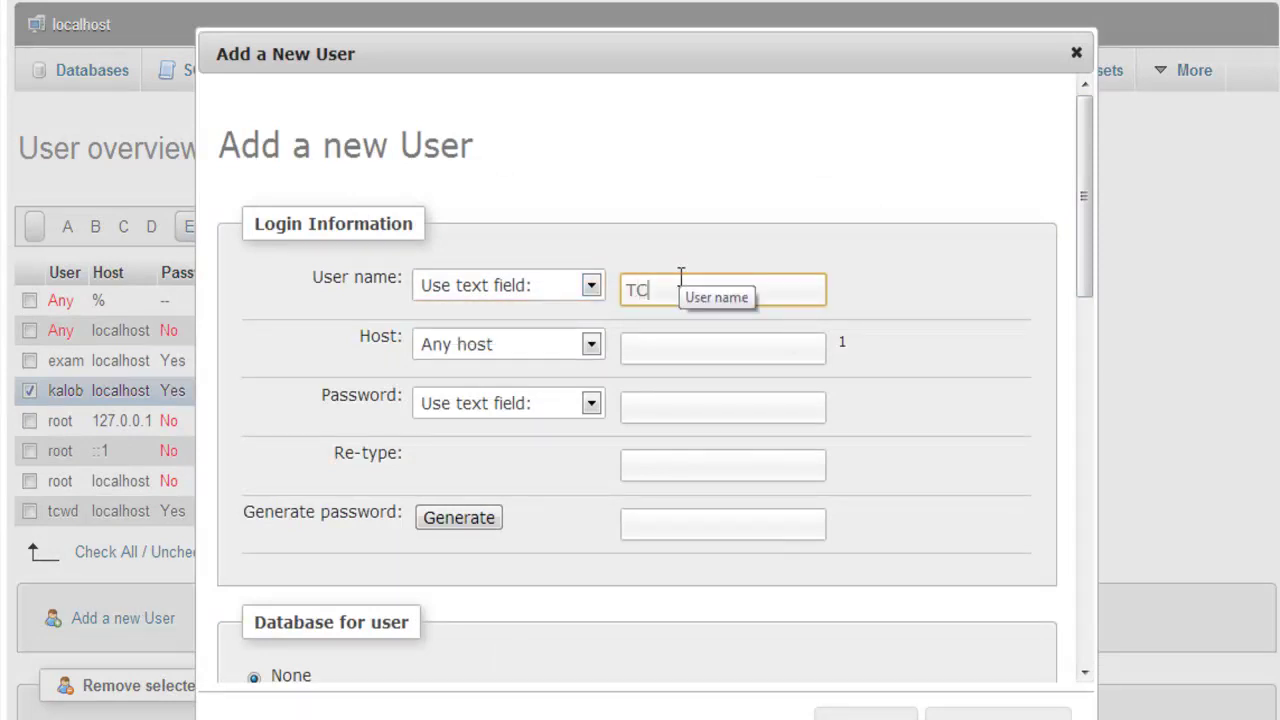
{"action": "left_click", "coordinate": [553, 356]}
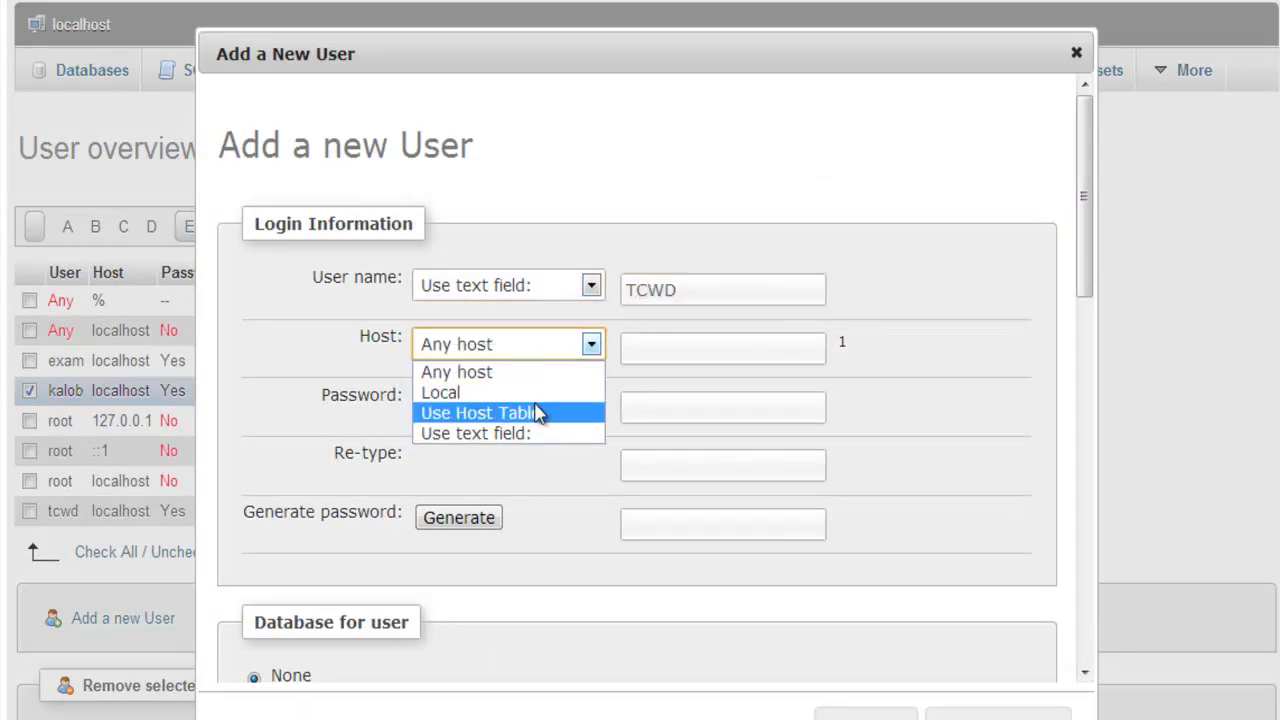
{"action": "left_click", "coordinate": [540, 389]}
{"action": "left_click", "coordinate": [758, 352]}
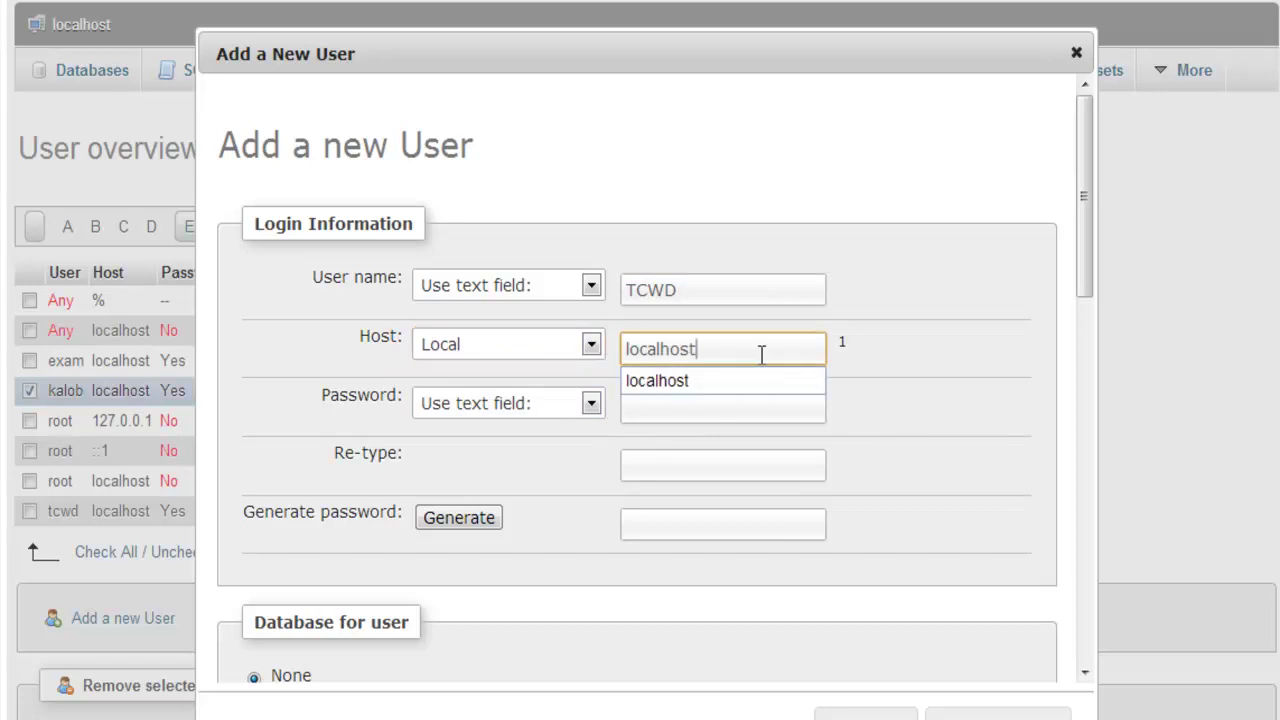
{"action": "left_click", "coordinate": [860, 365]}
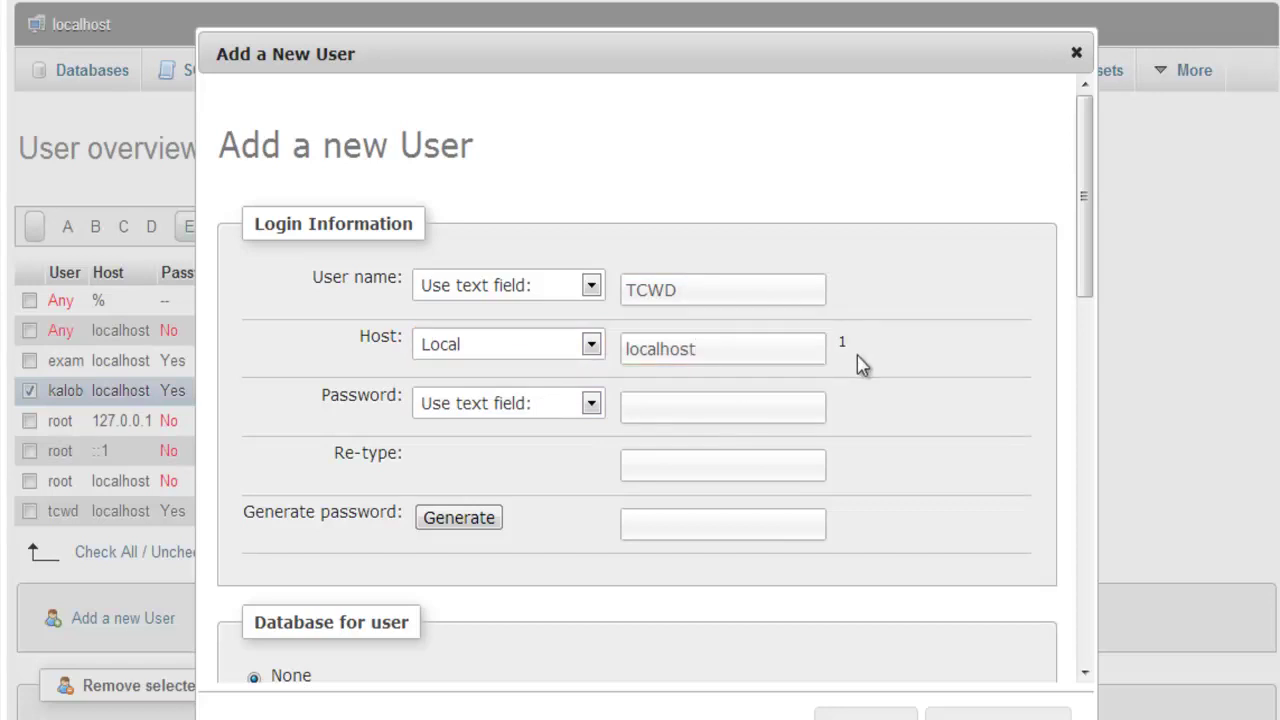
Choose a text-field password and type the new user's password in both boxes.
{"action": "left_click", "coordinate": [578, 405]}
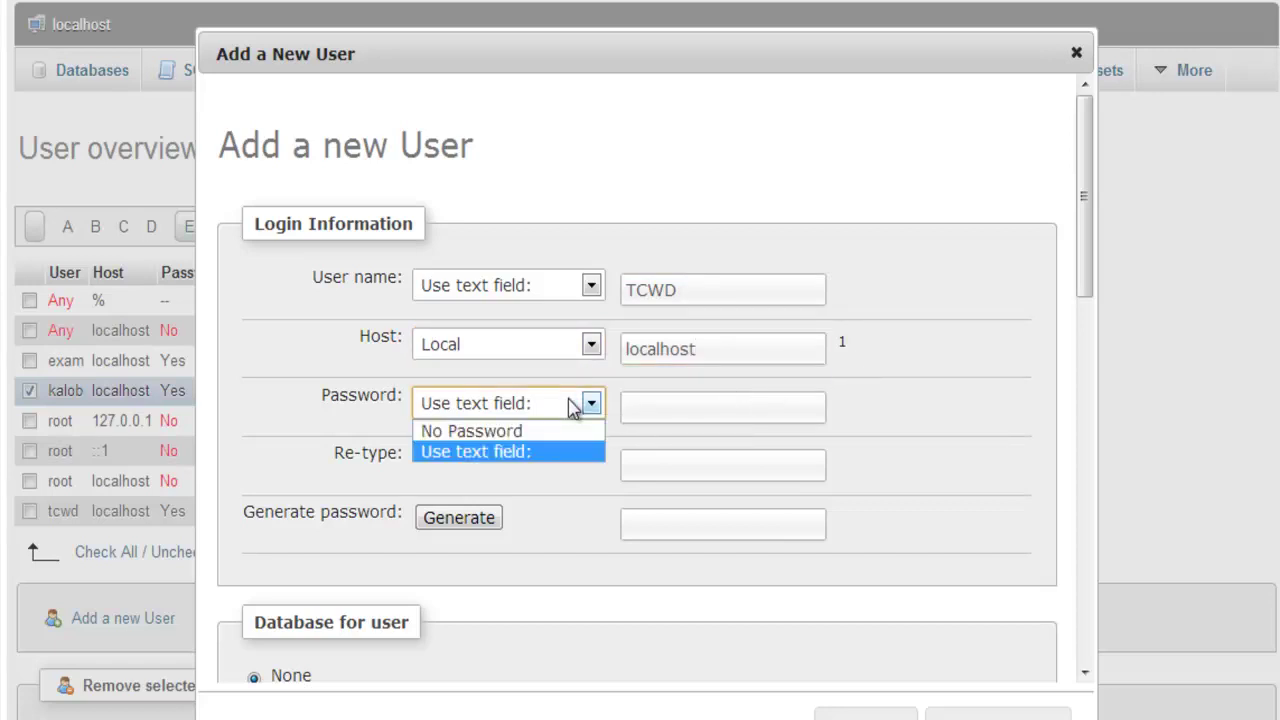
{"action": "left_click", "coordinate": [540, 452]}
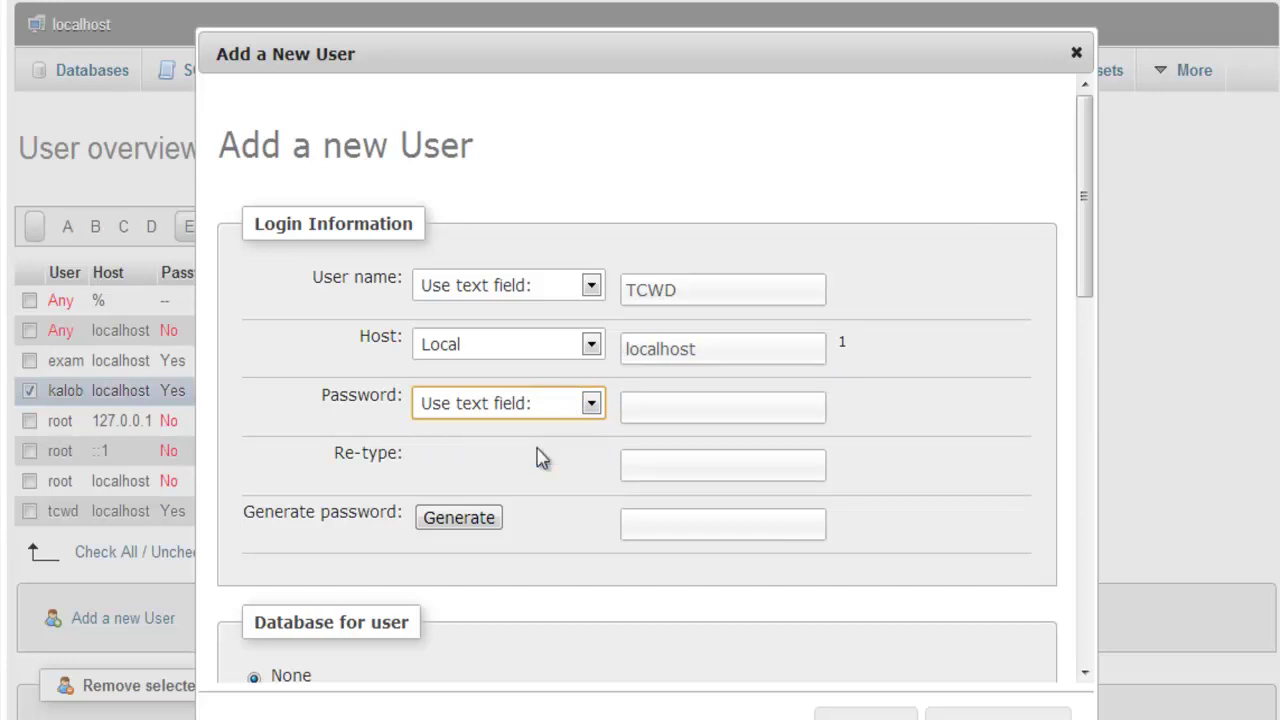
{"action": "left_click", "coordinate": [677, 409]}
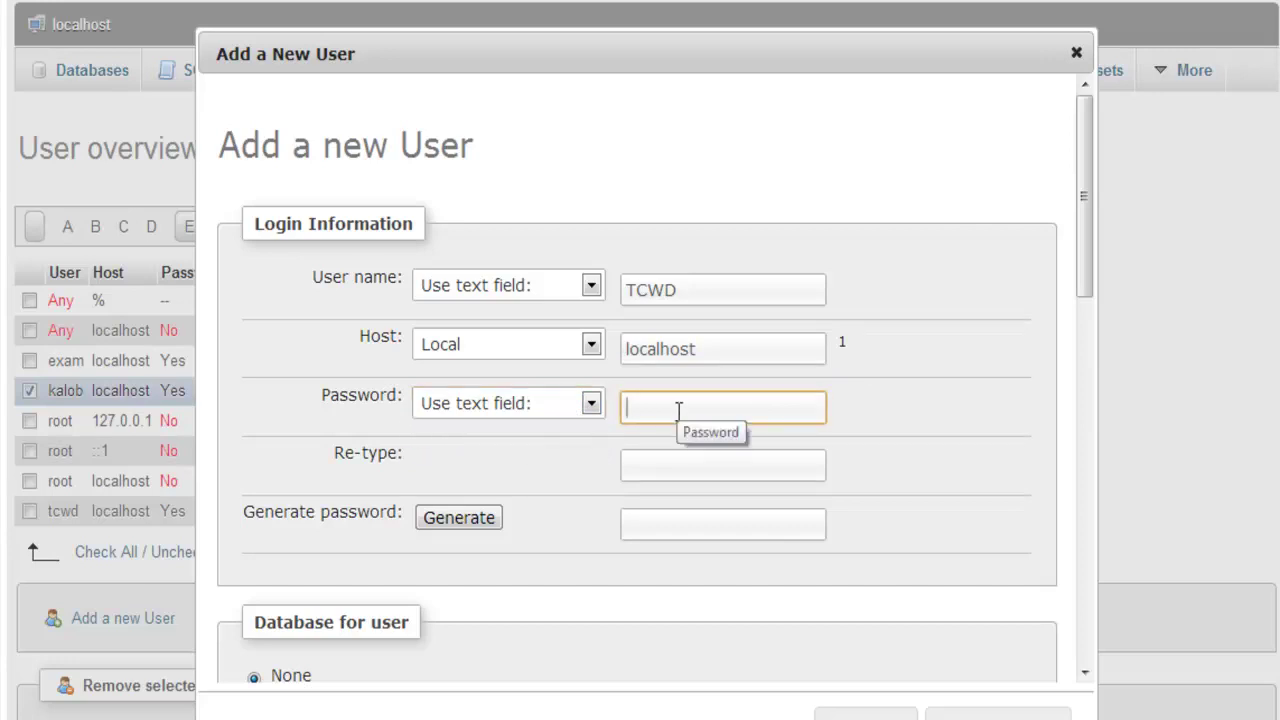
{"action": "type", "text": "************"}
{"action": "key", "text": "Tab"}
{"action": "type", "text": "************"}
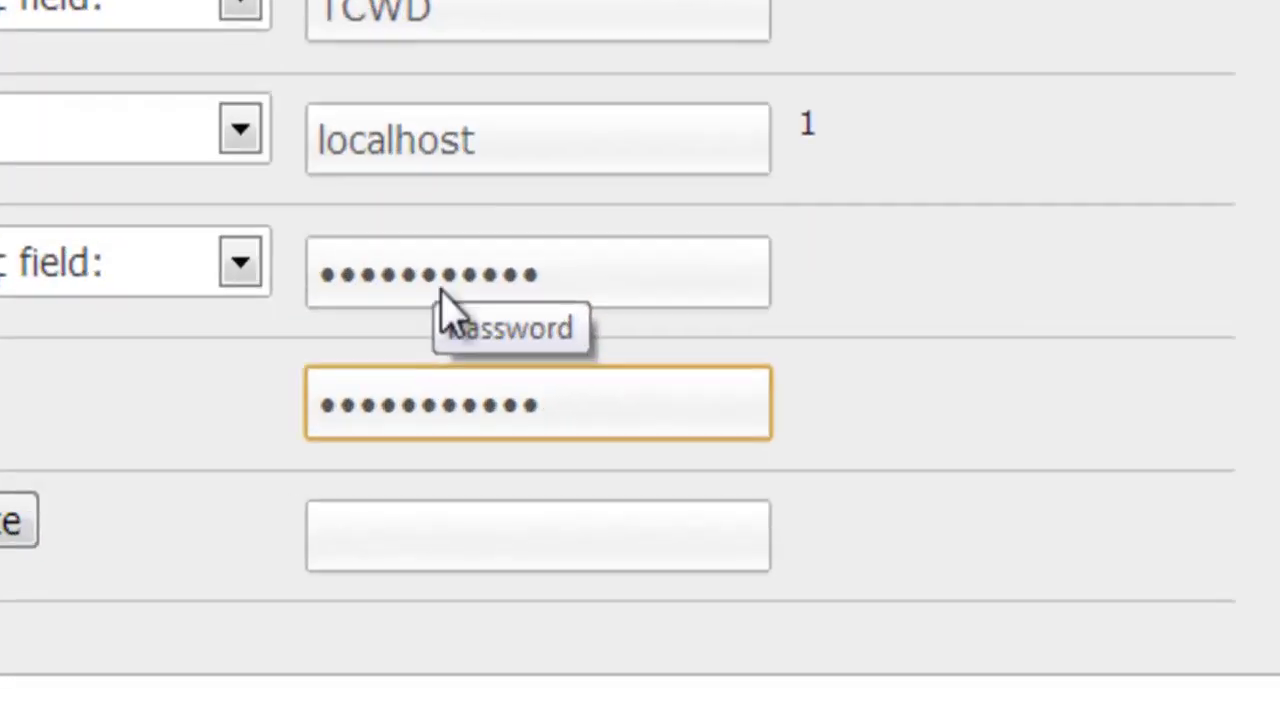
Type sample text into the generated-password field, then clear it again.
{"action": "left_click", "coordinate": [677, 526]}
{"action": "type", "text": "Passw"}
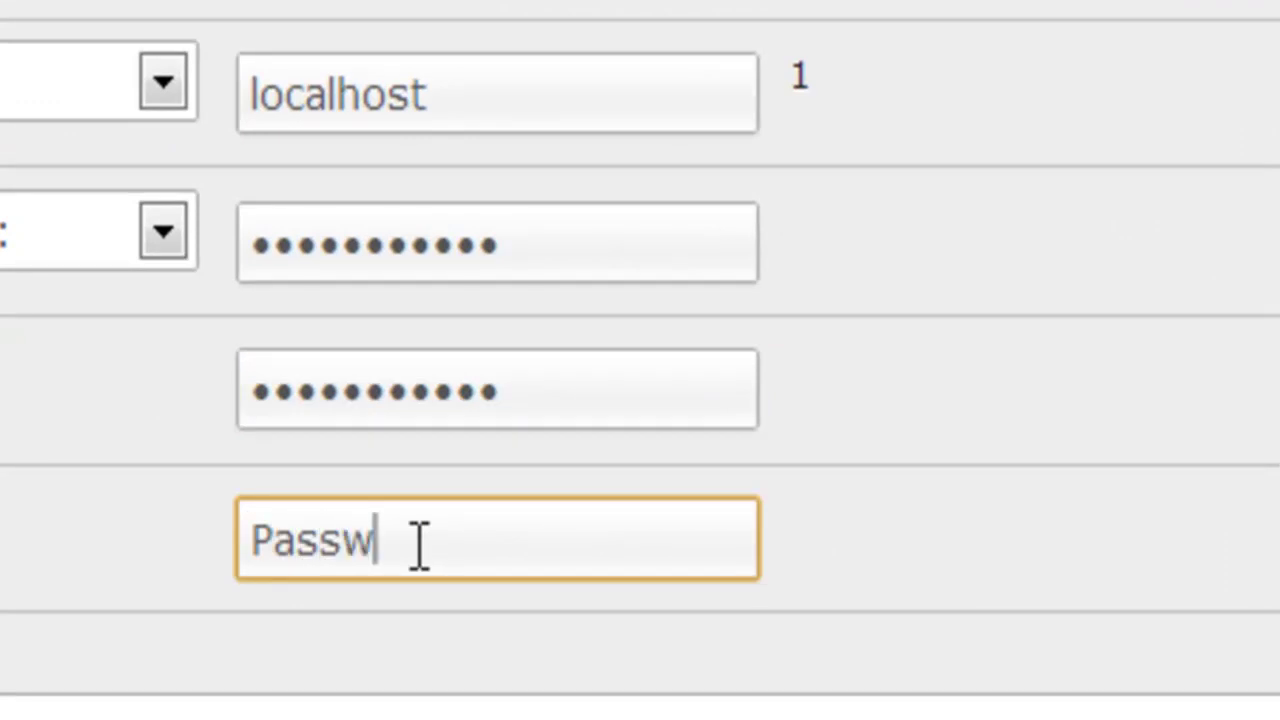
{"action": "type", "text": "ord123"}
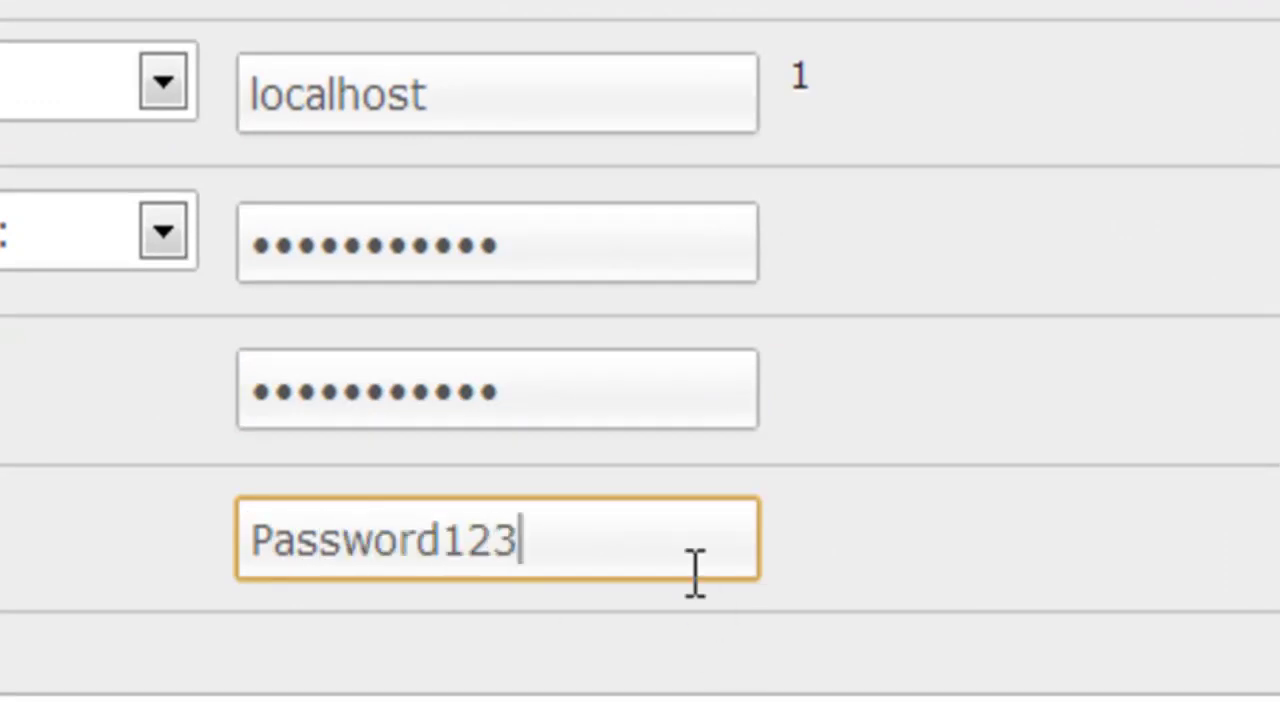
{"action": "left_click_drag", "start_coordinate": [723, 554], "coordinate": [157, 531]}
{"action": "key", "text": "BackSpace"}
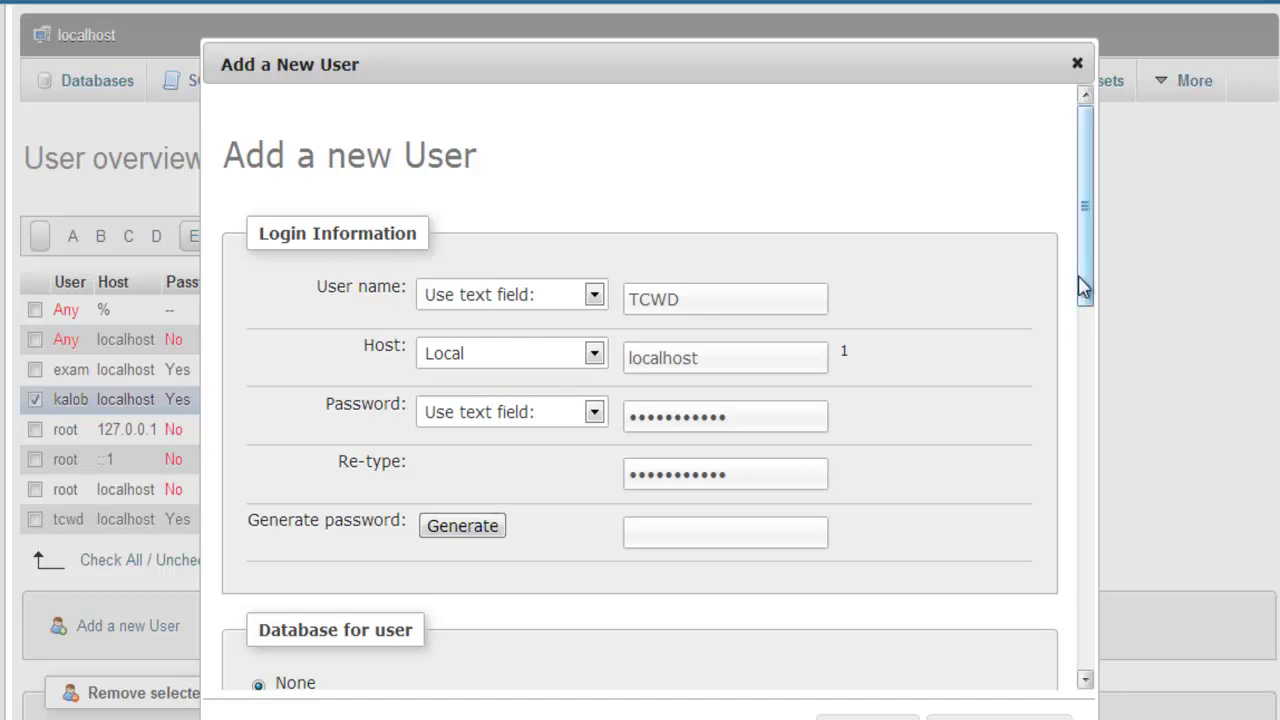
{"action": "left_click_drag", "start_coordinate": [1078, 276], "coordinate": [1077, 428]}
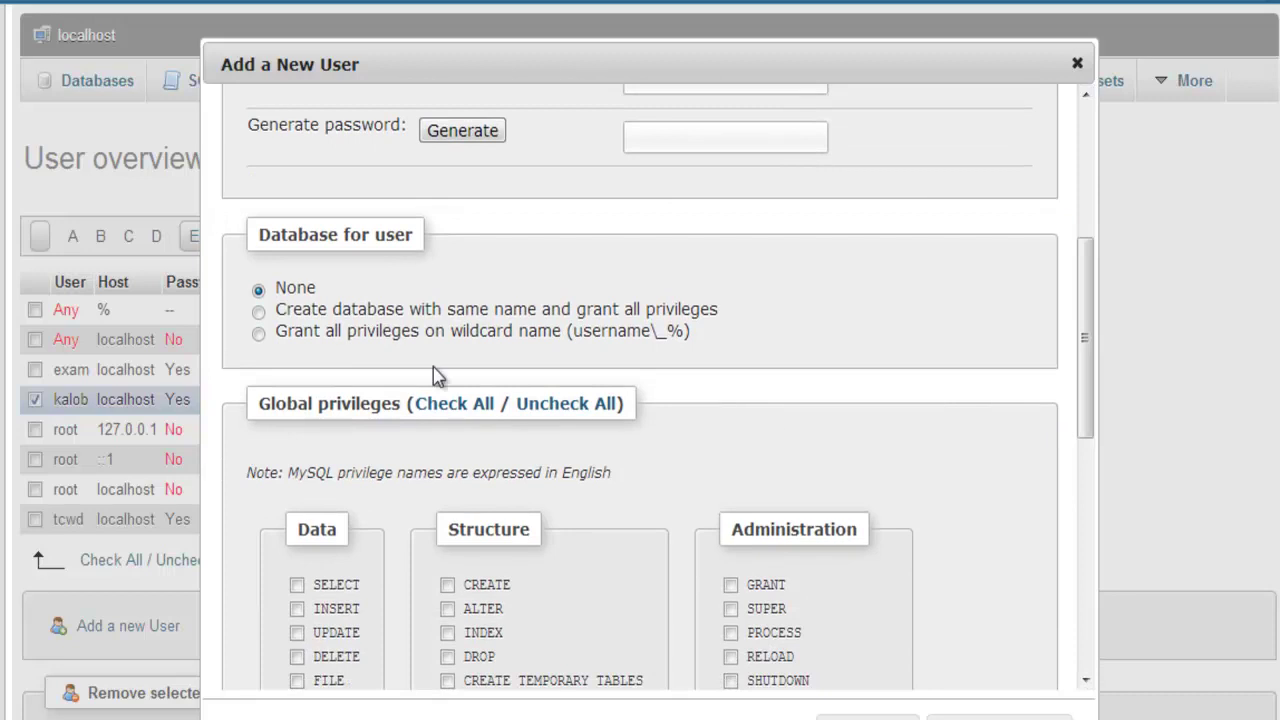
Grant all privileges on username\_% wildcard databases and check all global privileges.
{"action": "left_click", "coordinate": [259, 335]}
{"action": "left_click_drag", "start_coordinate": [1083, 300], "coordinate": [1083, 423]}
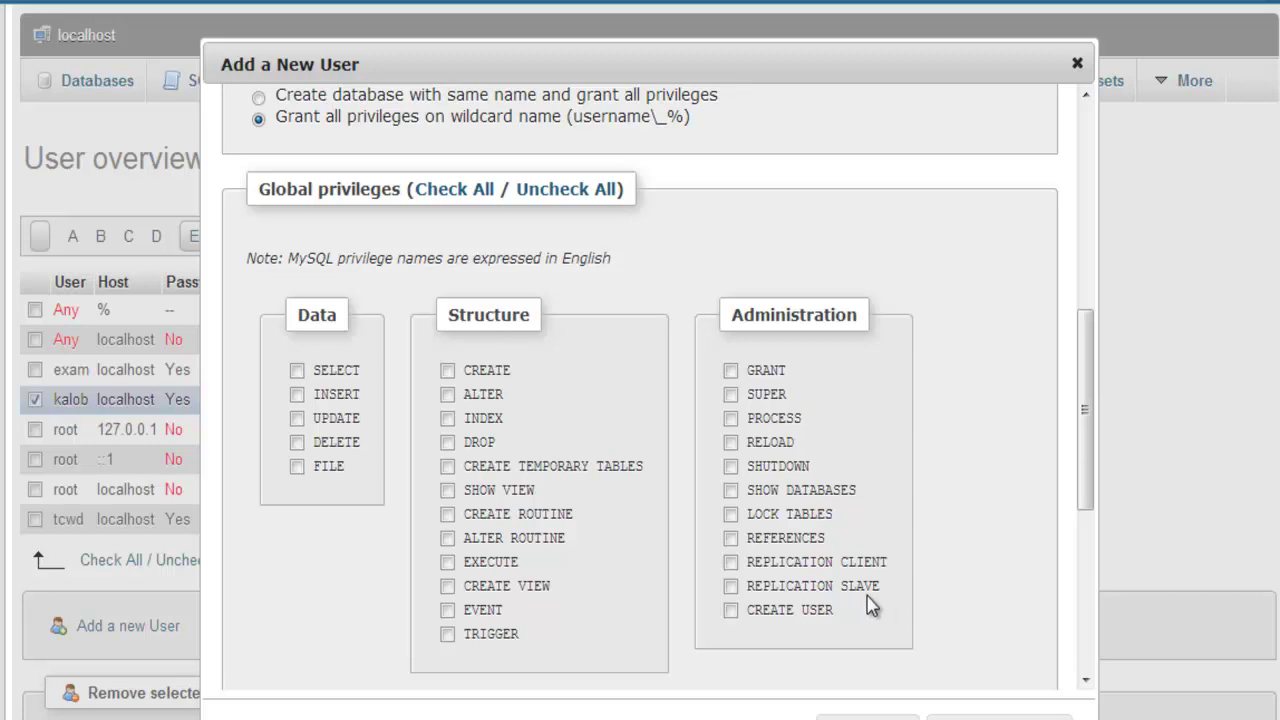
{"action": "left_click", "coordinate": [477, 192]}
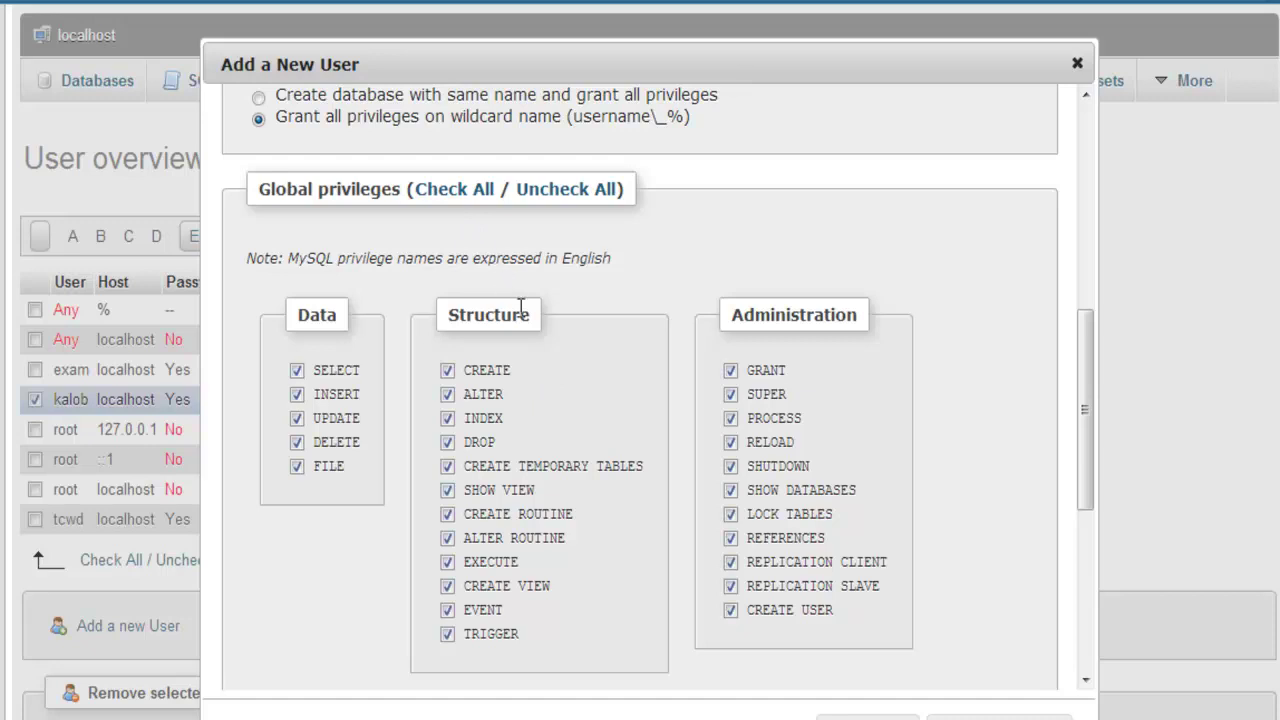
Untick DROP, GRANT, SUPER, PROCESS, LOCK TABLES and REFERENCES, then re-check all global privileges.
{"action": "left_click", "coordinate": [447, 446]}
{"action": "left_click", "coordinate": [730, 370]}
{"action": "left_click", "coordinate": [730, 394]}
{"action": "left_click", "coordinate": [730, 418]}
{"action": "left_click", "coordinate": [730, 514]}
{"action": "left_click", "coordinate": [730, 538]}
{"action": "left_click", "coordinate": [457, 190]}
Leave MAX QUERIES, MAX UPDATES and the other resource limits at 0 and create the user.
{"action": "left_click_drag", "start_coordinate": [1086, 449], "coordinate": [1088, 606]}
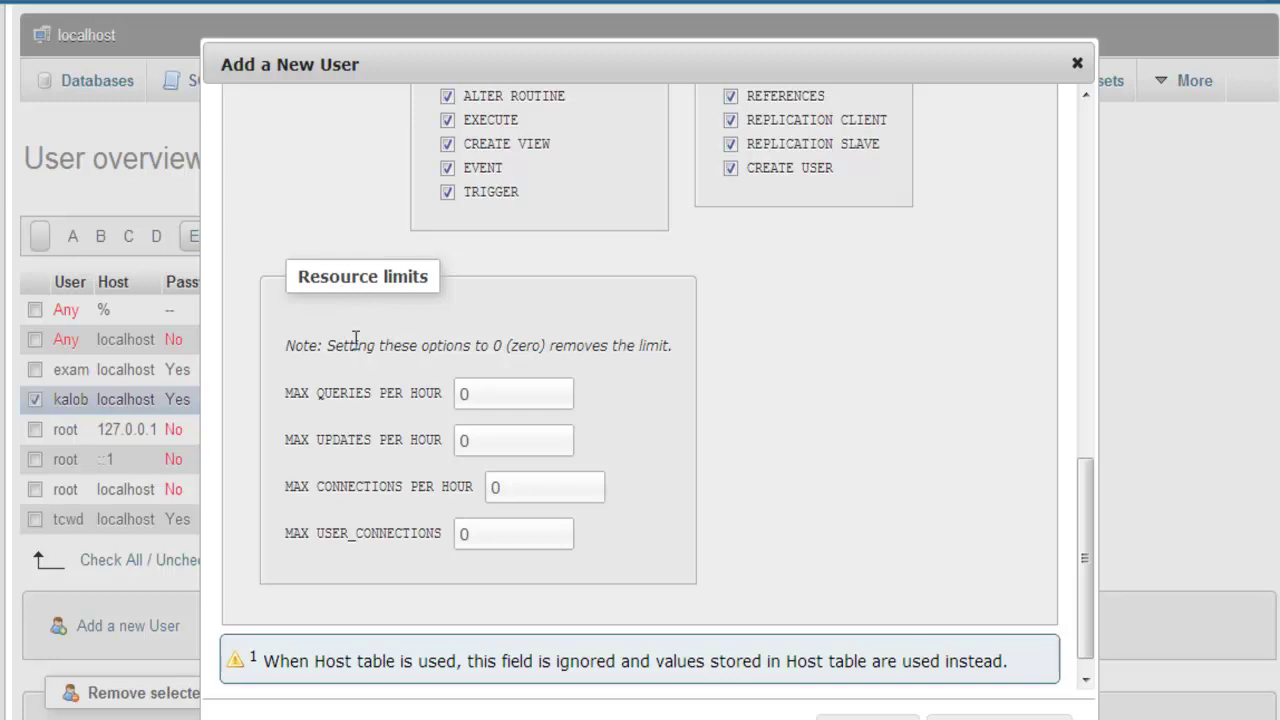
{"action": "left_click", "coordinate": [440, 396]}
{"action": "left_click", "coordinate": [520, 400]}
{"action": "left_click", "coordinate": [328, 449]}
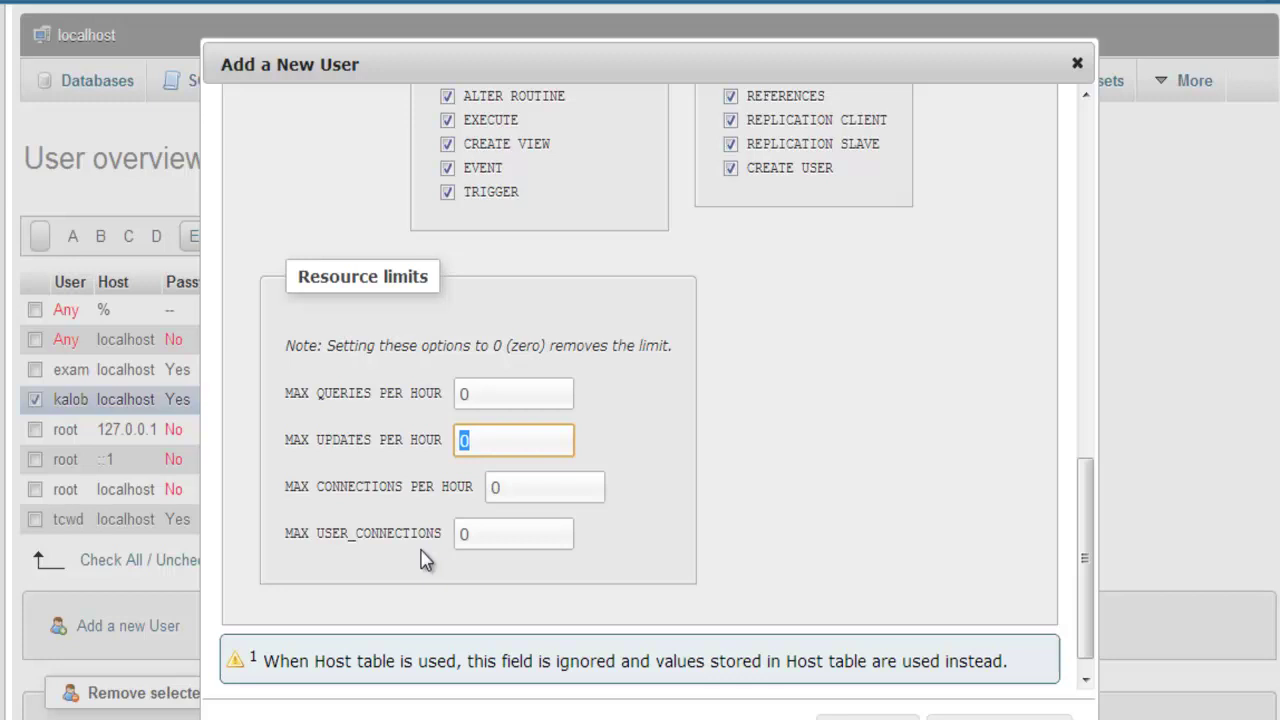
{"action": "left_click", "coordinate": [968, 518]}
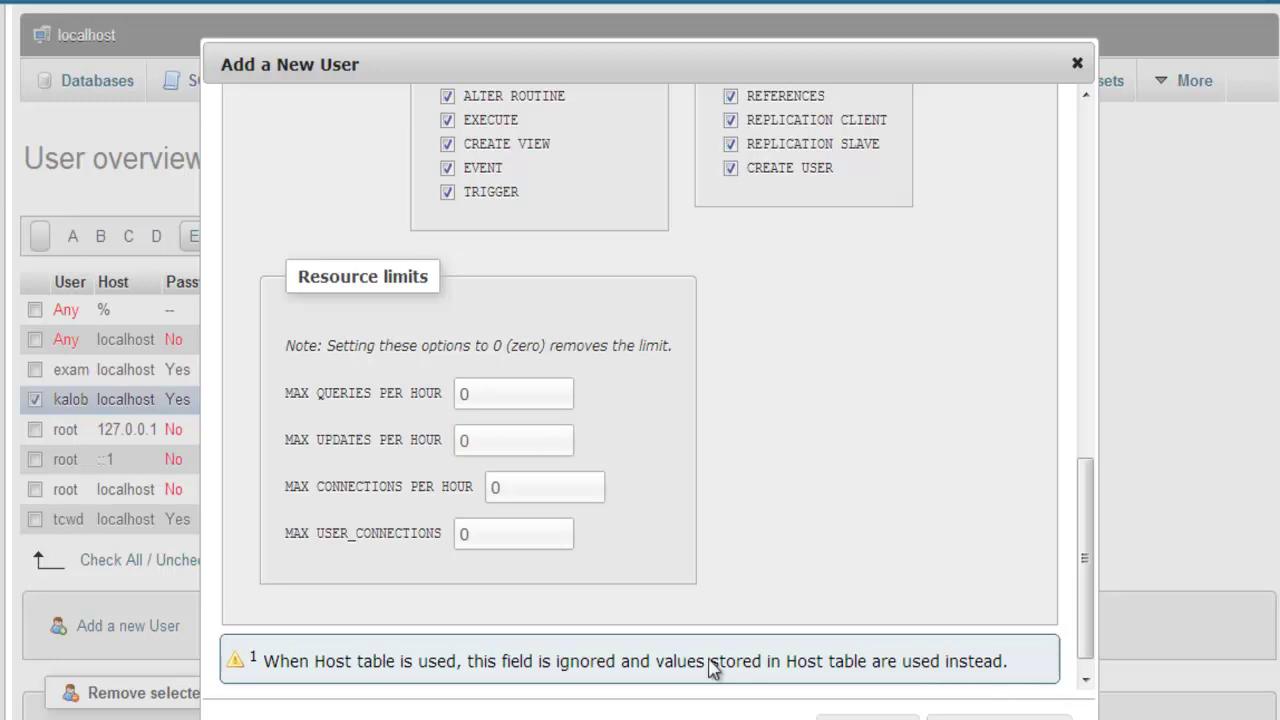
{"action": "left_click", "coordinate": [998, 716]}
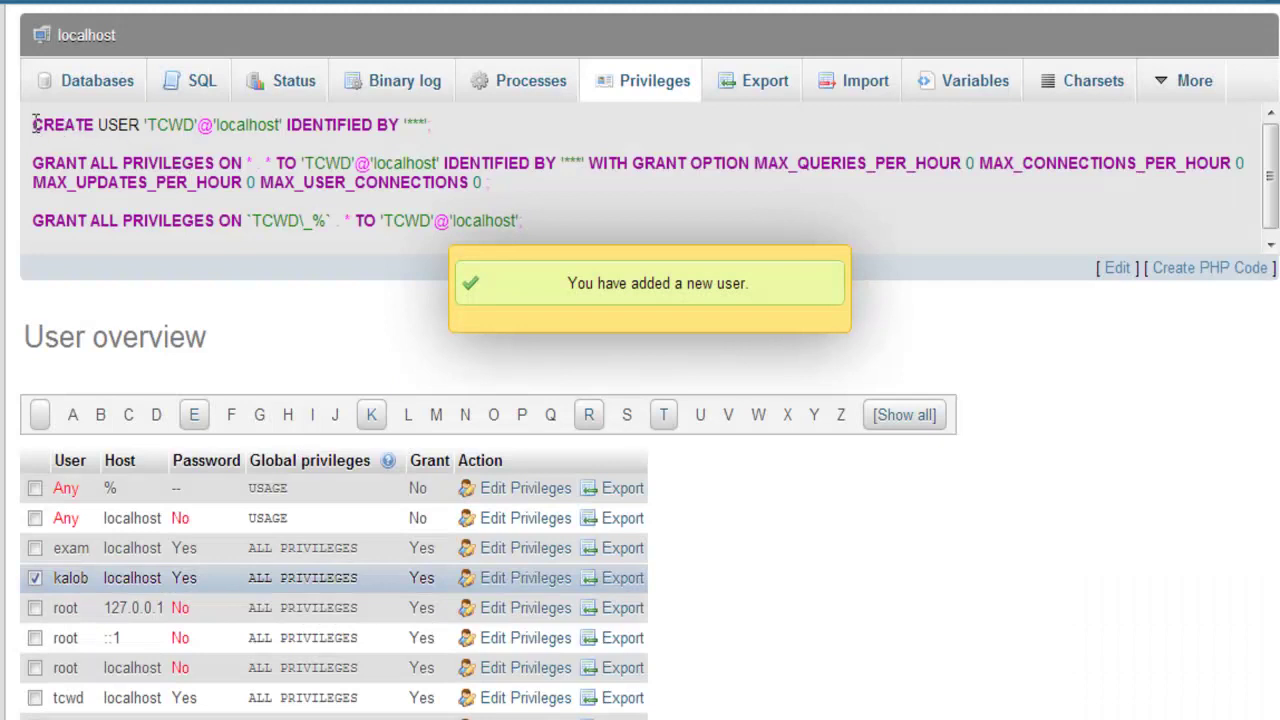
Look over the generated SQL statements and reload the user overview to list the new user.
{"action": "left_click_drag", "start_coordinate": [35, 123], "coordinate": [535, 235]}
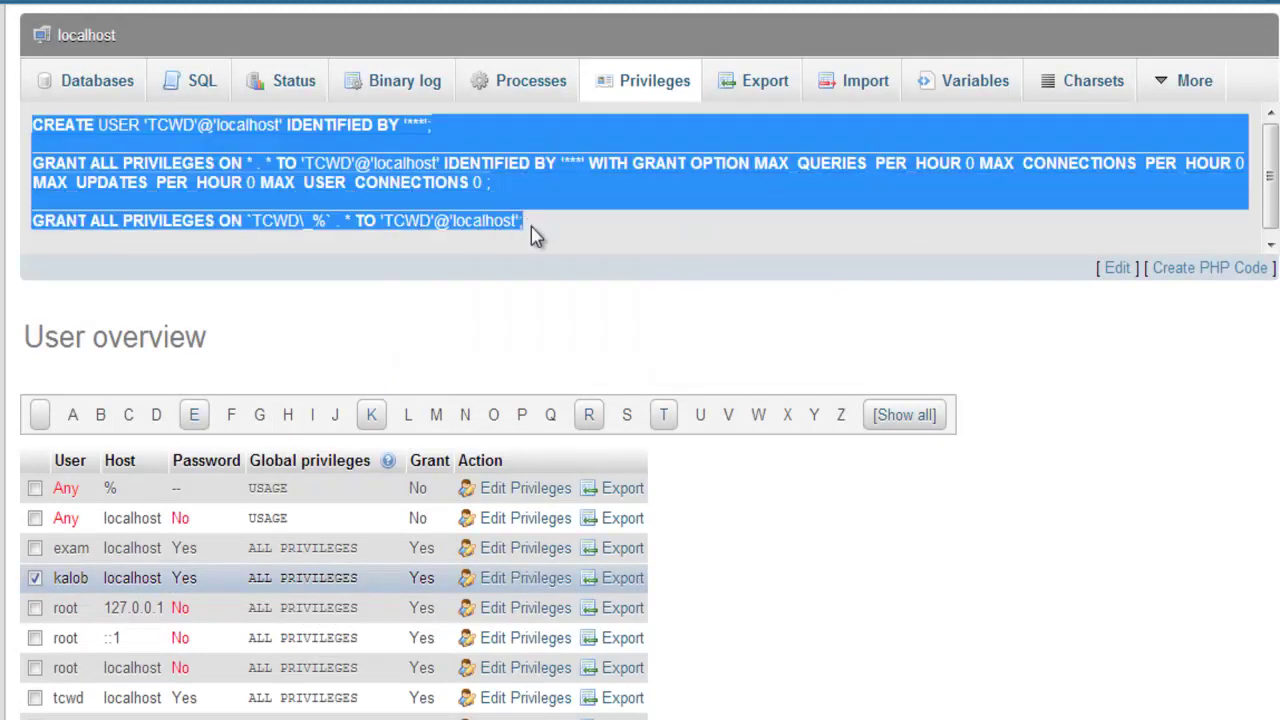
{"action": "left_click", "coordinate": [535, 235]}
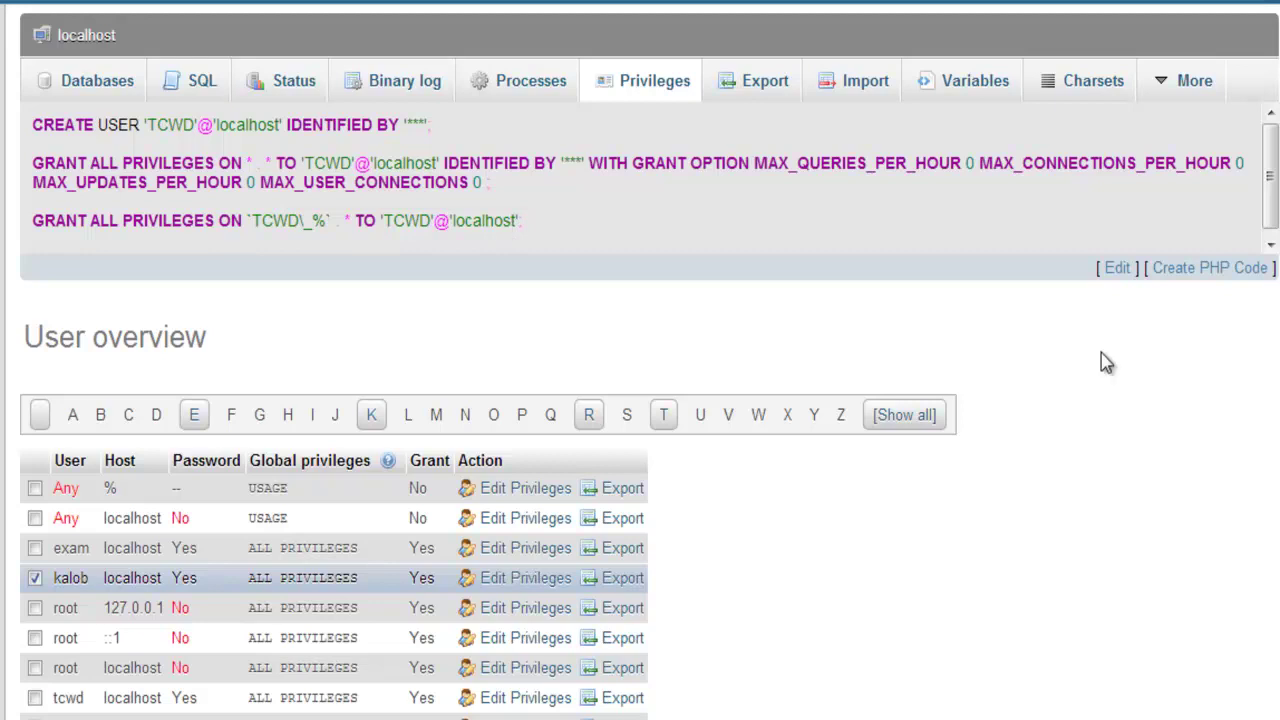
{"action": "key", "text": "F5"}
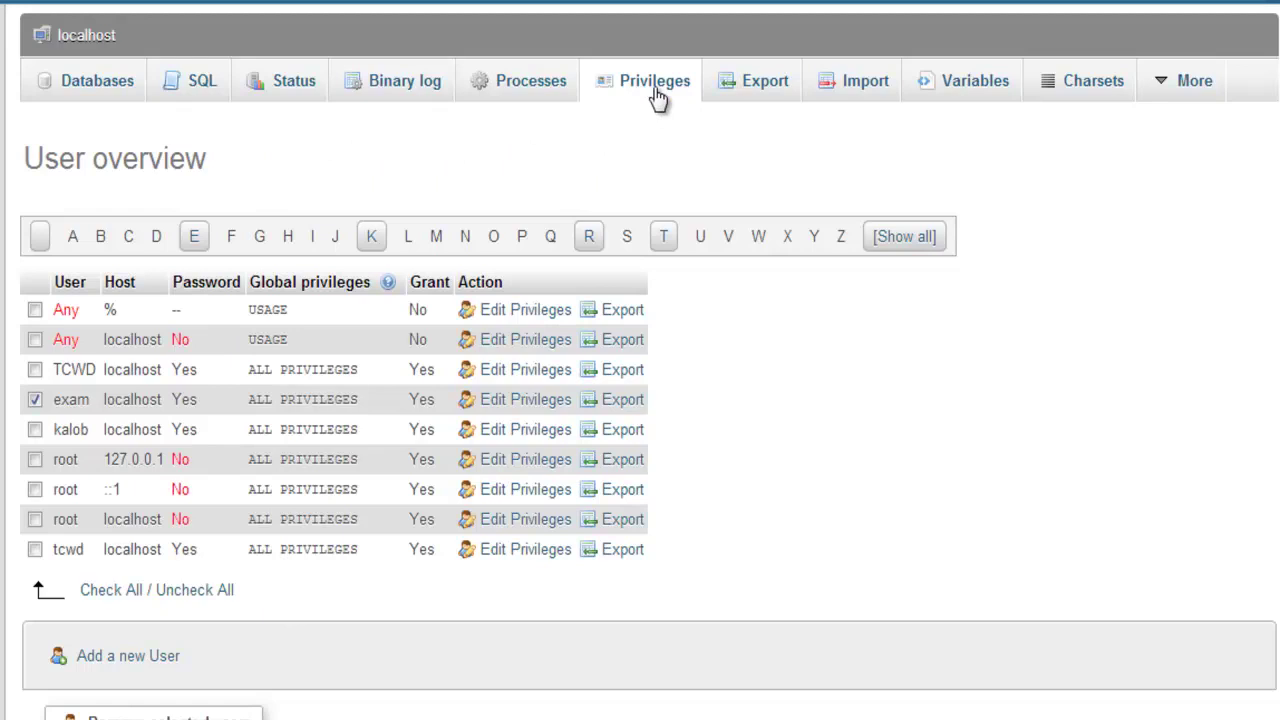
Untick the exam user, tick the tcwd user row, and go to the server Export page.
{"action": "left_click", "coordinate": [35, 401]}
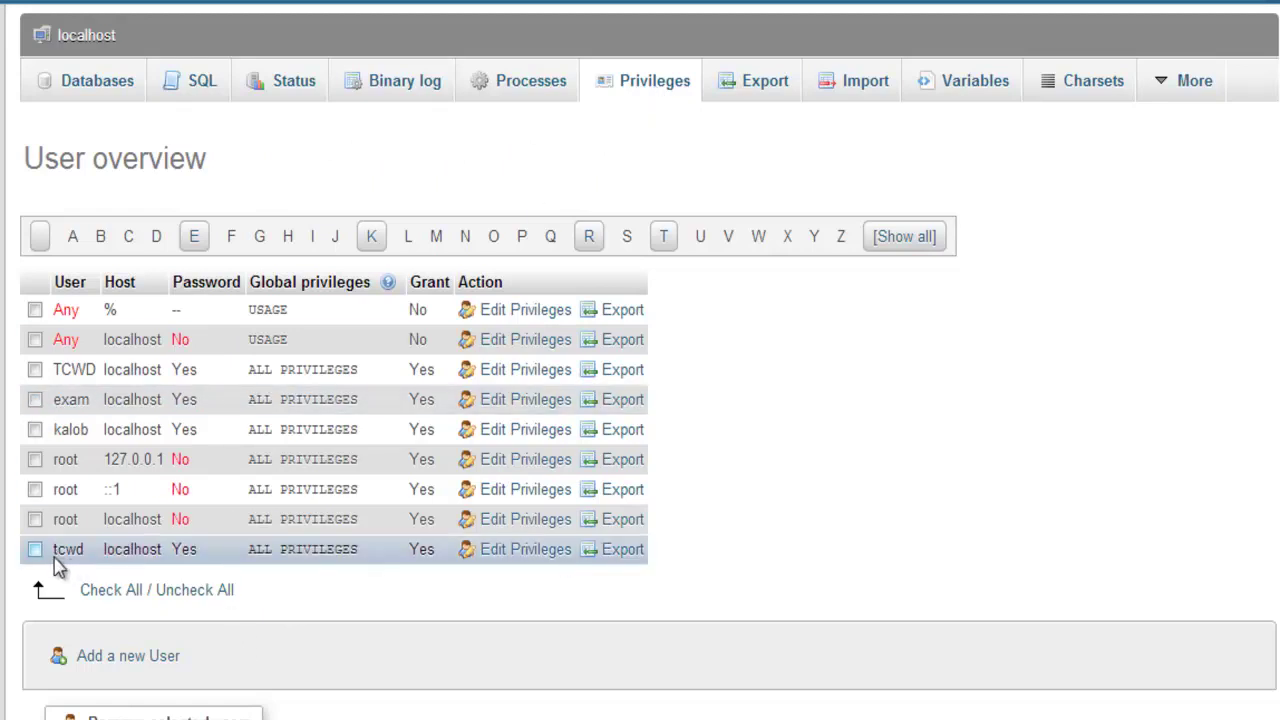
{"action": "left_click_drag", "start_coordinate": [58, 552], "coordinate": [78, 555]}
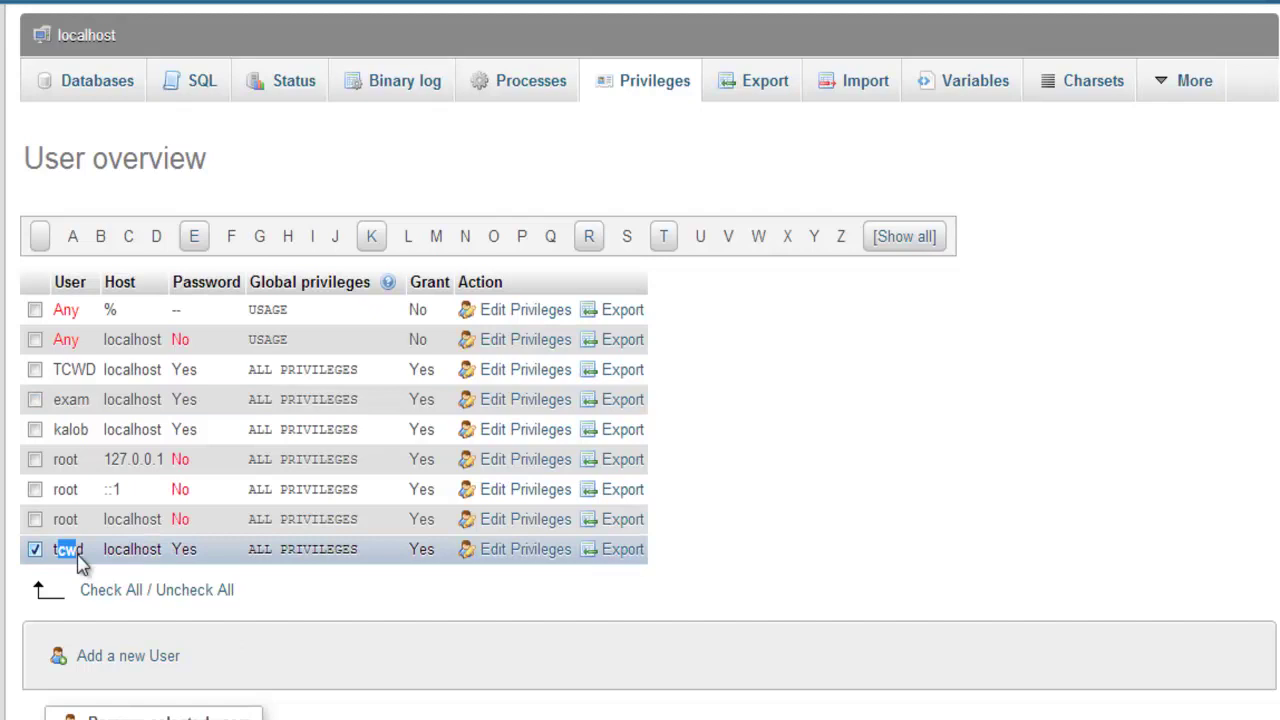
{"action": "left_click_drag", "start_coordinate": [172, 552], "coordinate": [198, 555]}
{"action": "left_click", "coordinate": [190, 555]}
{"action": "double_click", "coordinate": [140, 550]}
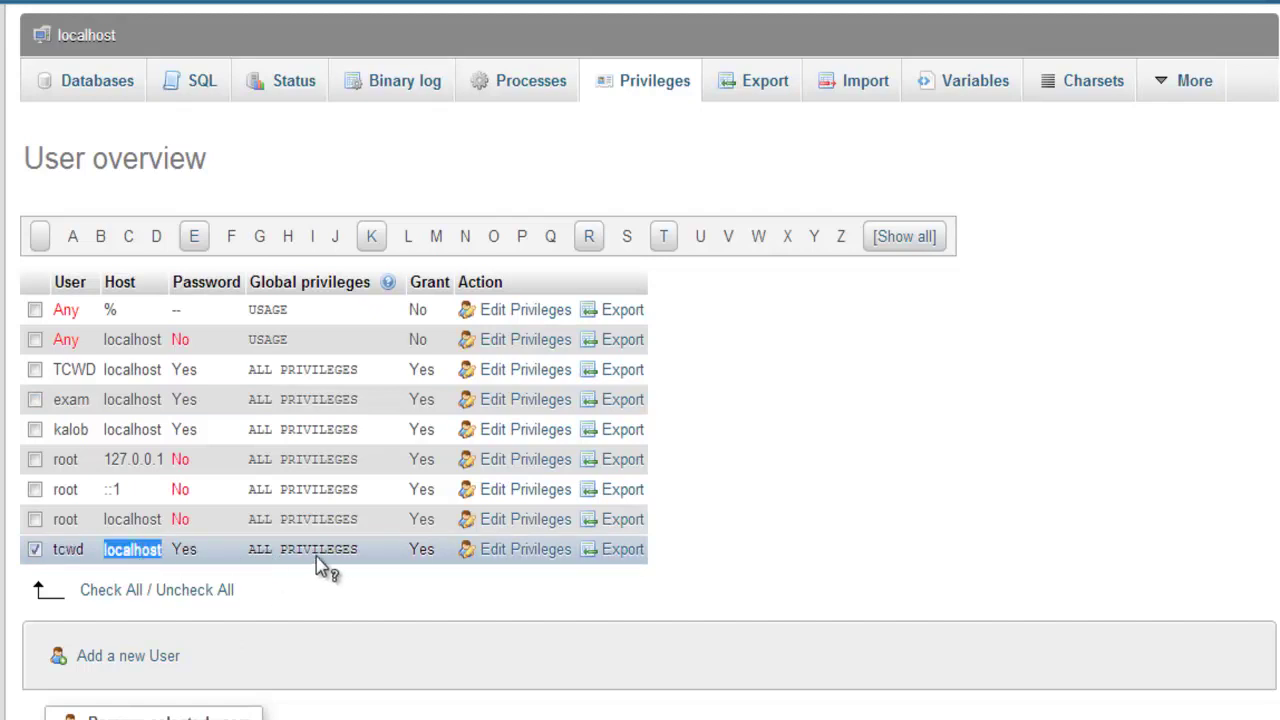
{"action": "left_click", "coordinate": [777, 104]}
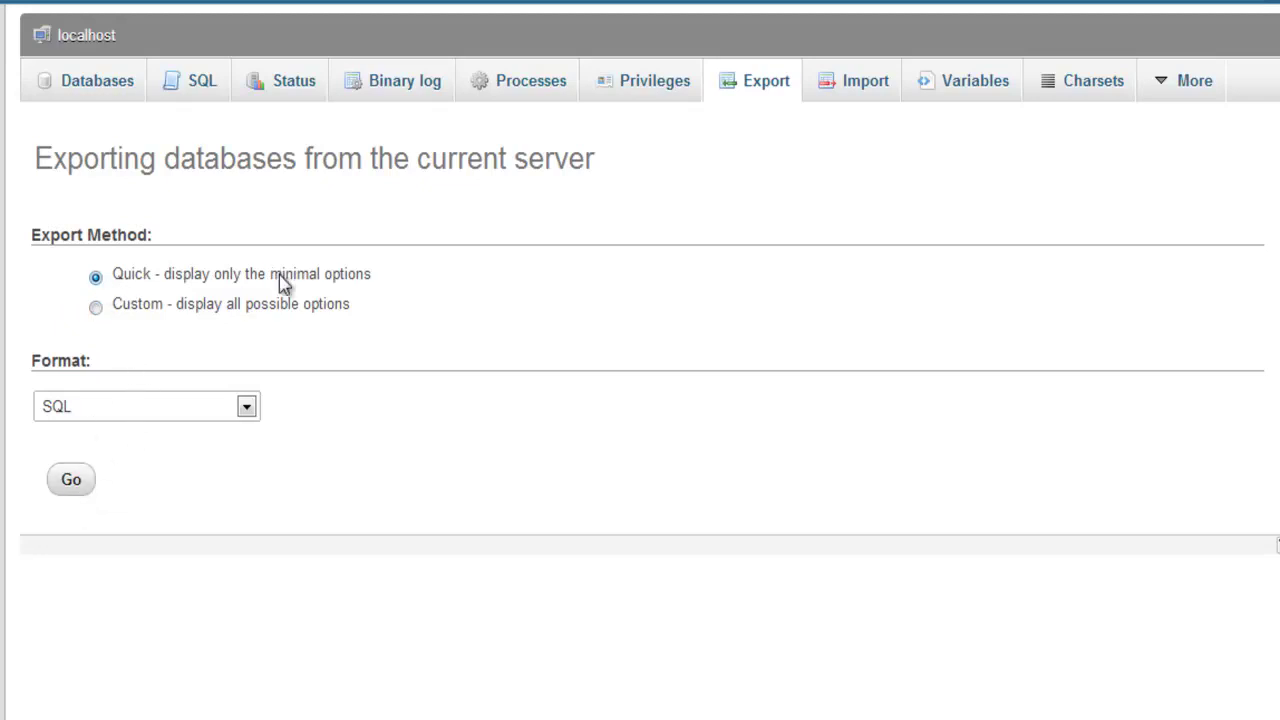
Switch to the Custom export method, select only the 'test' database, and expand the Format list.
{"action": "left_click", "coordinate": [96, 308]}
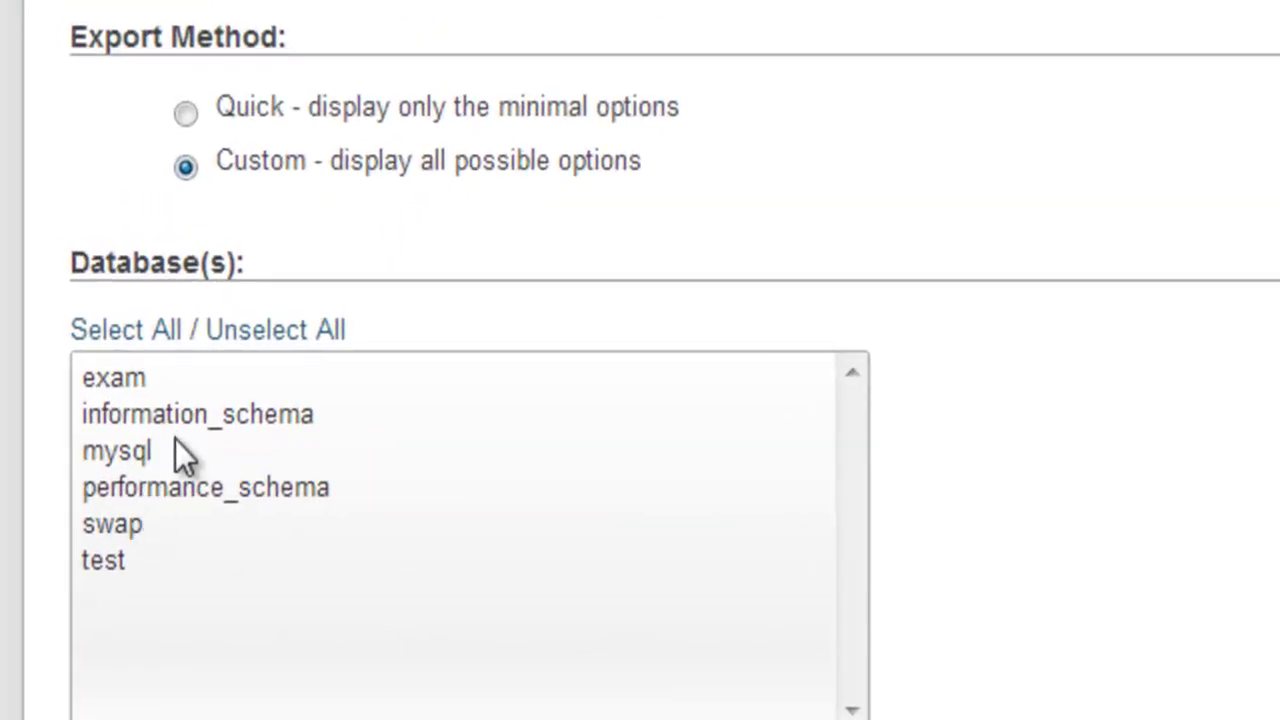
{"action": "left_click", "coordinate": [175, 537]}
{"action": "left_click", "coordinate": [185, 558]}
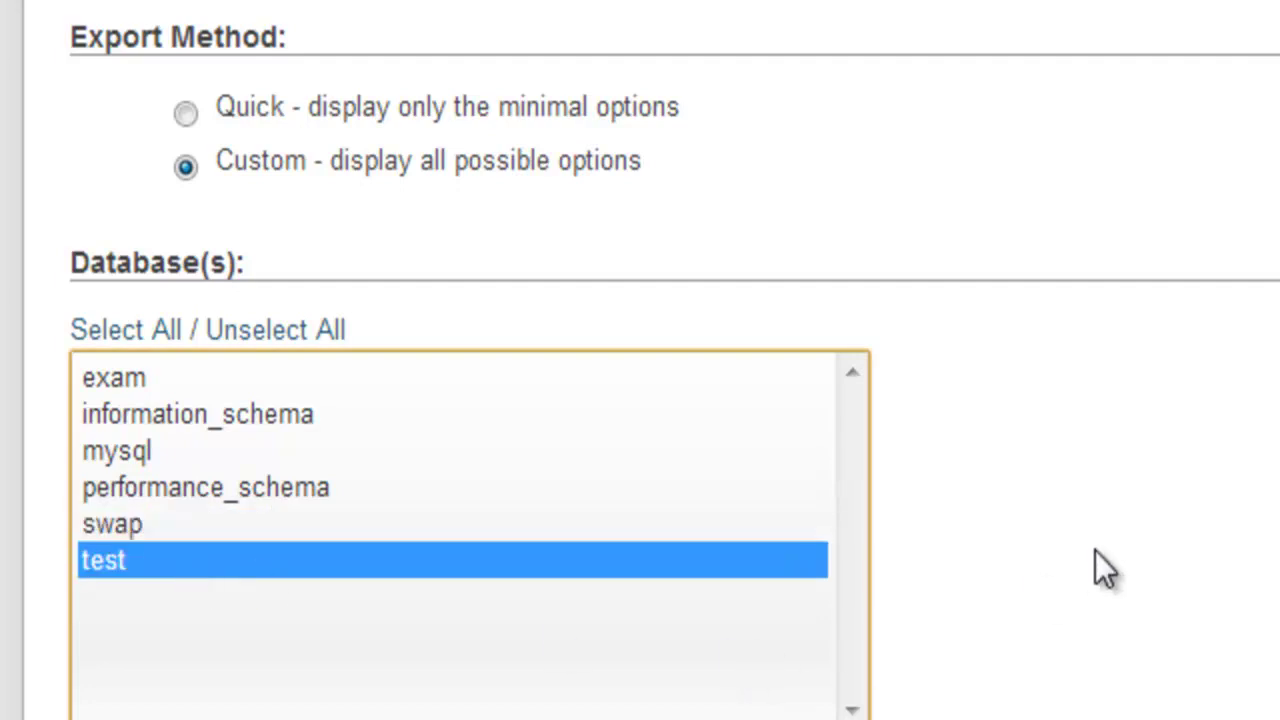
{"action": "scroll", "coordinate": [1091, 525], "scroll_direction": "down", "scroll_amount": 2}
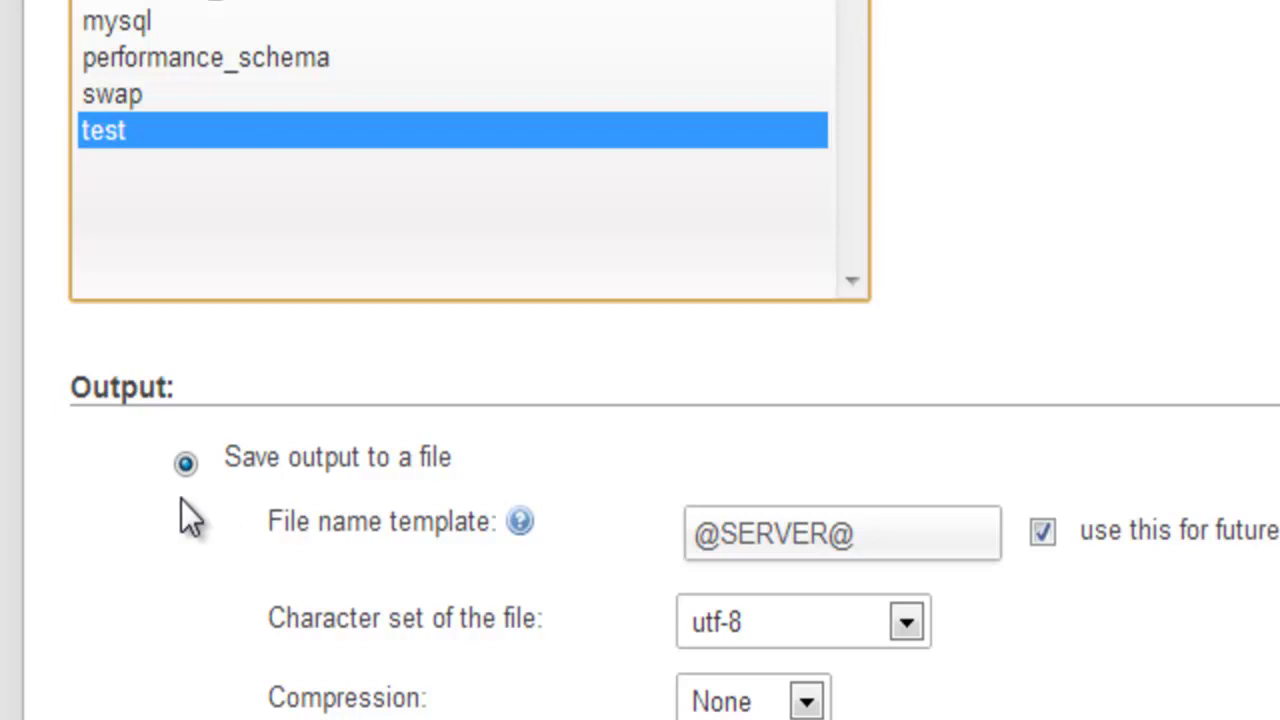
{"action": "scroll", "coordinate": [440, 695], "scroll_direction": "down", "scroll_amount": 4}
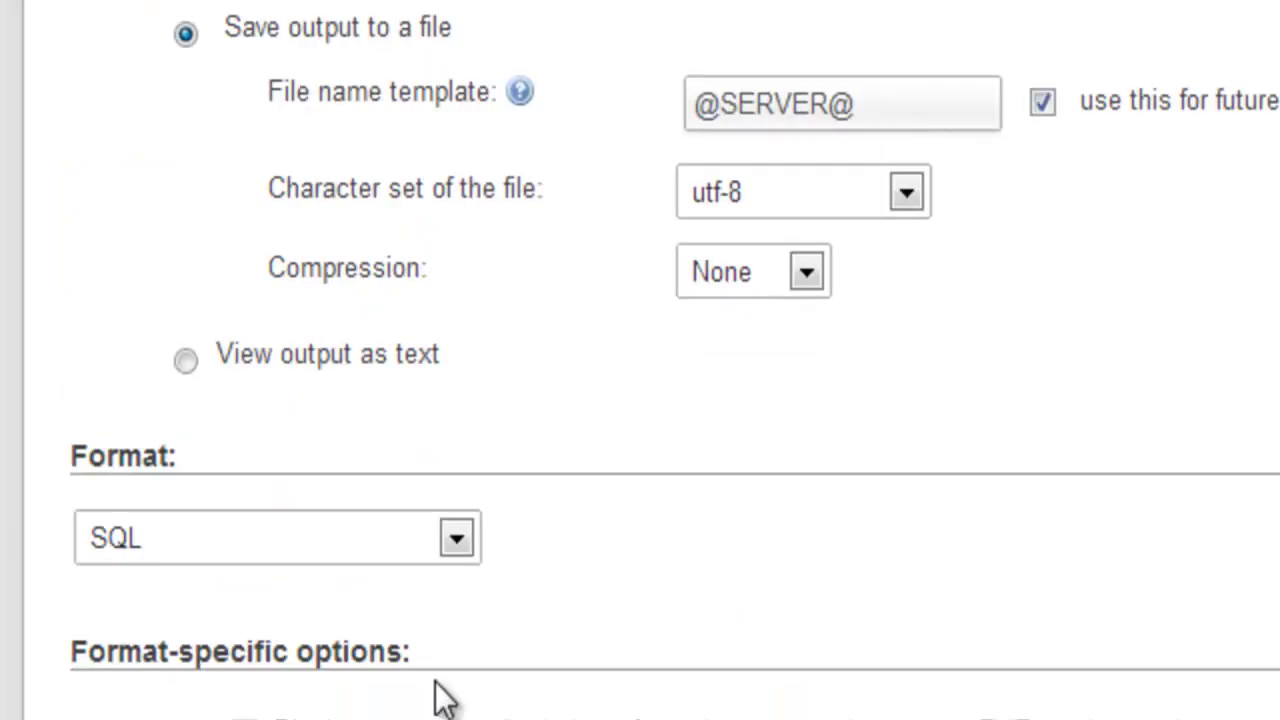
{"action": "left_click", "coordinate": [456, 540]}
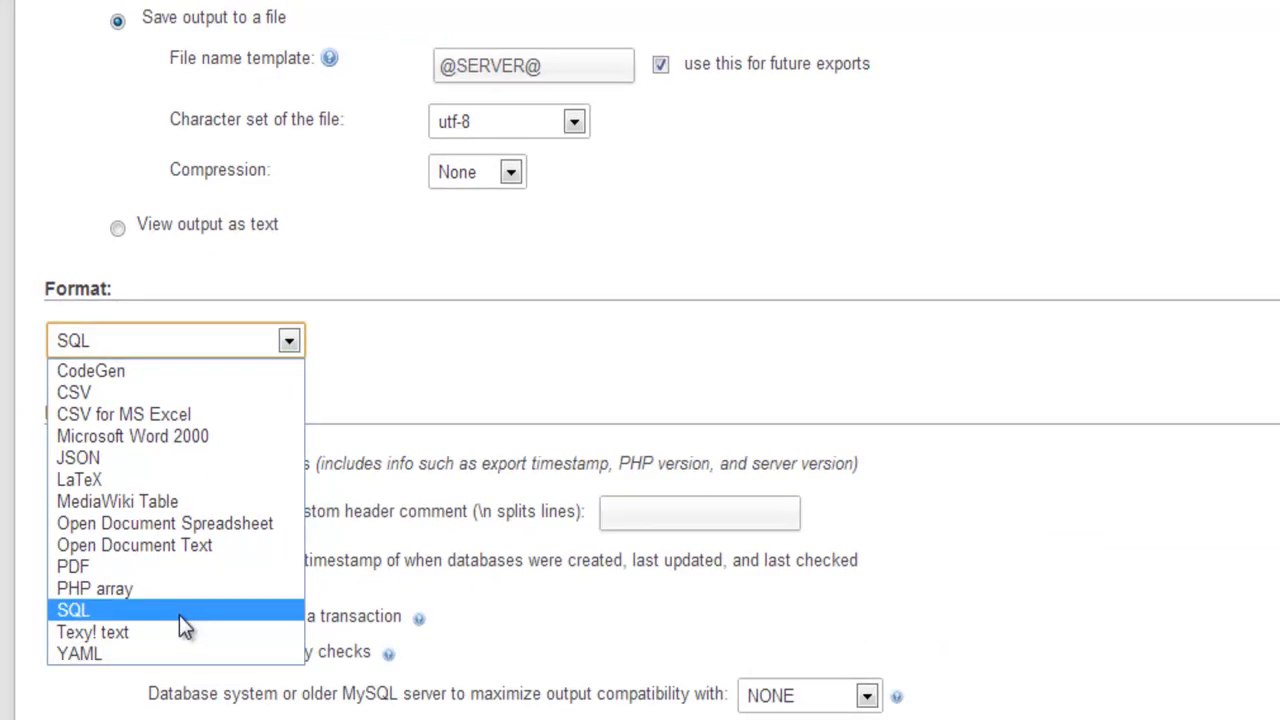
Keep SQL as the format and run the test database export, downloading localhost (4).sql.
{"action": "left_click", "coordinate": [464, 401]}
{"action": "scroll", "coordinate": [464, 400], "scroll_direction": "down", "scroll_amount": 6}
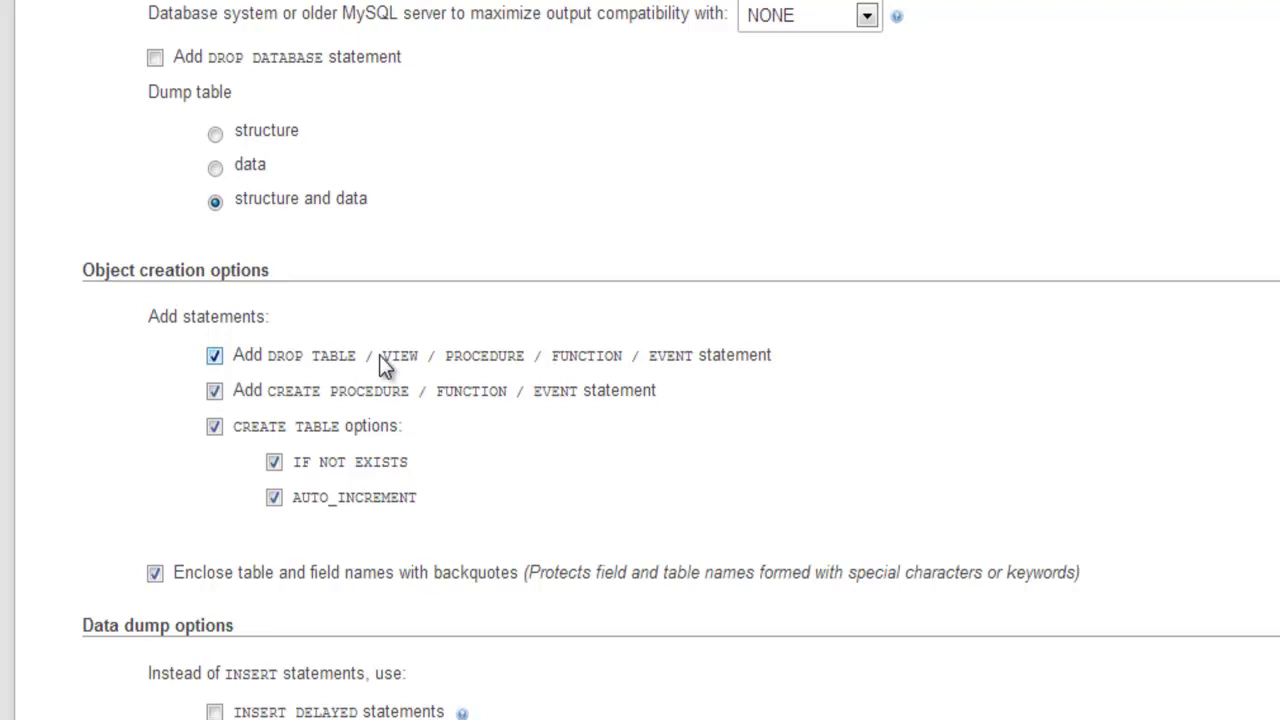
{"action": "scroll", "coordinate": [377, 350], "scroll_direction": "down", "scroll_amount": 3}
{"action": "scroll", "coordinate": [375, 350], "scroll_direction": "up", "scroll_amount": 6}
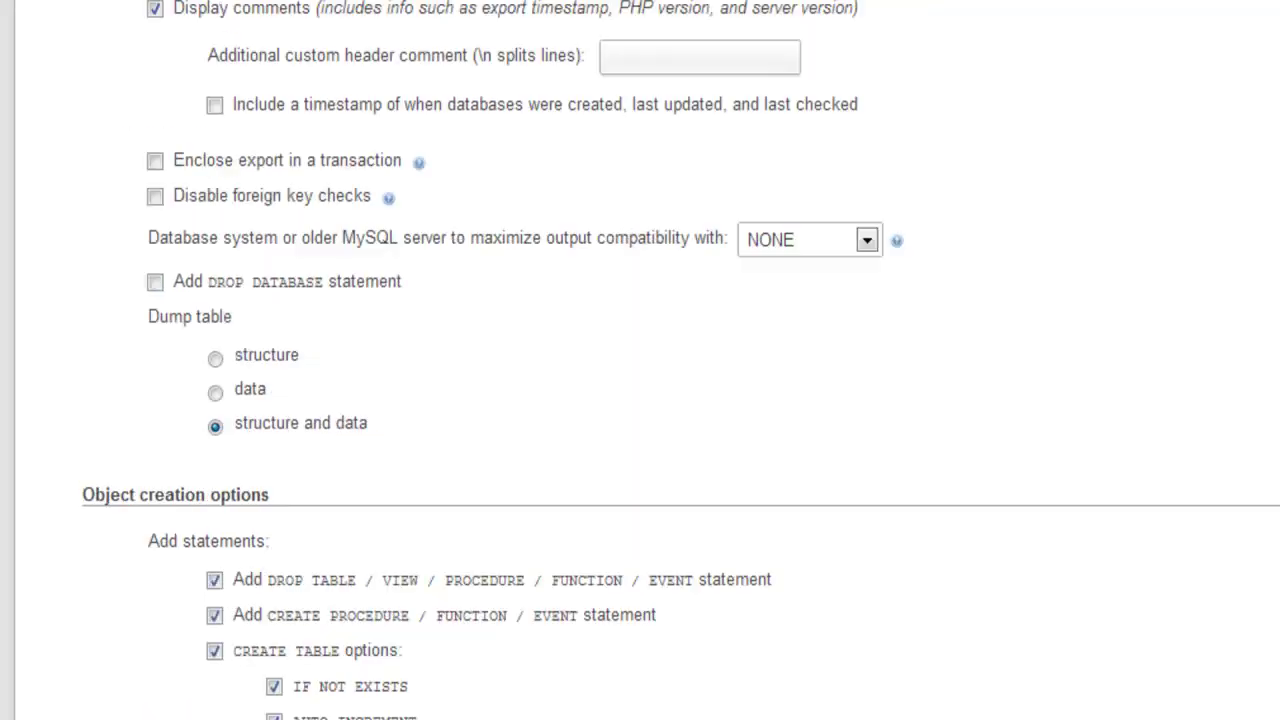
{"action": "scroll", "coordinate": [203, 37], "scroll_direction": "up", "scroll_amount": 1}
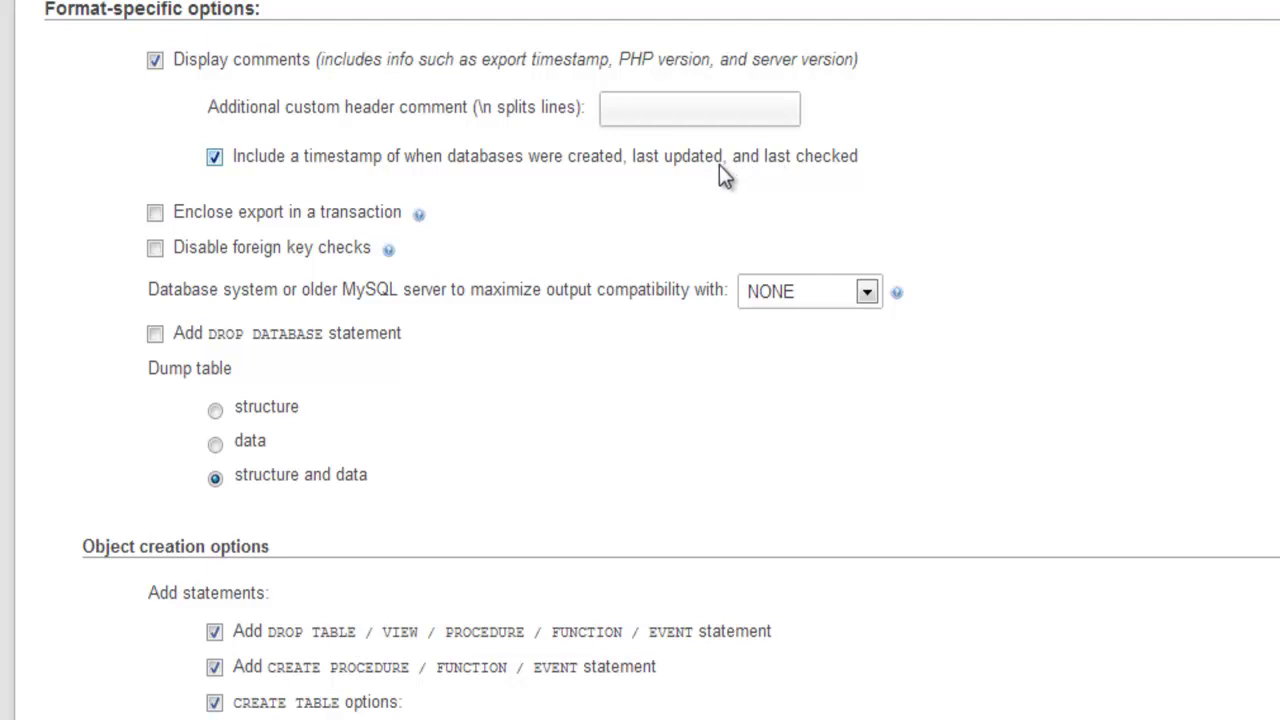
{"action": "scroll", "coordinate": [700, 172], "scroll_direction": "up", "scroll_amount": 12}
{"action": "scroll", "coordinate": [685, 182], "scroll_direction": "down", "scroll_amount": 20}
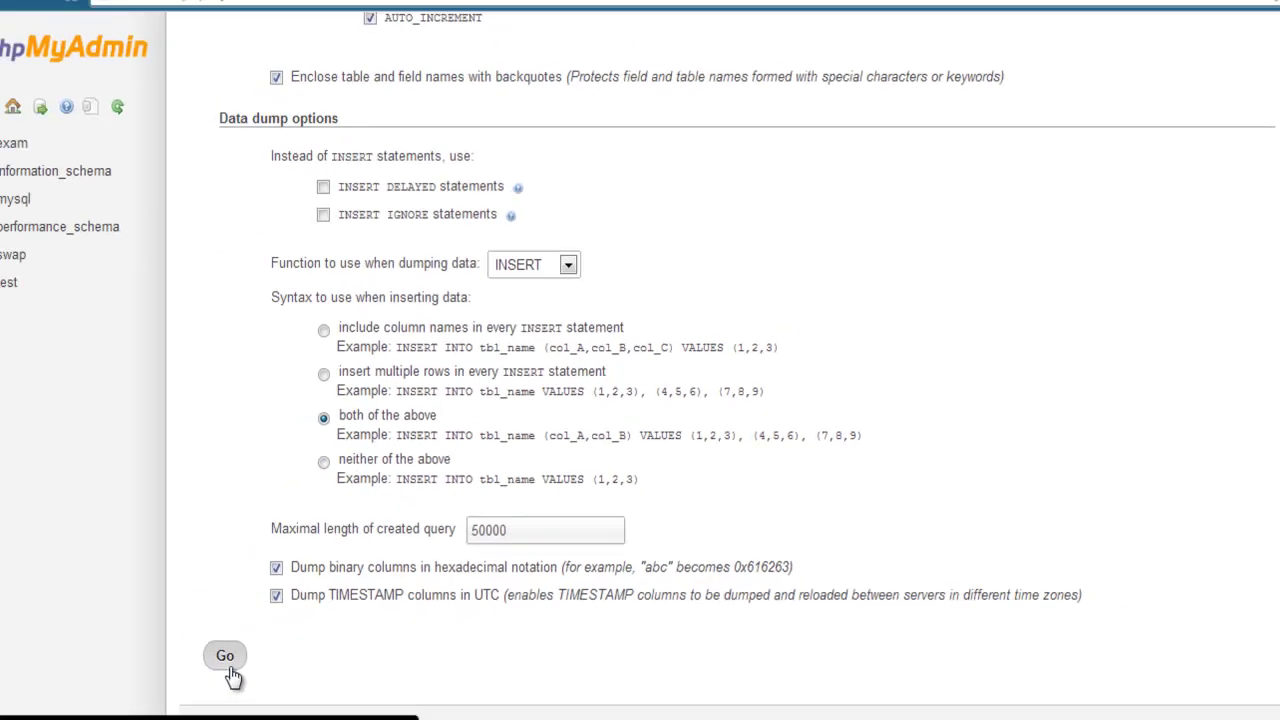
{"action": "left_click", "coordinate": [252, 658]}
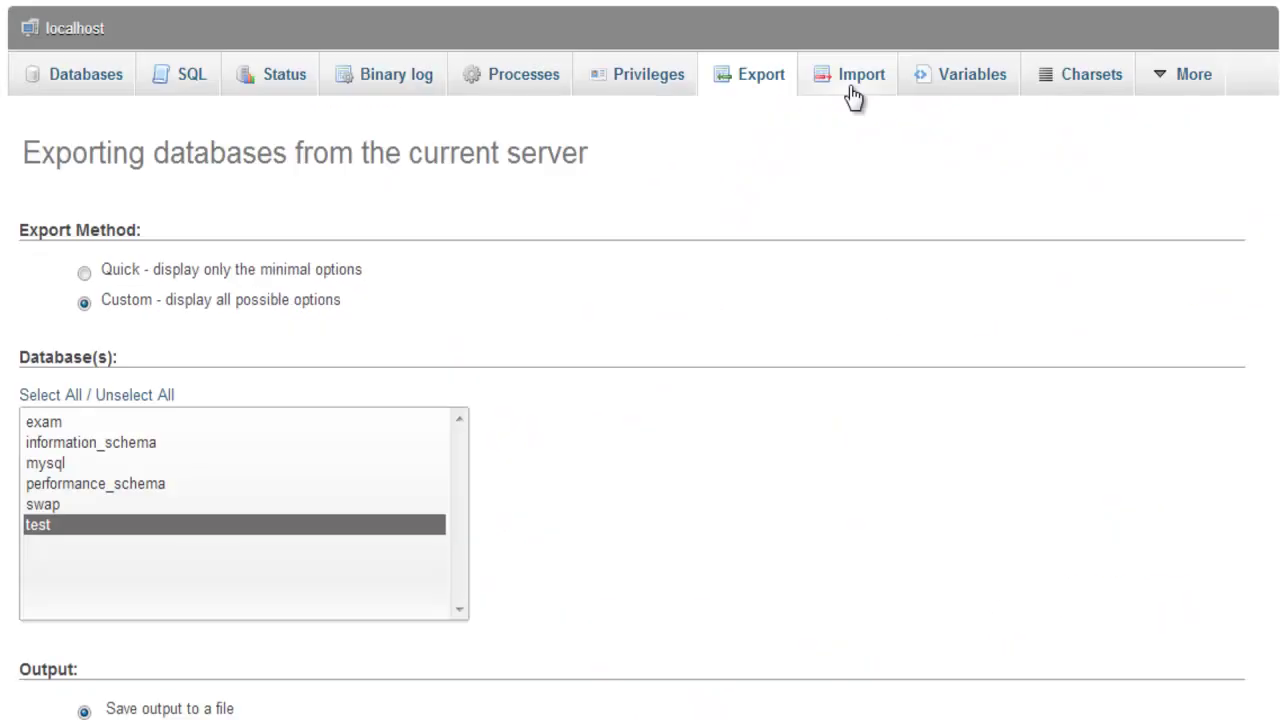
Open the server Import page, keeping SQL format and NONE compatibility mode.
{"action": "left_click", "coordinate": [853, 93]}
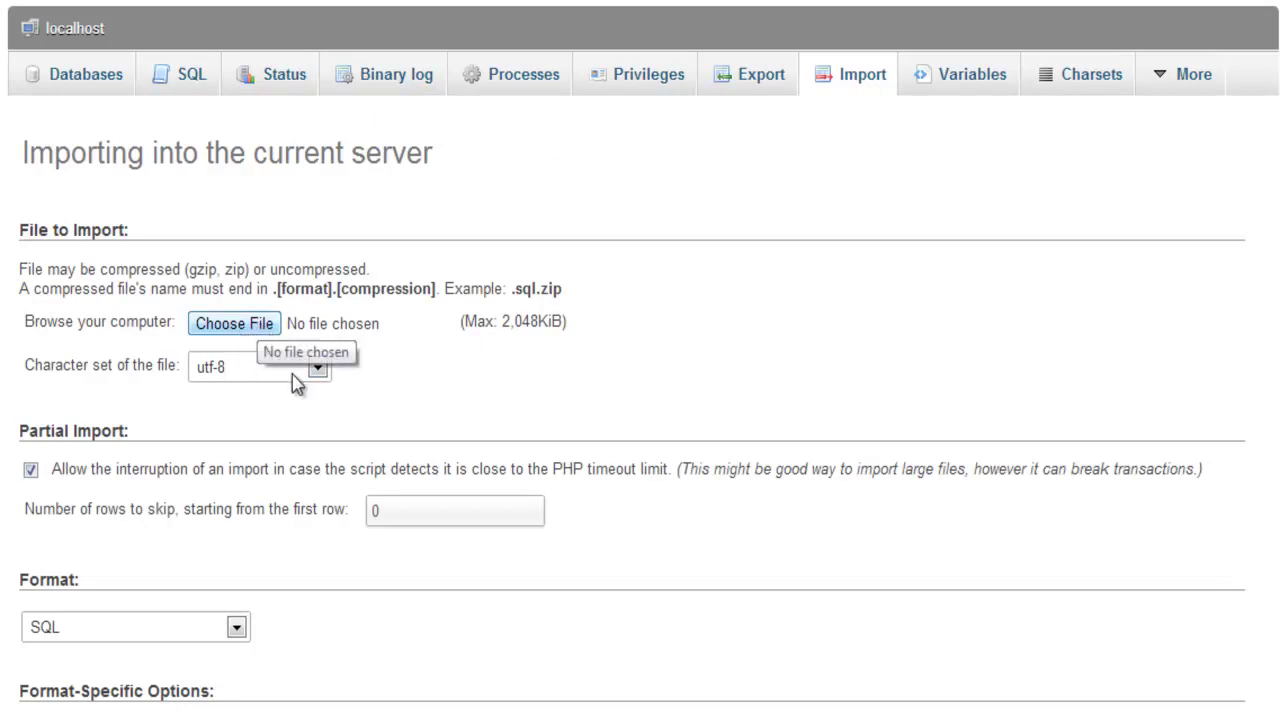
{"action": "scroll", "coordinate": [457, 428], "scroll_direction": "down", "scroll_amount": 1}
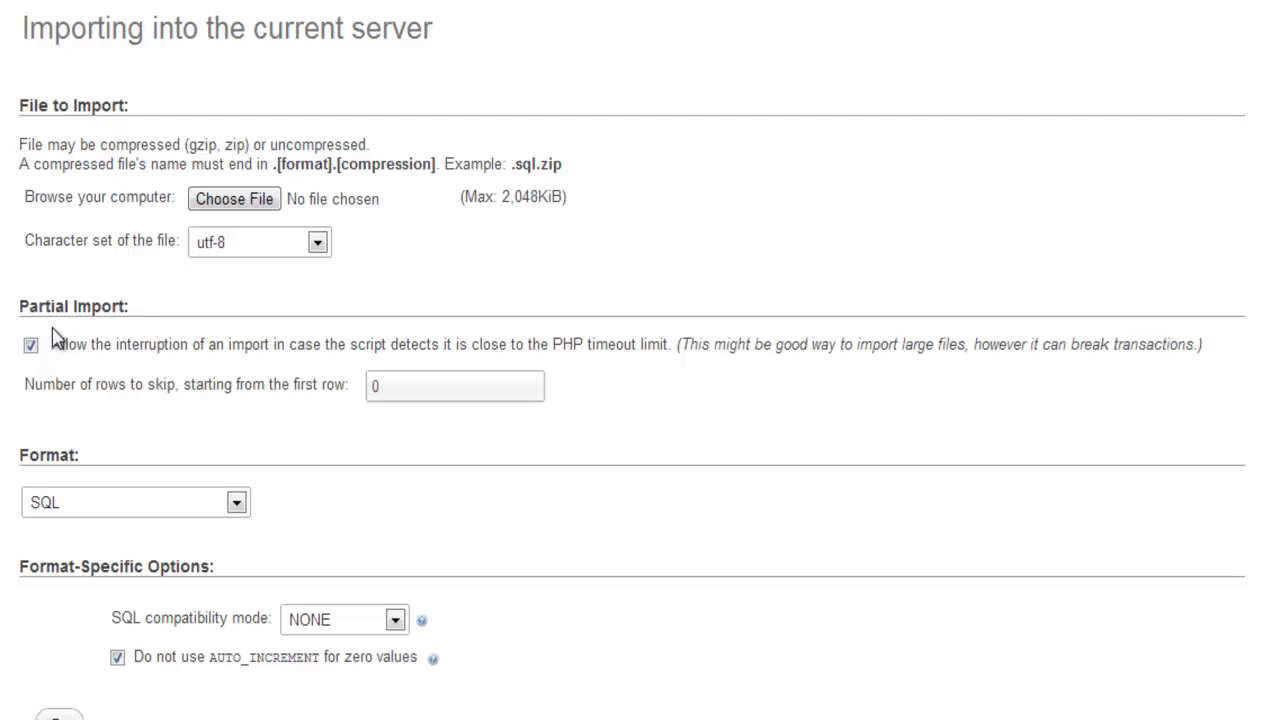
{"action": "left_click", "coordinate": [108, 515]}
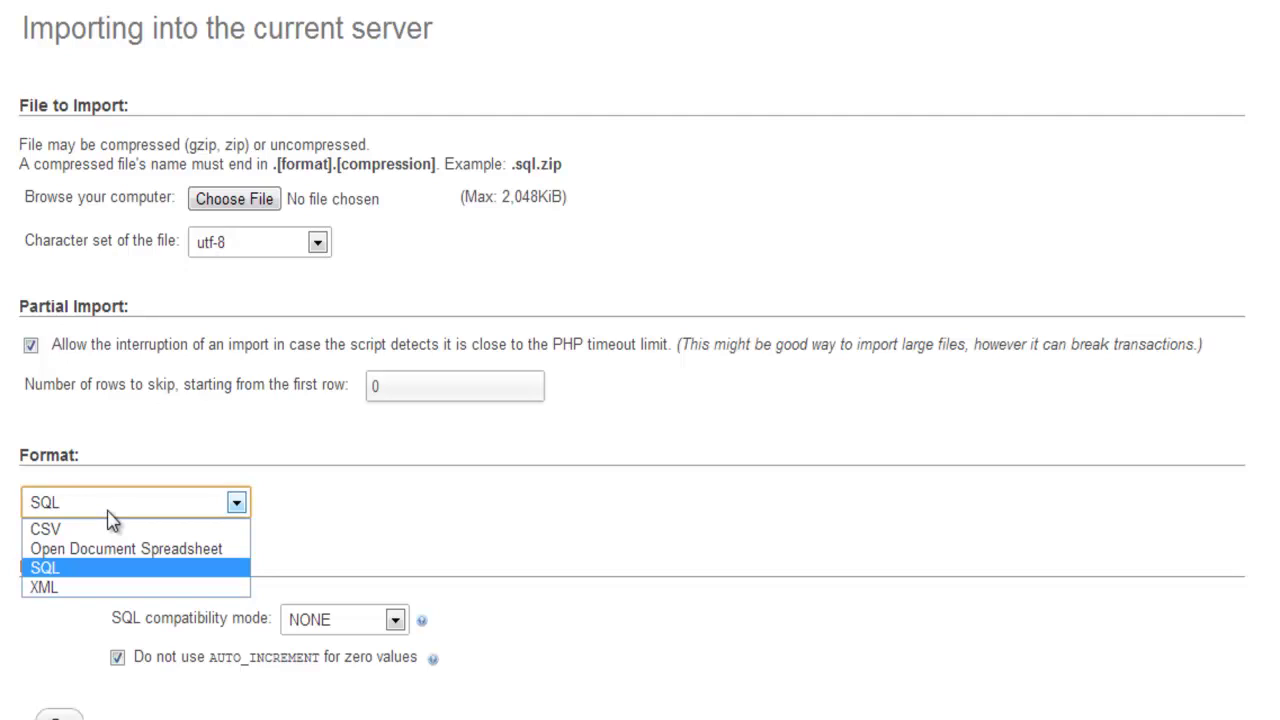
{"action": "left_click", "coordinate": [109, 513]}
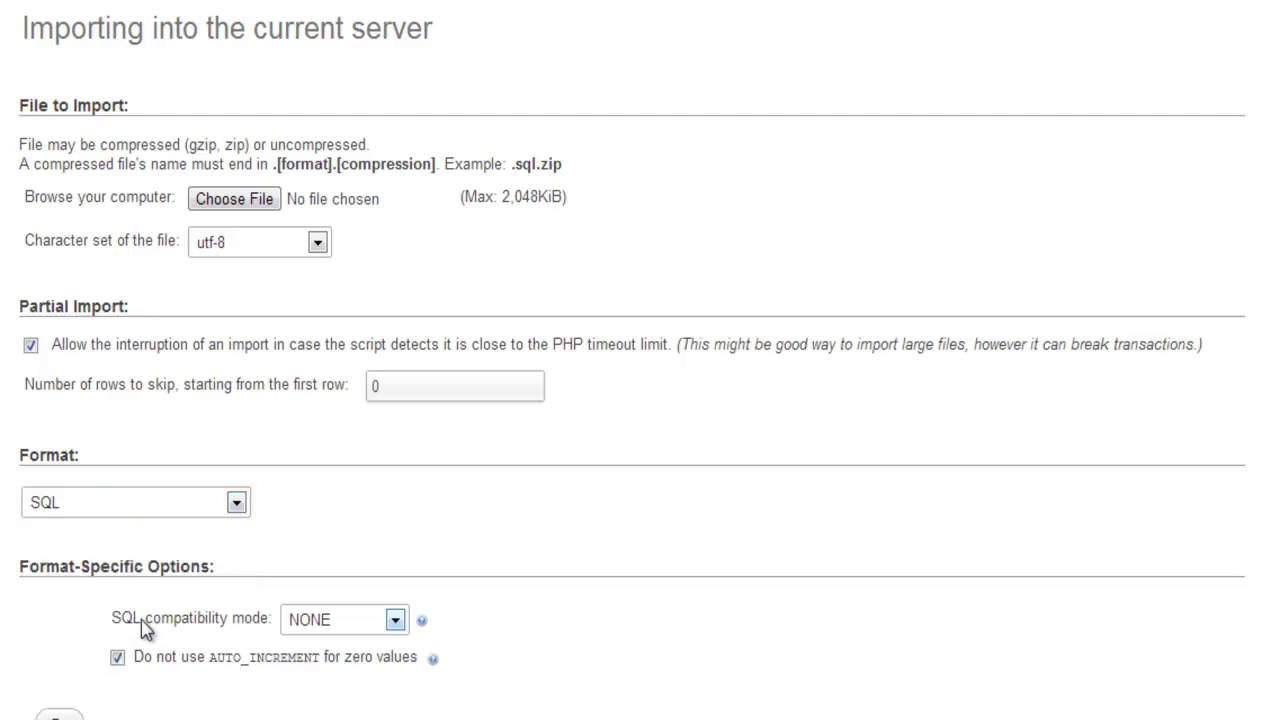
{"action": "left_click", "coordinate": [312, 622]}
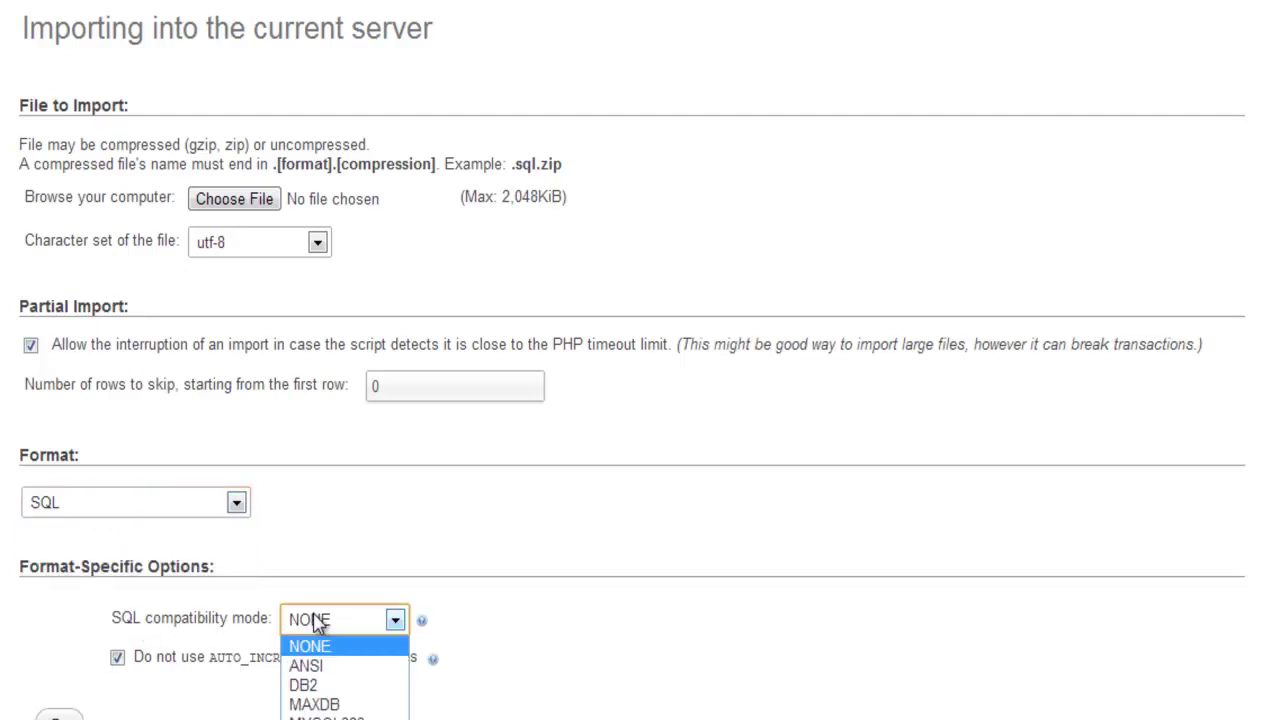
{"action": "left_click", "coordinate": [316, 622]}
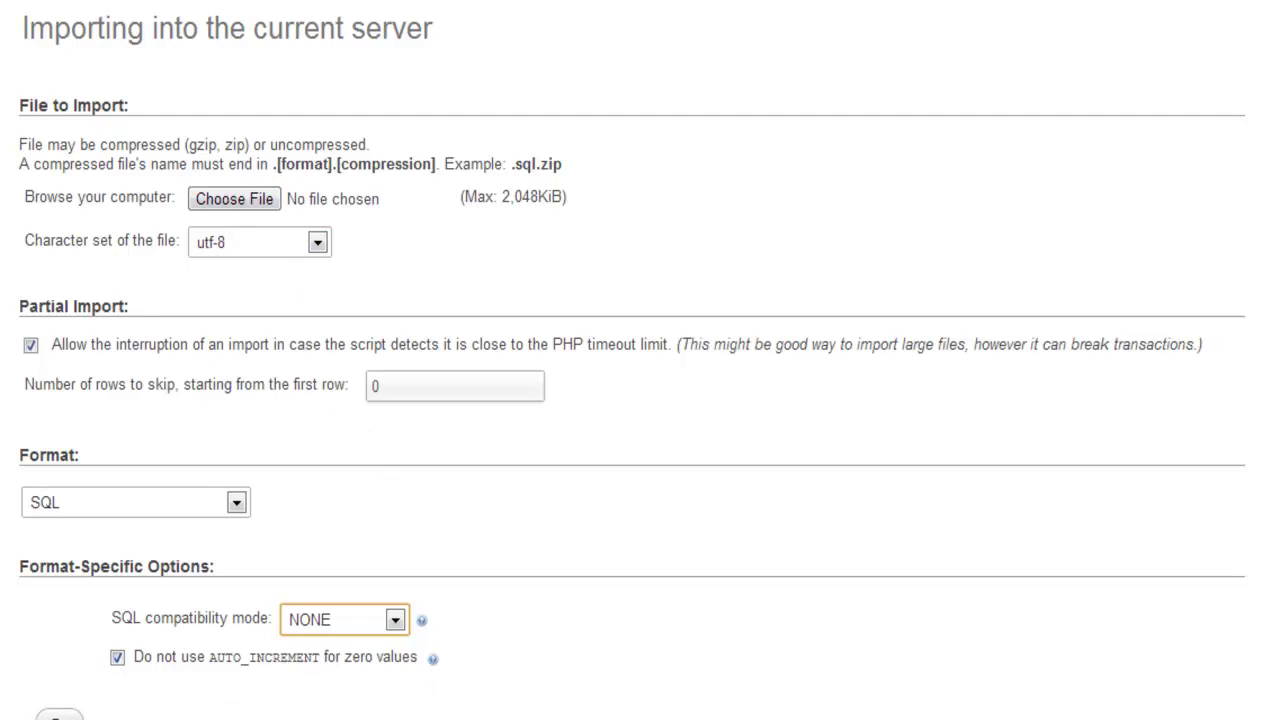
Scroll through the server Variables list with its session and global values.
{"action": "scroll", "coordinate": [420, 440], "scroll_direction": "up", "scroll_amount": 2}
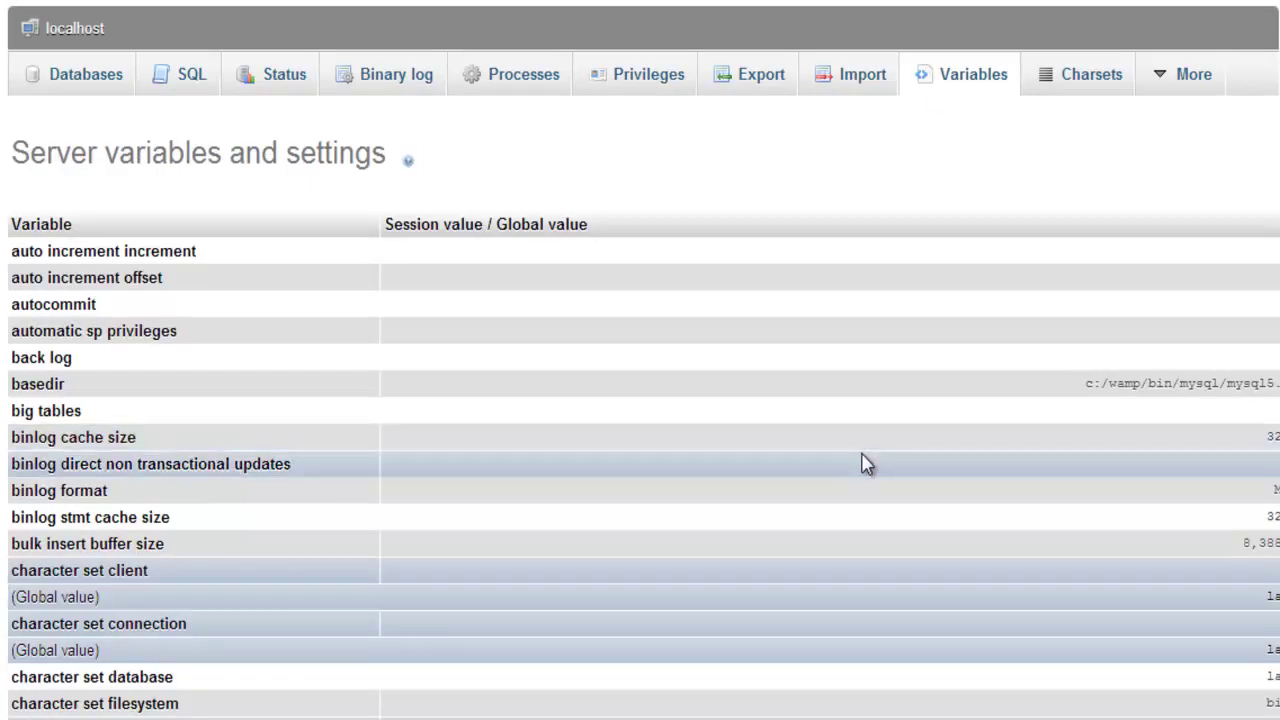
{"action": "scroll", "coordinate": [120, 285], "scroll_direction": "down", "scroll_amount": 18}
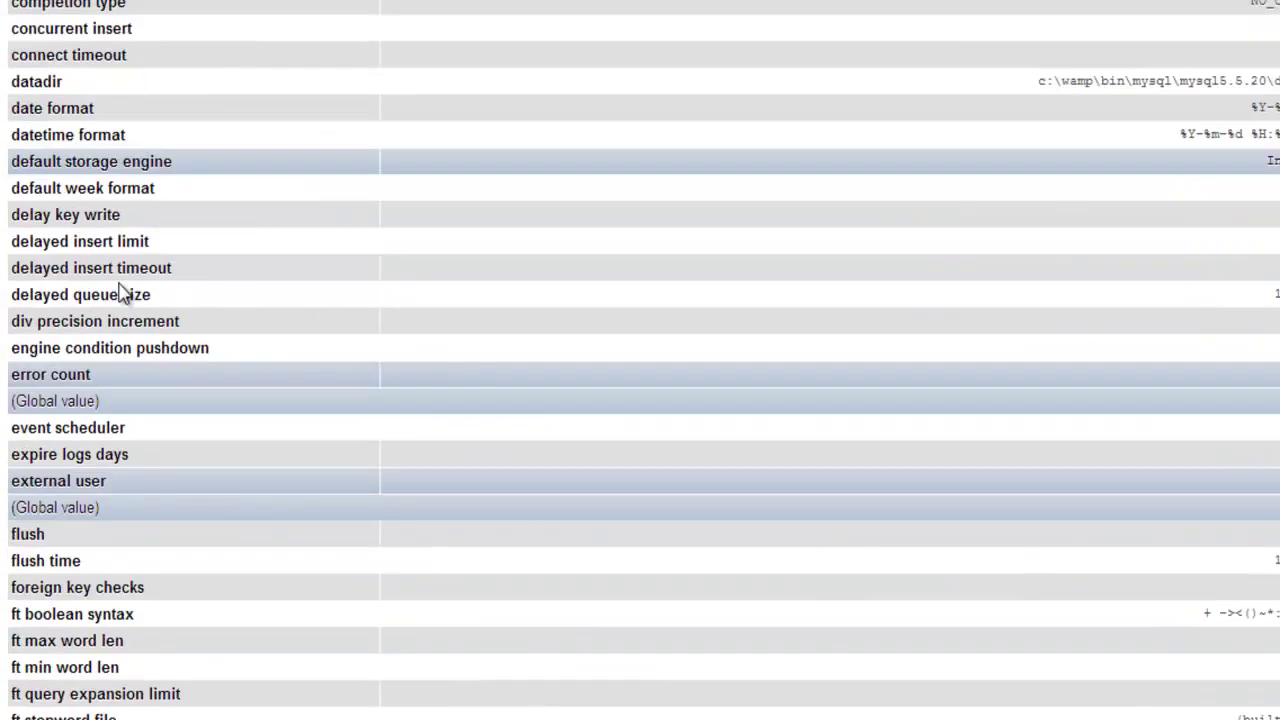
{"action": "scroll", "coordinate": [120, 285], "scroll_direction": "down", "scroll_amount": 20}
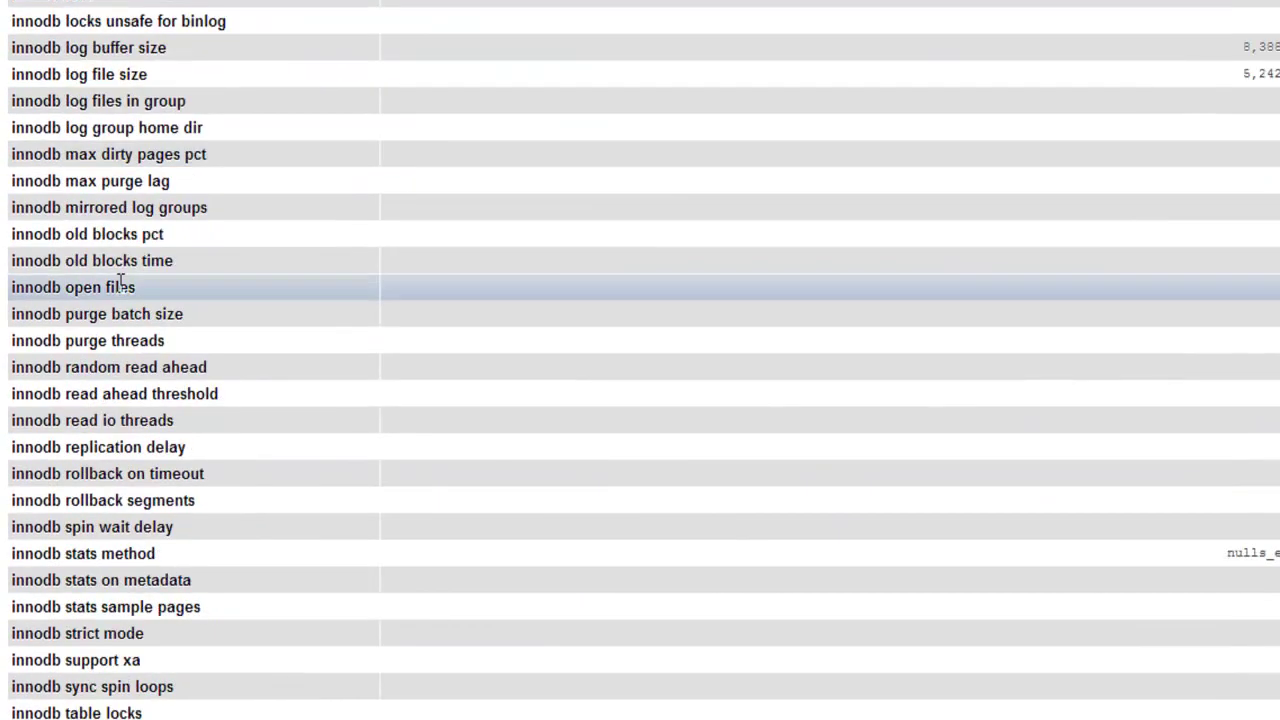
{"action": "scroll", "coordinate": [118, 285], "scroll_direction": "down", "scroll_amount": 15}
{"action": "scroll", "coordinate": [117, 286], "scroll_direction": "up", "scroll_amount": 20}
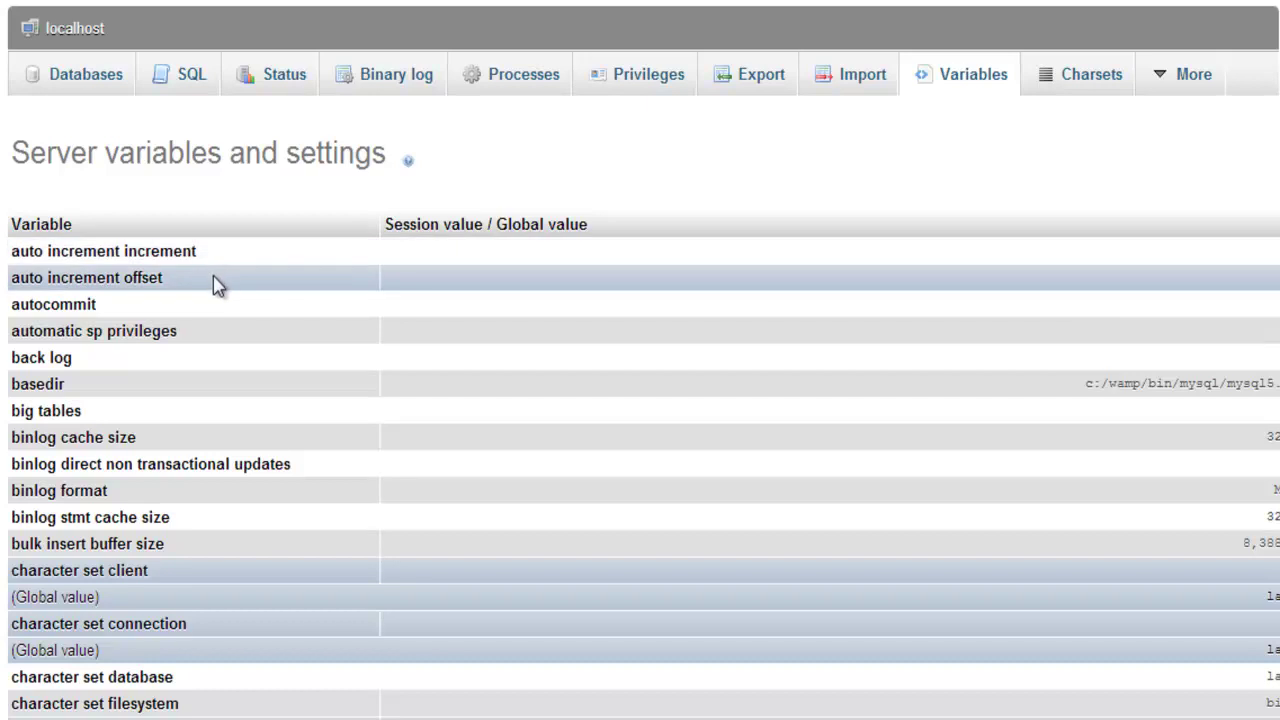
Glance at the Charsets page and More > Settings, then select the test database.
{"action": "left_click", "coordinate": [1037, 88]}
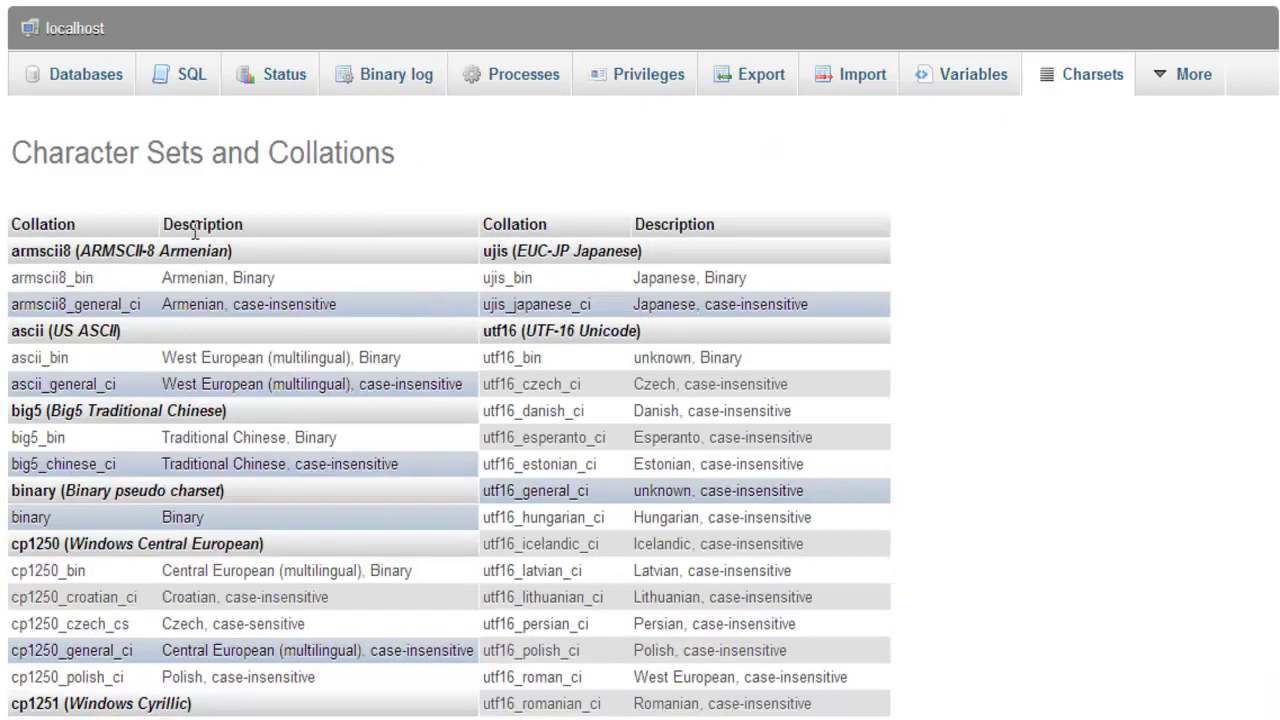
{"action": "scroll", "coordinate": [200, 236], "scroll_direction": "down", "scroll_amount": 9}
{"action": "scroll", "coordinate": [200, 236], "scroll_direction": "up", "scroll_amount": 9}
{"action": "mouse_move", "coordinate": [1178, 85]}
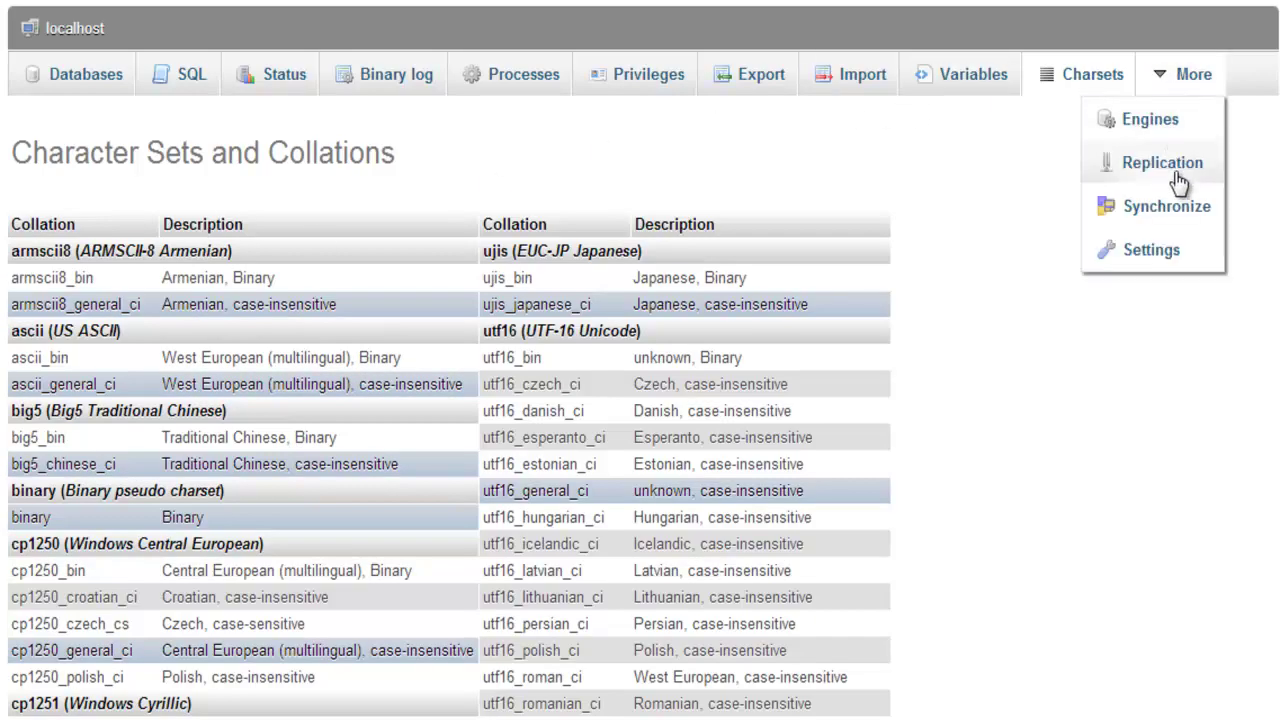
{"action": "left_click", "coordinate": [1152, 252]}
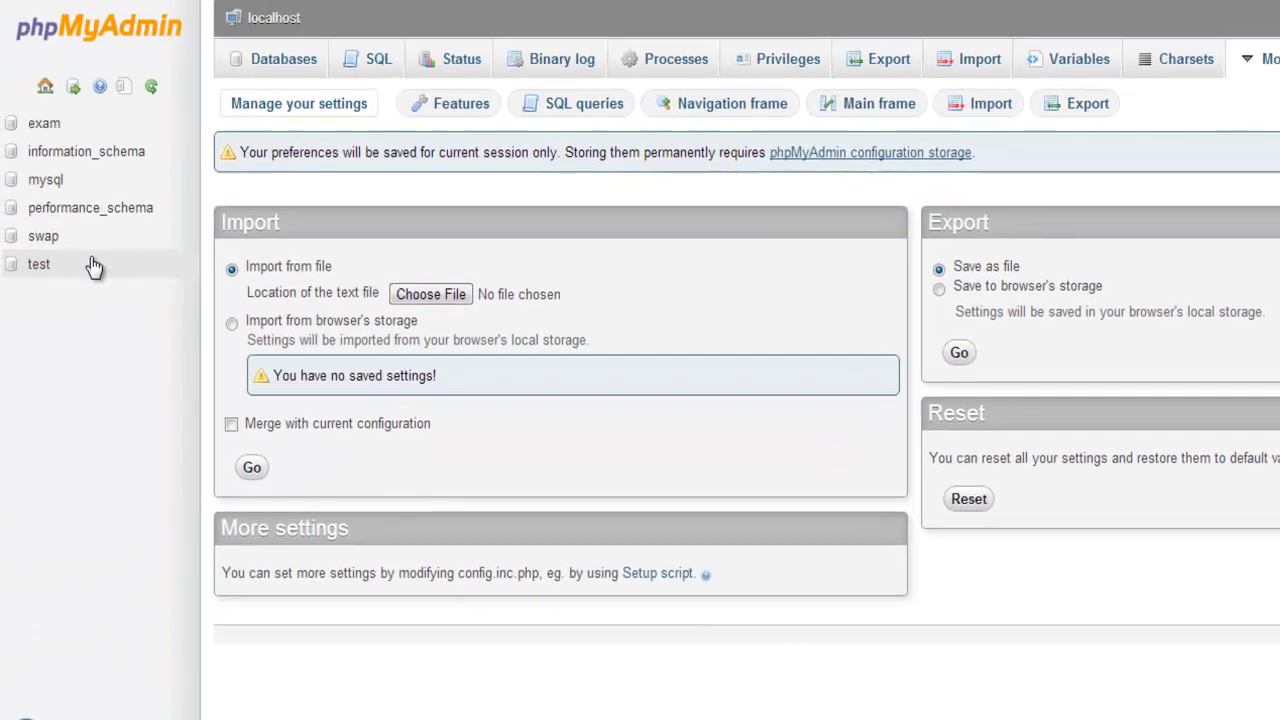
{"action": "left_click", "coordinate": [91, 265]}
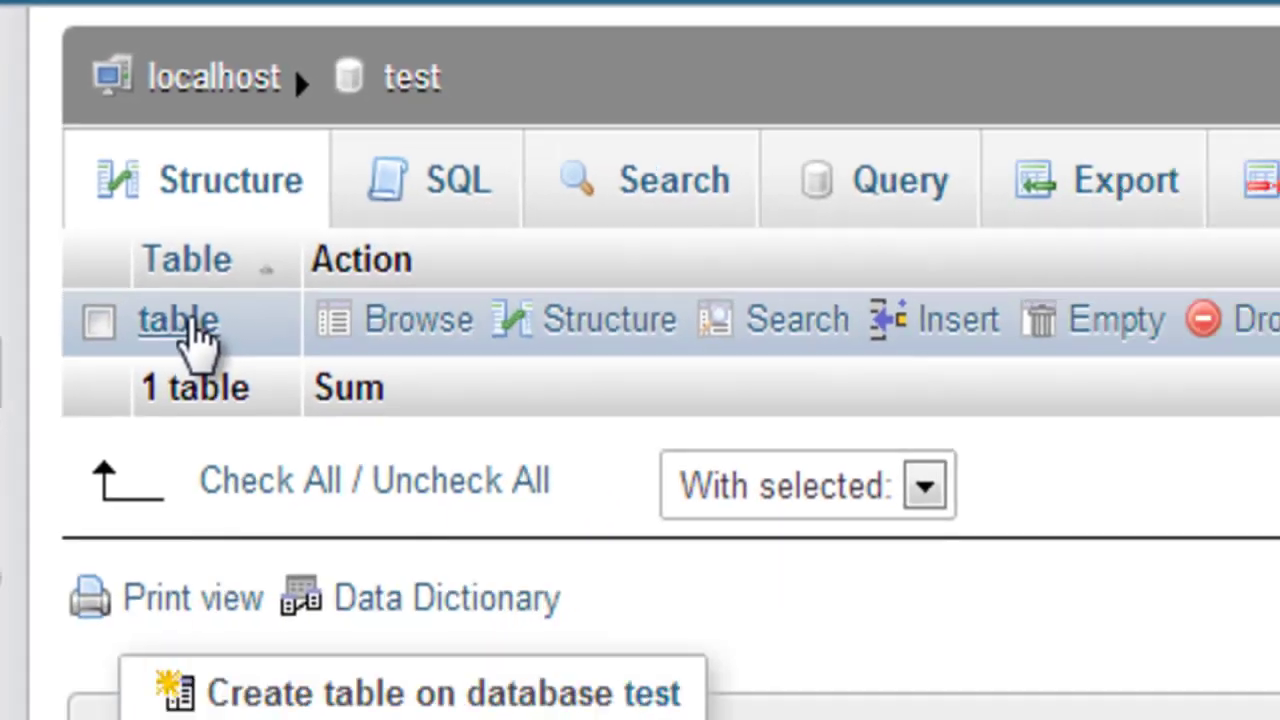
Inspect the structure of the table named 'table' and return to the table list.
{"action": "left_click", "coordinate": [240, 398]}
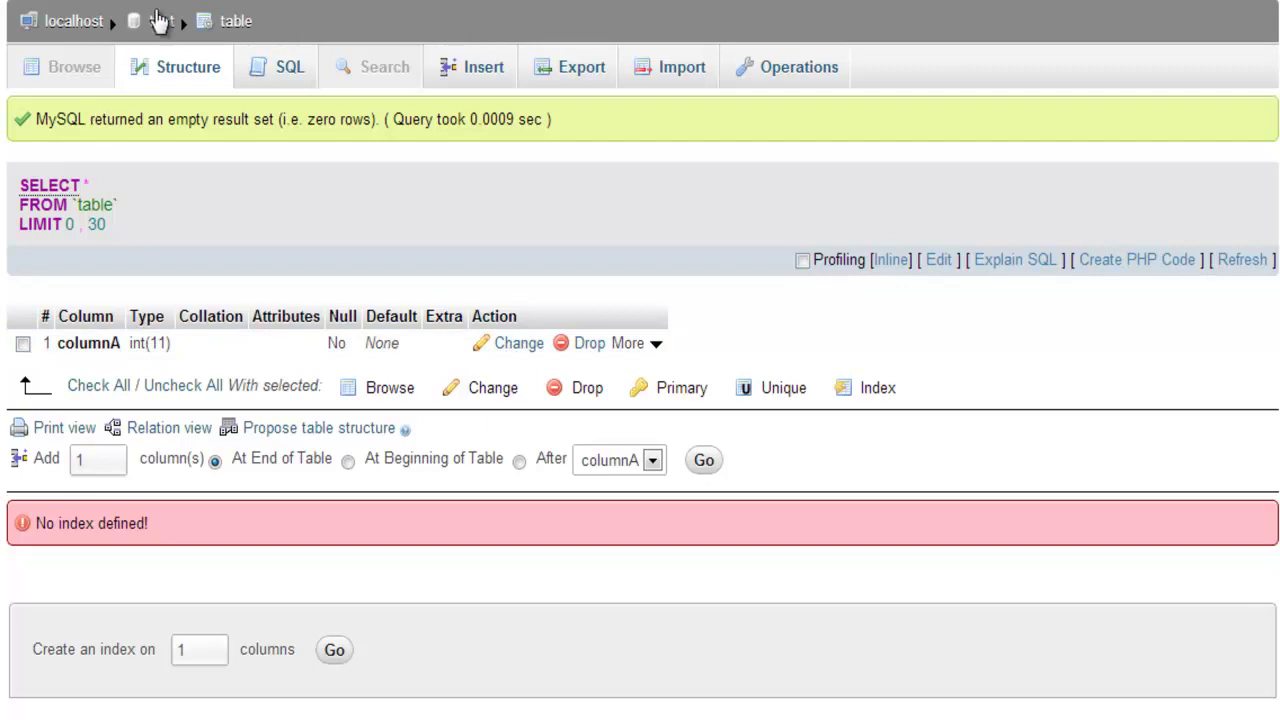
{"action": "left_click", "coordinate": [161, 24]}
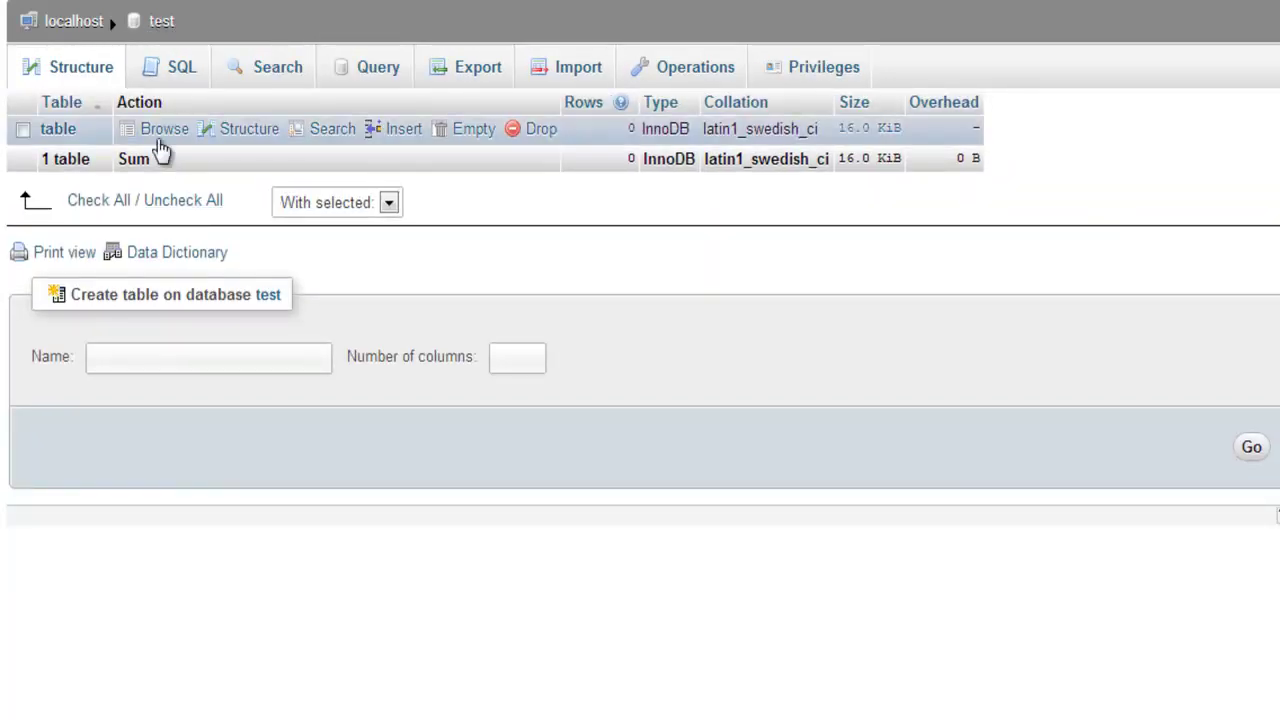
{"action": "left_click", "coordinate": [224, 136]}
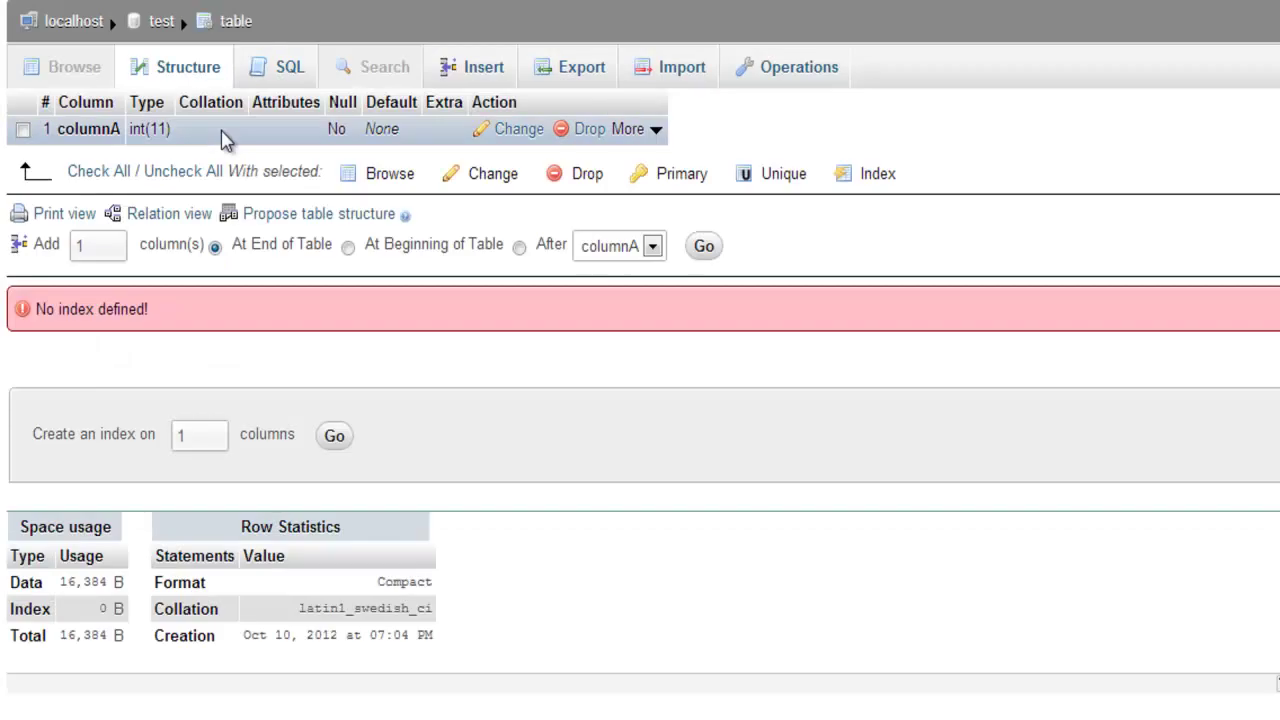
{"action": "key", "text": "alt+Left"}
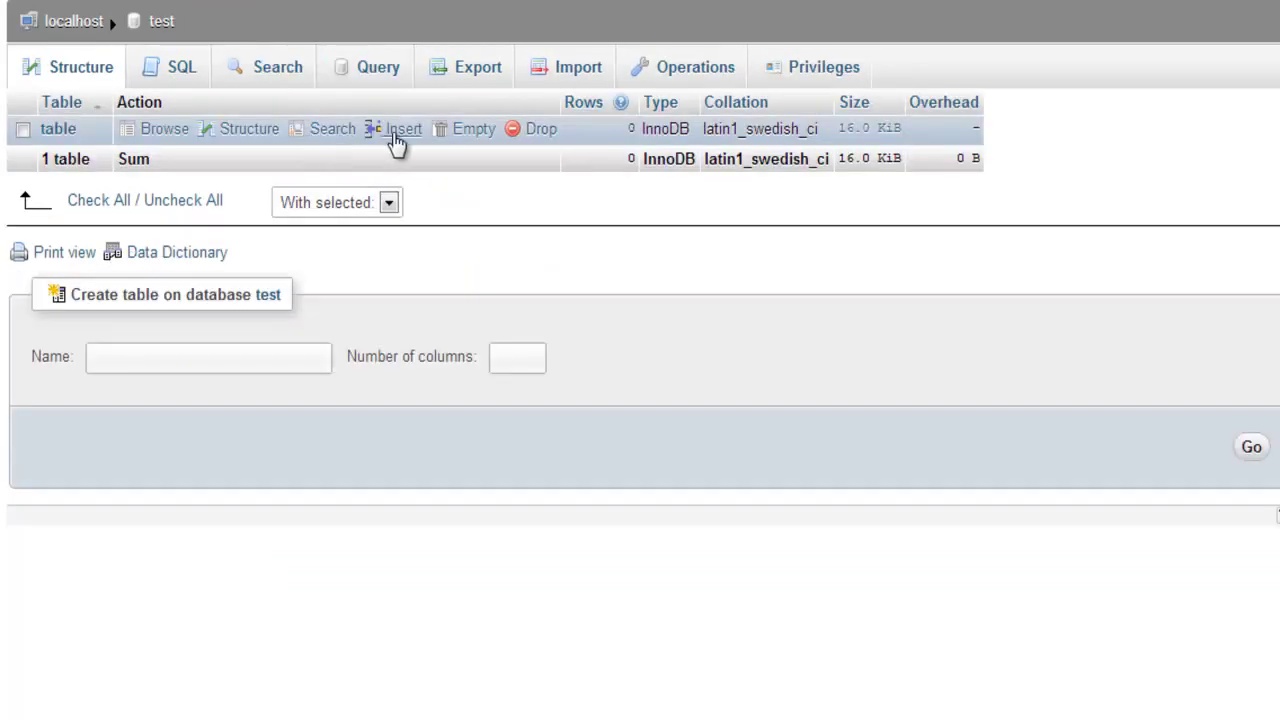
Empty all rows from 'table', then drop it from the test database.
{"action": "left_click", "coordinate": [465, 131]}
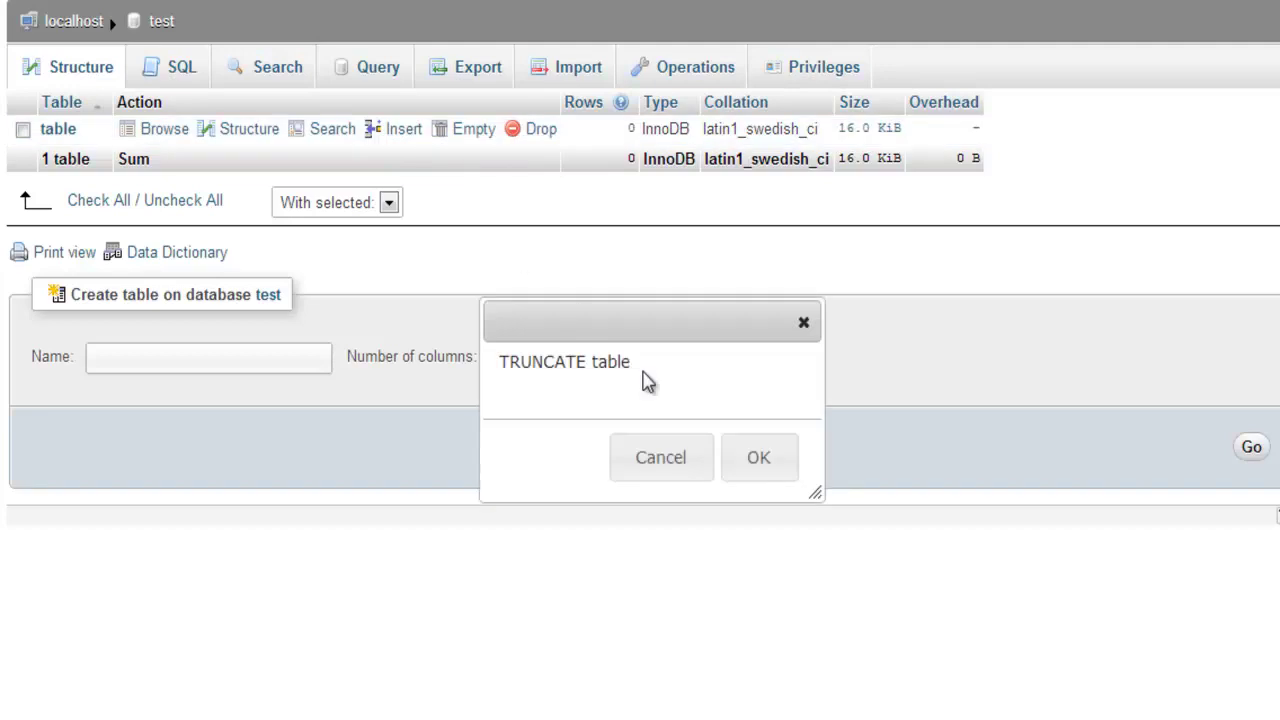
{"action": "left_click", "coordinate": [752, 452]}
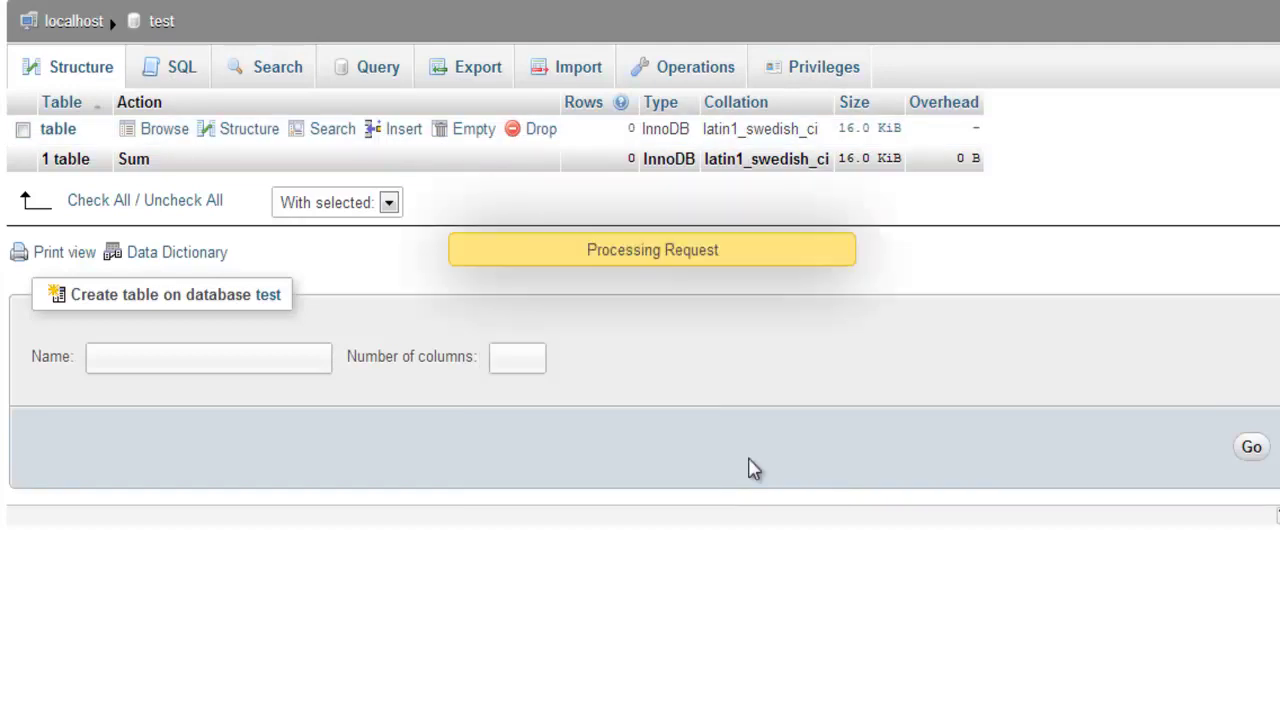
{"action": "left_click", "coordinate": [164, 130]}
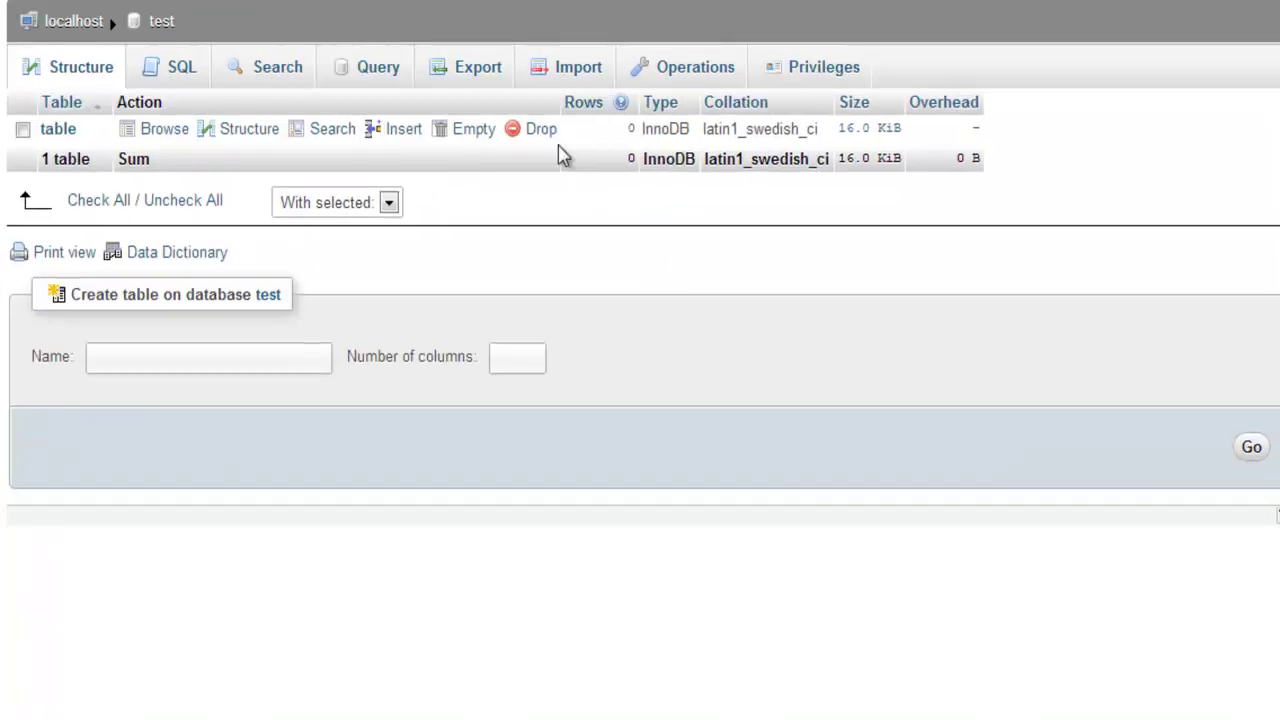
{"action": "left_click", "coordinate": [545, 135]}
{"action": "left_click", "coordinate": [760, 464]}
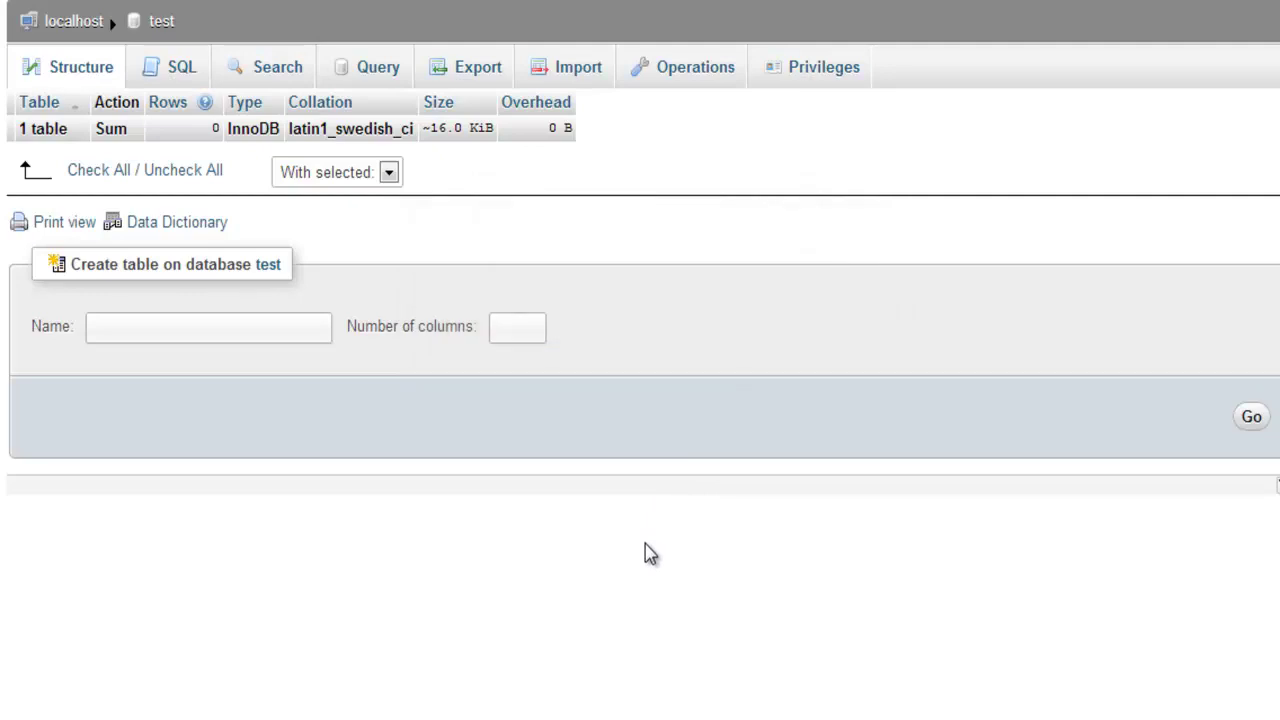
Start a new table named tableName with 1 column.
{"action": "left_click", "coordinate": [215, 326]}
{"action": "type", "text": "tableName"}
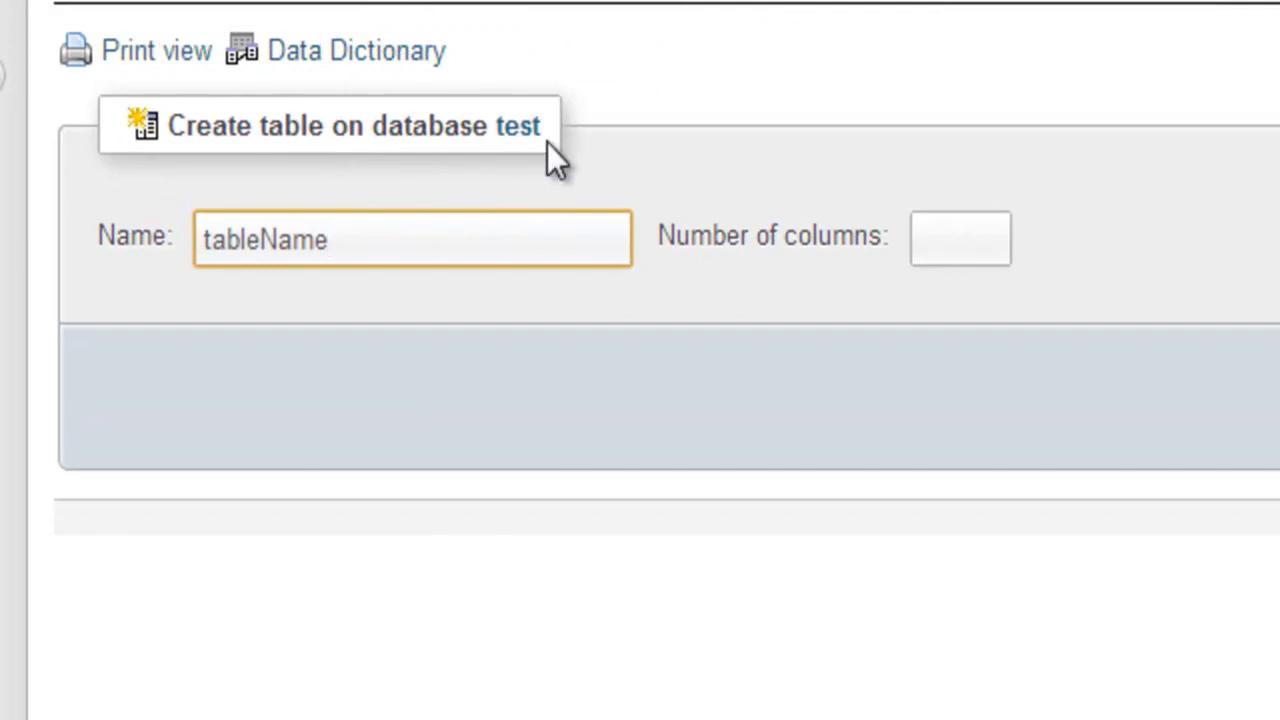
{"action": "left_click", "coordinate": [943, 236]}
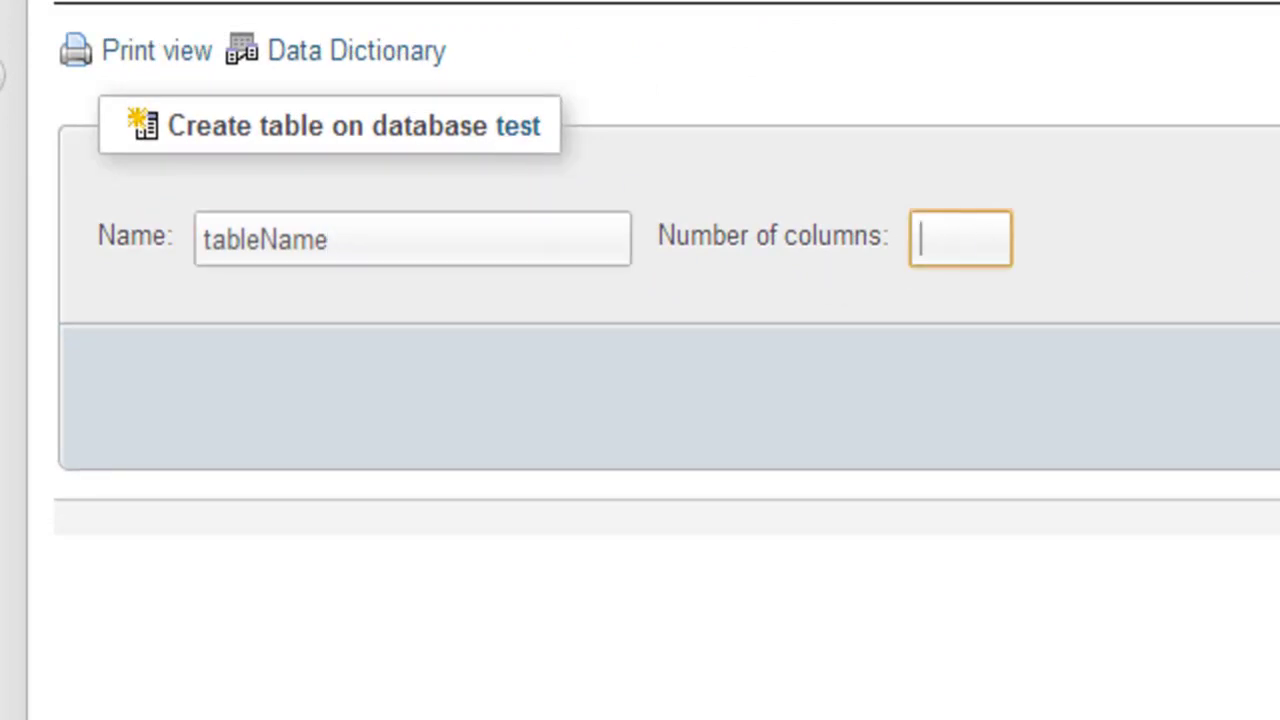
{"action": "type", "text": "1"}
{"action": "key", "text": "Return"}
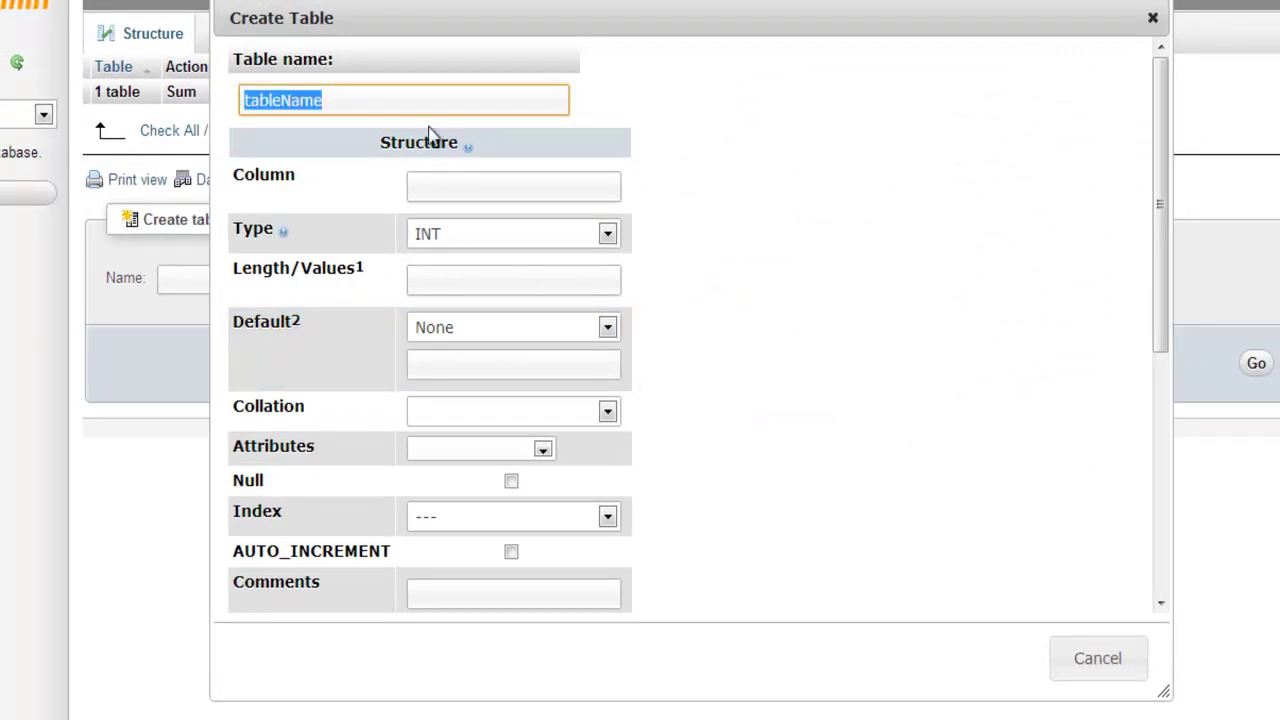
Name the first column colName with type INT and length 19.
{"action": "left_click", "coordinate": [454, 186]}
{"action": "type", "text": "colName"}
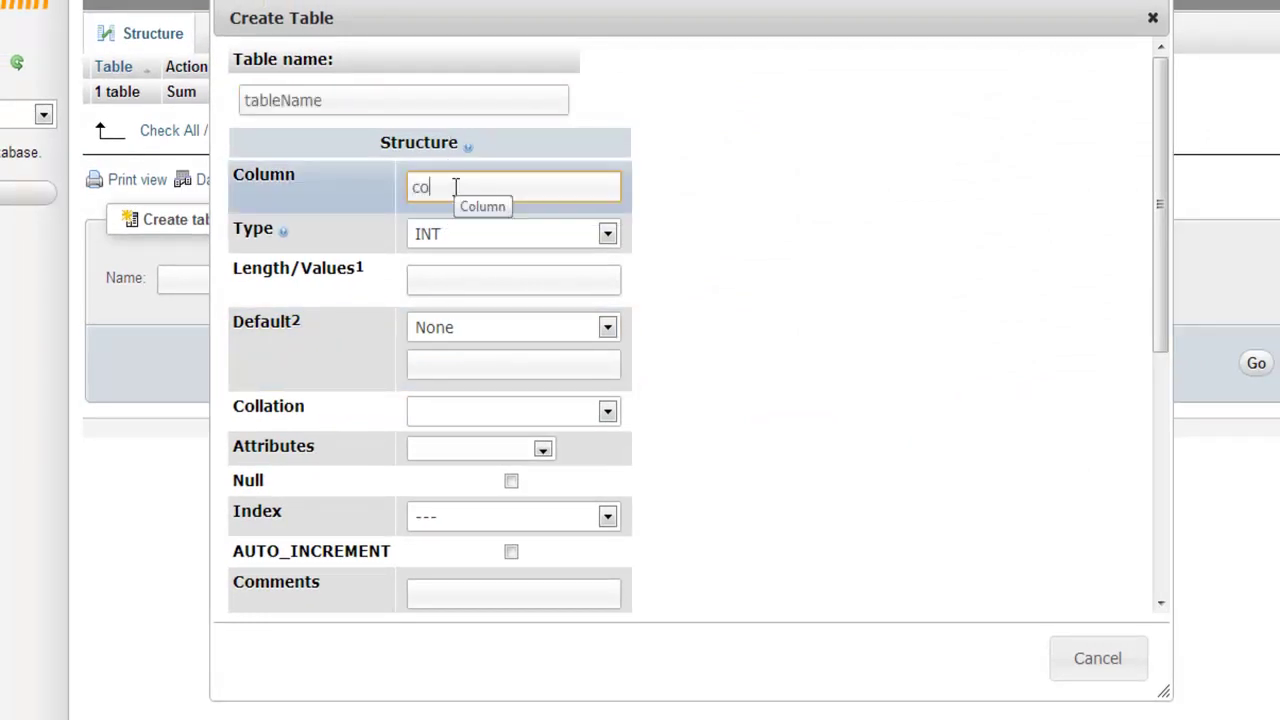
{"action": "left_click", "coordinate": [470, 230]}
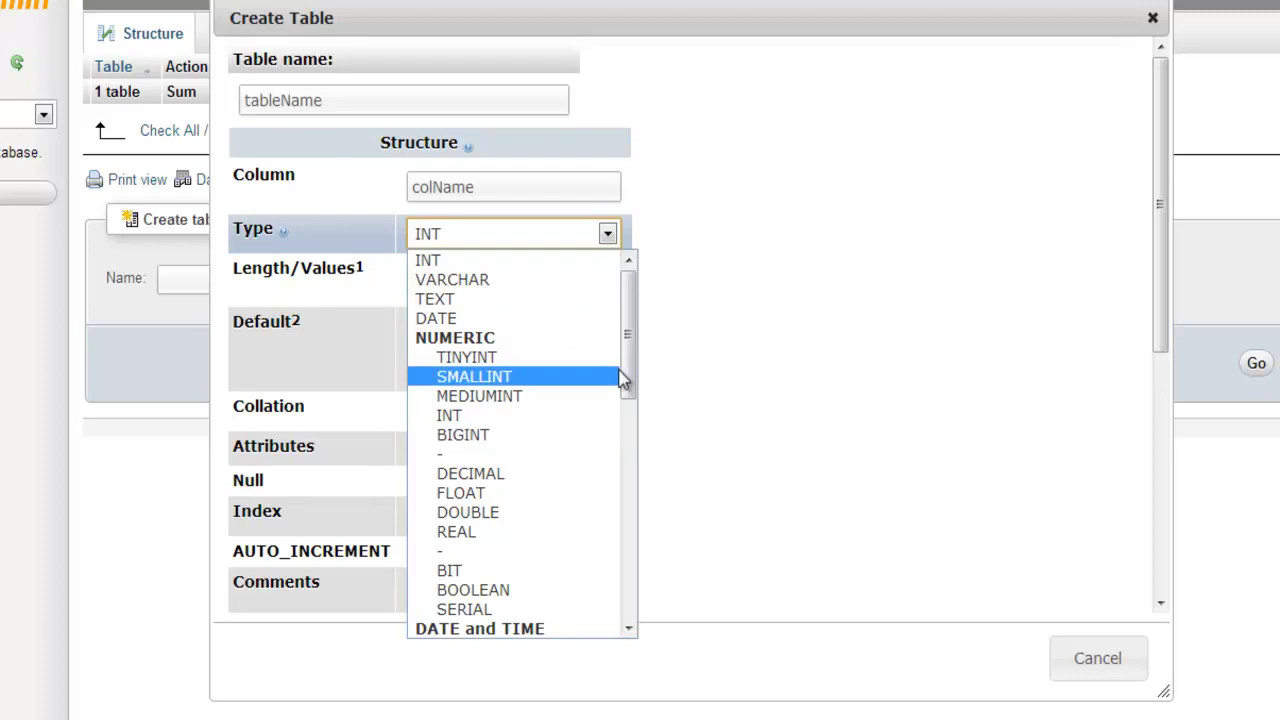
{"action": "left_click_drag", "start_coordinate": [623, 363], "coordinate": [612, 283]}
{"action": "scroll", "coordinate": [605, 484], "scroll_direction": "down", "scroll_amount": 1}
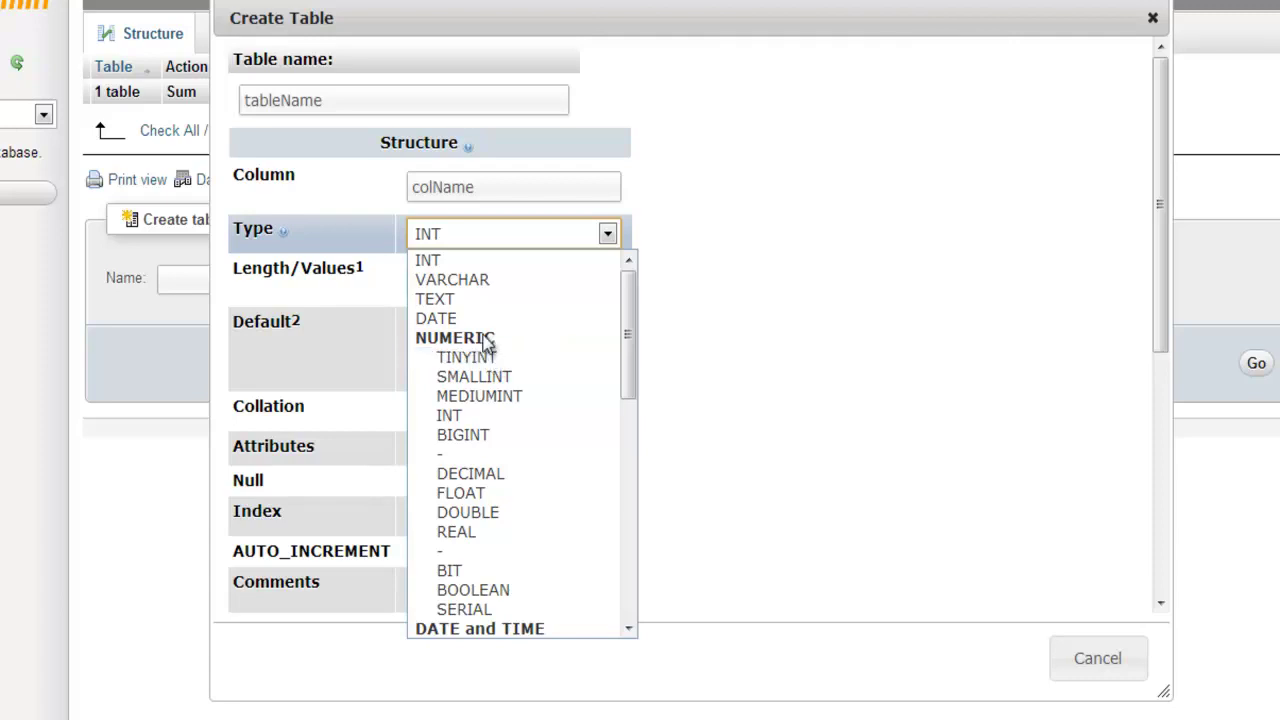
{"action": "left_click", "coordinate": [480, 262]}
{"action": "left_click", "coordinate": [477, 284]}
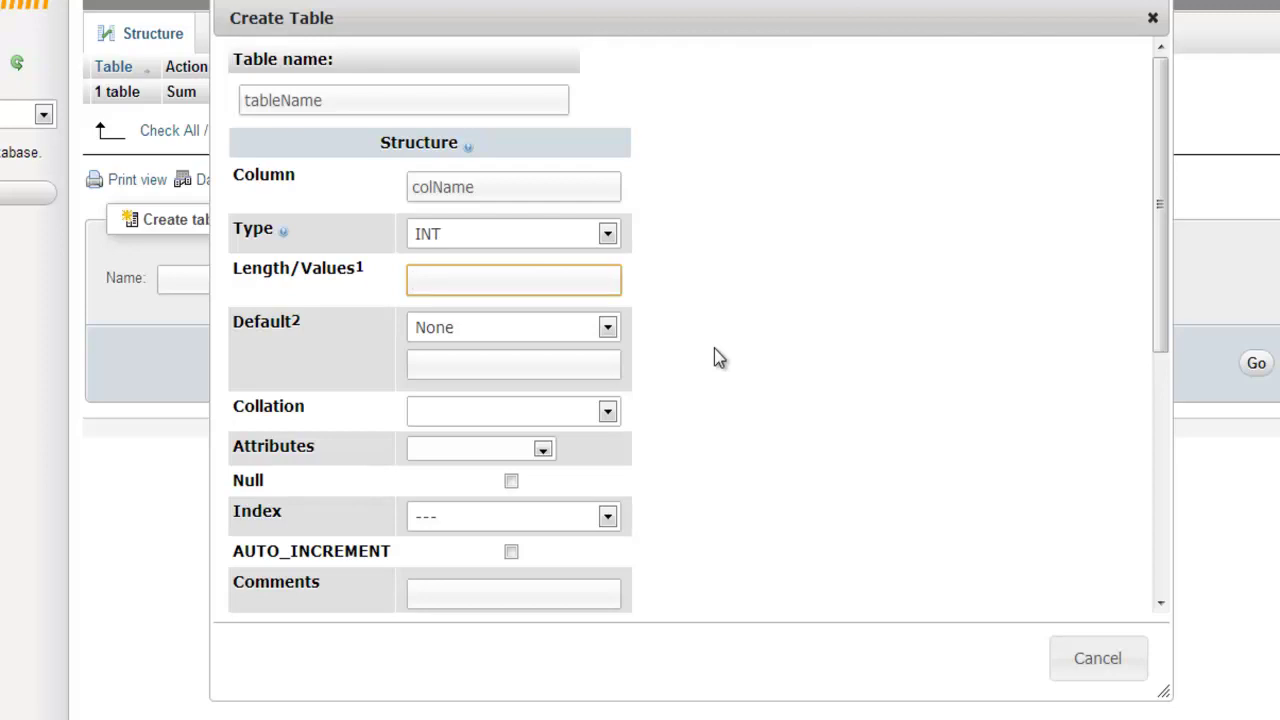
{"action": "type", "text": "19"}
Set colName's default to NULL, leaving collation and attributes unset.
{"action": "left_click", "coordinate": [556, 327]}
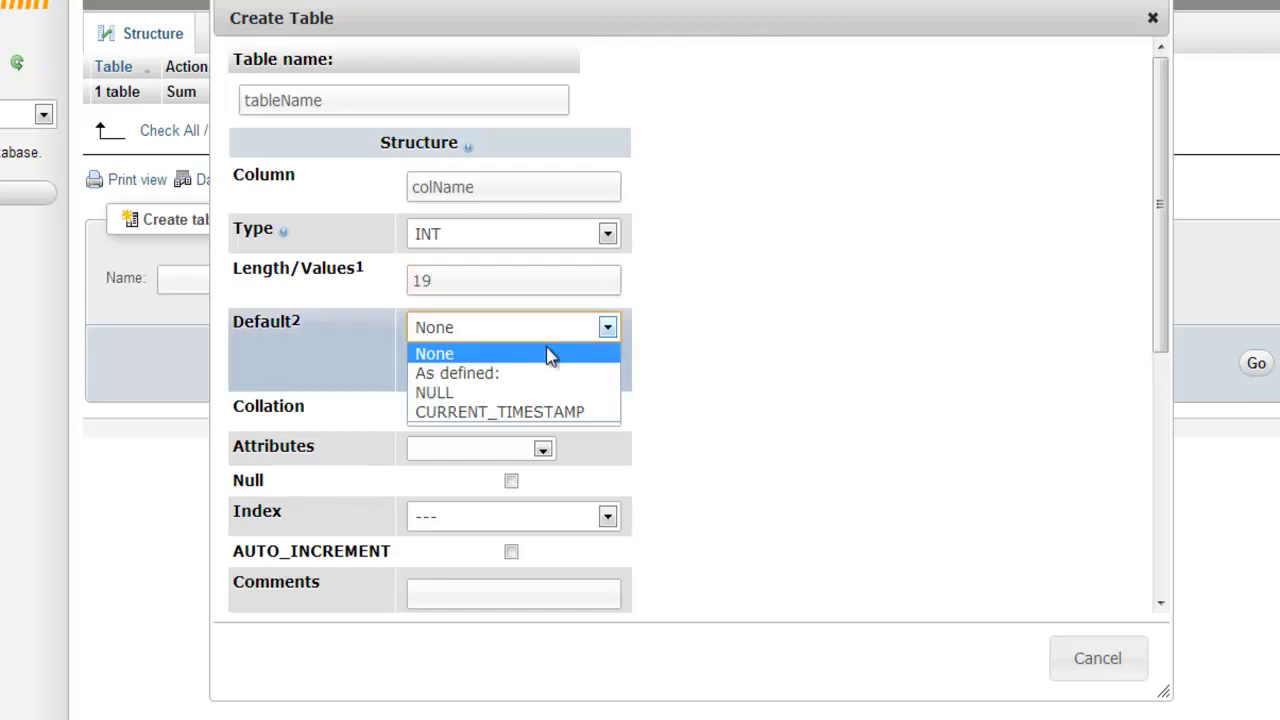
{"action": "left_click", "coordinate": [550, 392]}
{"action": "left_click", "coordinate": [528, 368]}
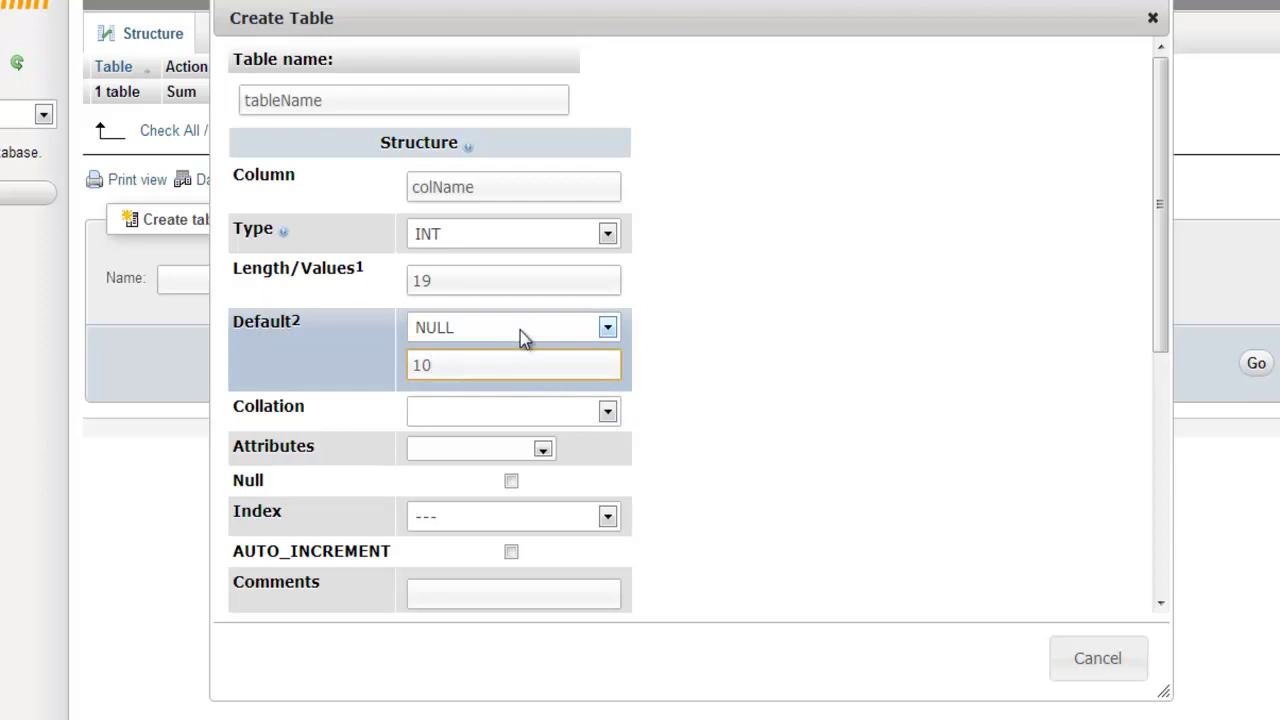
{"action": "left_click", "coordinate": [520, 331]}
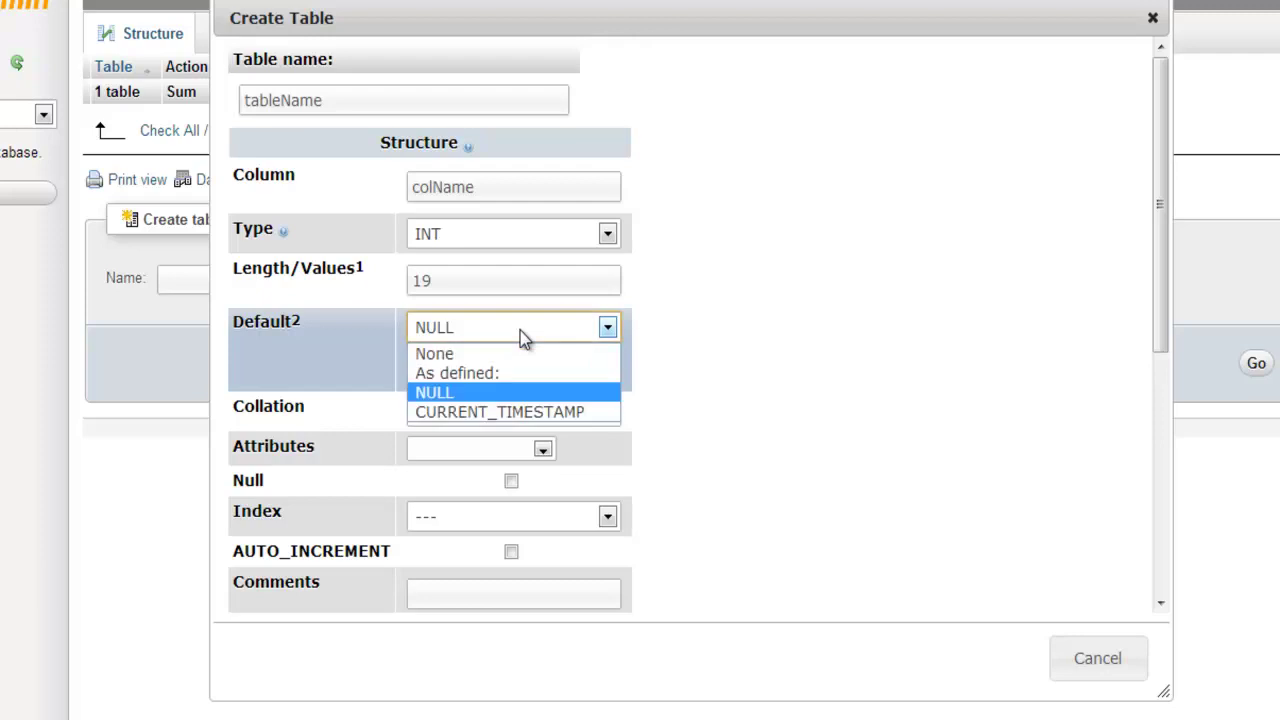
{"action": "left_click", "coordinate": [486, 189]}
{"action": "left_click", "coordinate": [431, 364]}
{"action": "left_click", "coordinate": [495, 341]}
{"action": "left_click", "coordinate": [486, 393]}
{"action": "double_click", "coordinate": [476, 363]}
{"action": "key", "text": "BackSpace"}
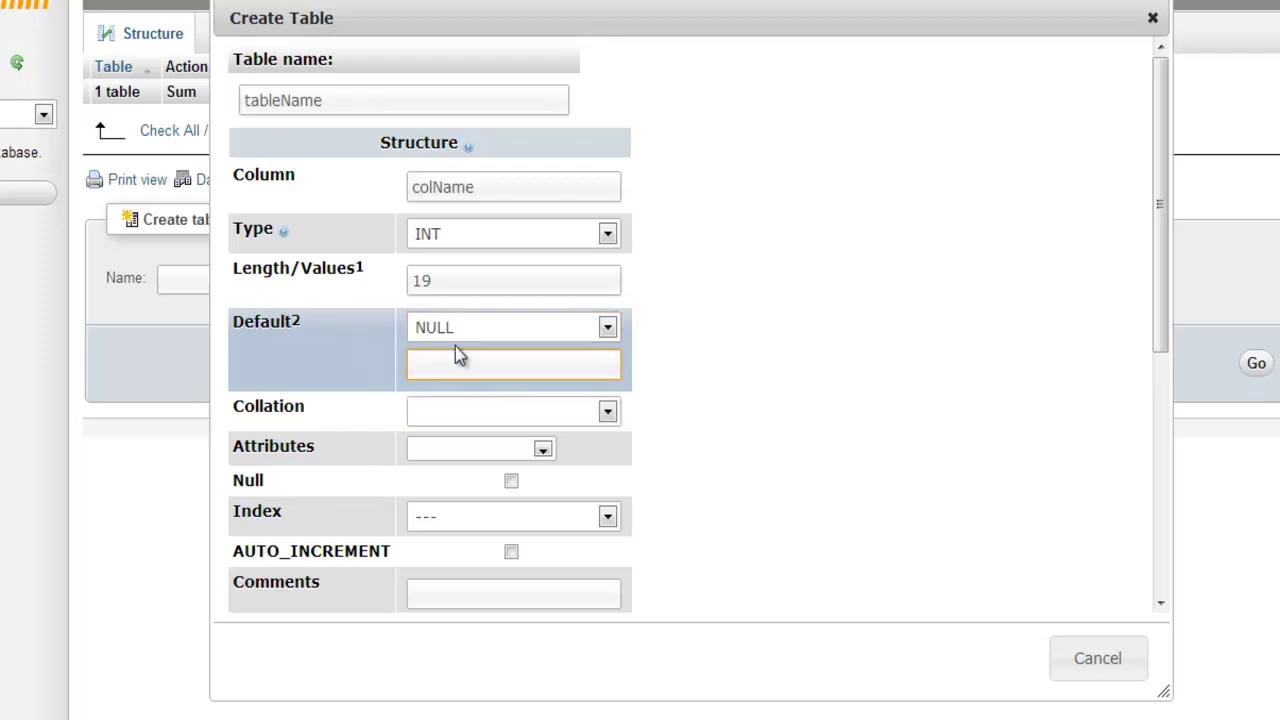
{"action": "left_click", "coordinate": [521, 402]}
{"action": "left_click", "coordinate": [784, 452]}
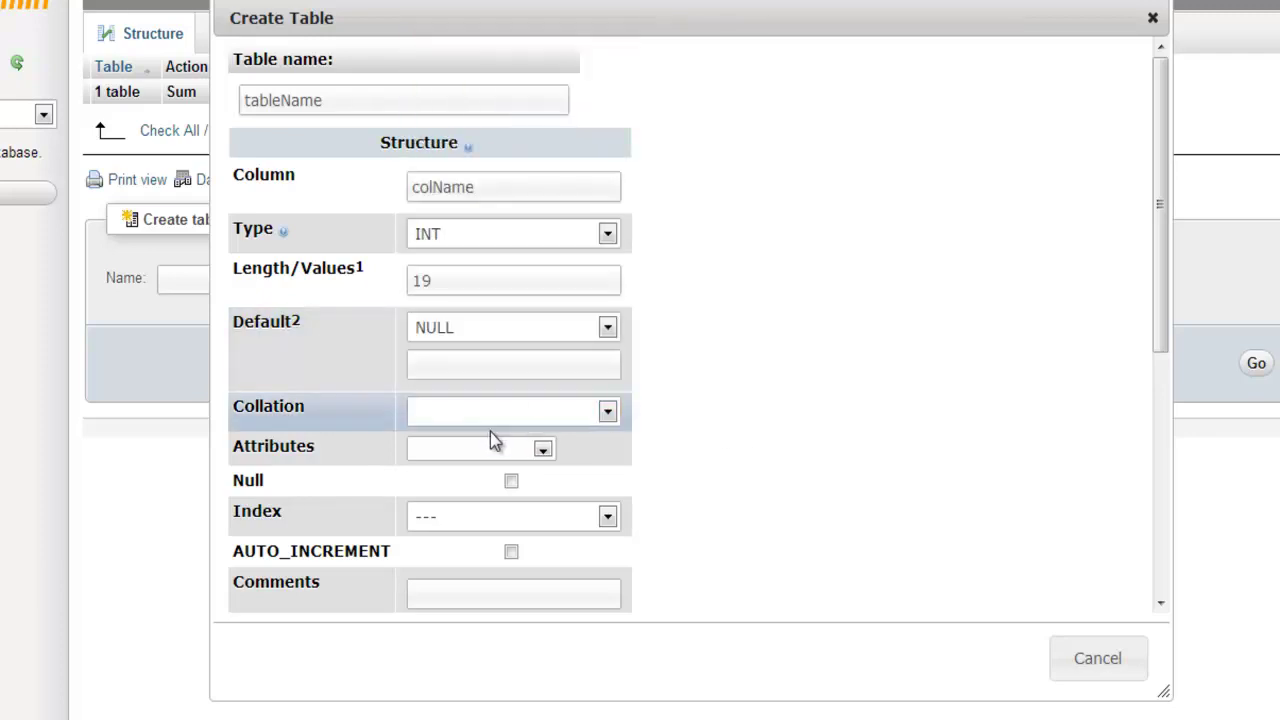
{"action": "left_click", "coordinate": [520, 452]}
{"action": "left_click", "coordinate": [540, 449]}
Mark colName as nullable while keeping NULL as its default.
{"action": "left_click", "coordinate": [511, 481]}
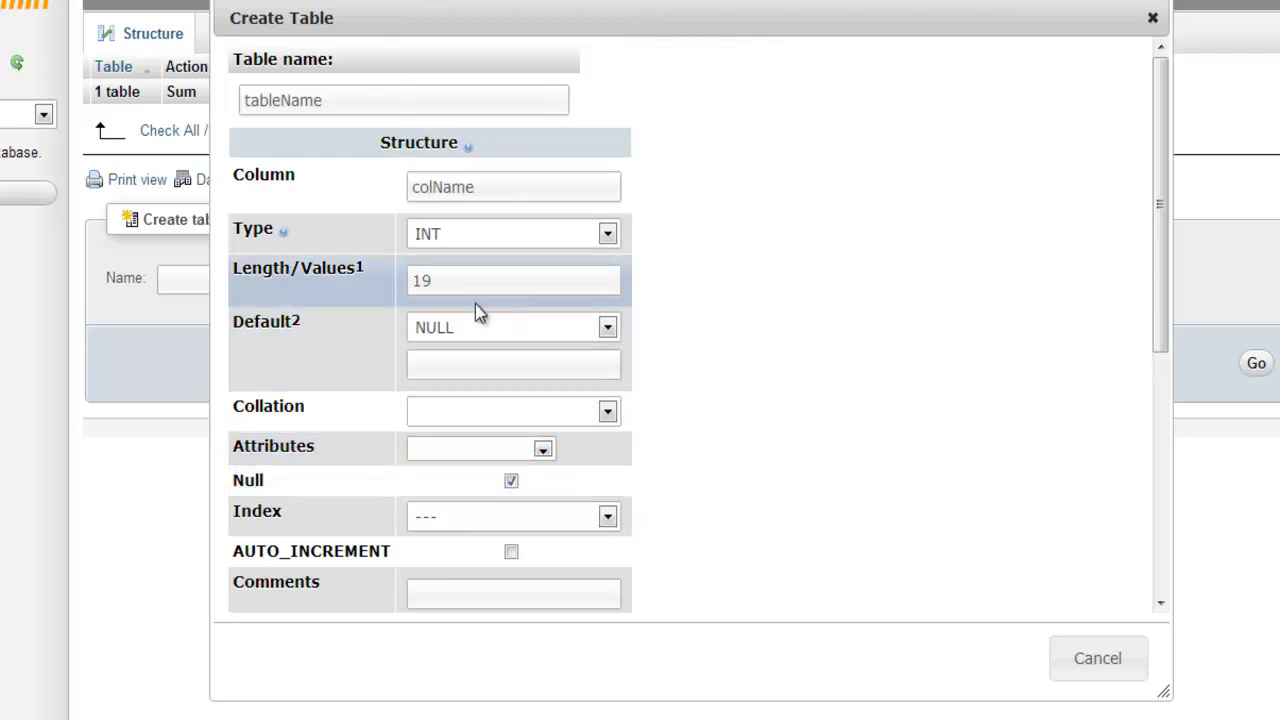
{"action": "left_click_drag", "start_coordinate": [234, 323], "coordinate": [297, 323]}
{"action": "left_click", "coordinate": [310, 326]}
{"action": "left_click", "coordinate": [437, 330]}
{"action": "left_click", "coordinate": [437, 392]}
{"action": "left_click", "coordinate": [511, 481]}
{"action": "left_click", "coordinate": [591, 336]}
{"action": "left_click", "coordinate": [594, 510]}
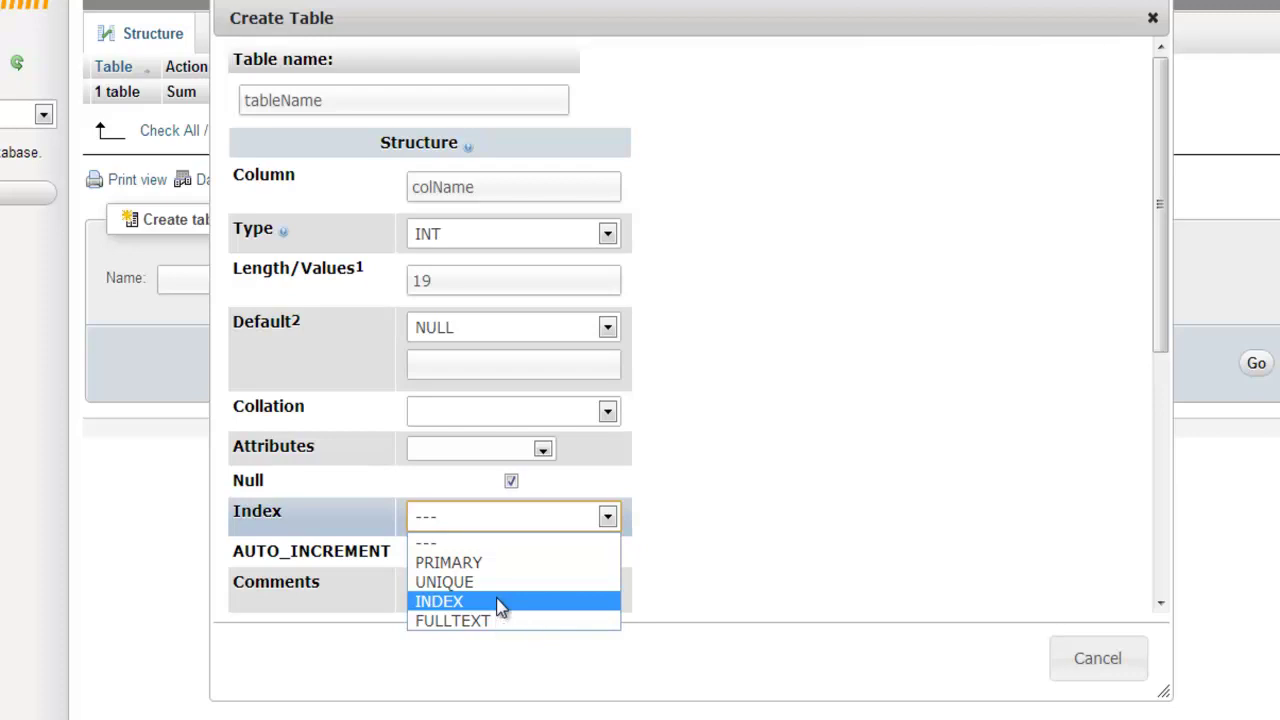
Give colName an INDEX and enable AUTO_INCREMENT.
{"action": "left_click", "coordinate": [500, 608]}
{"action": "scroll", "coordinate": [700, 460], "scroll_direction": "down", "scroll_amount": 1}
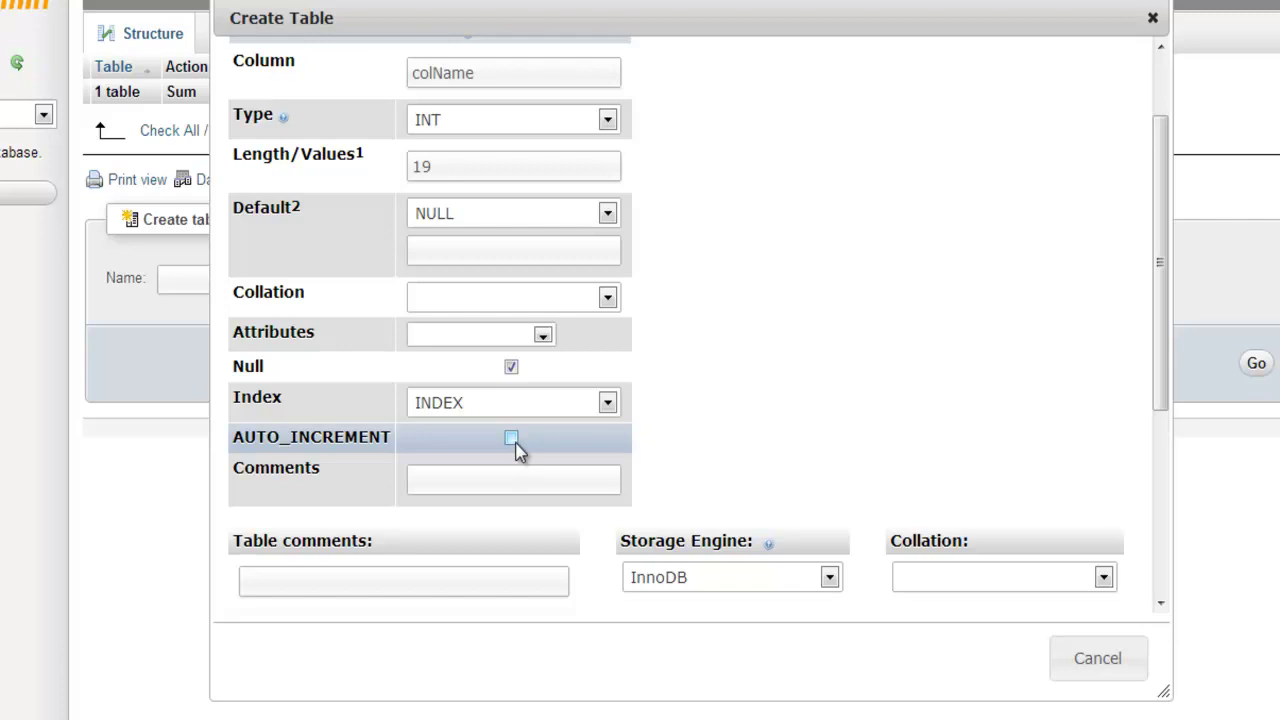
{"action": "left_click", "coordinate": [451, 166]}
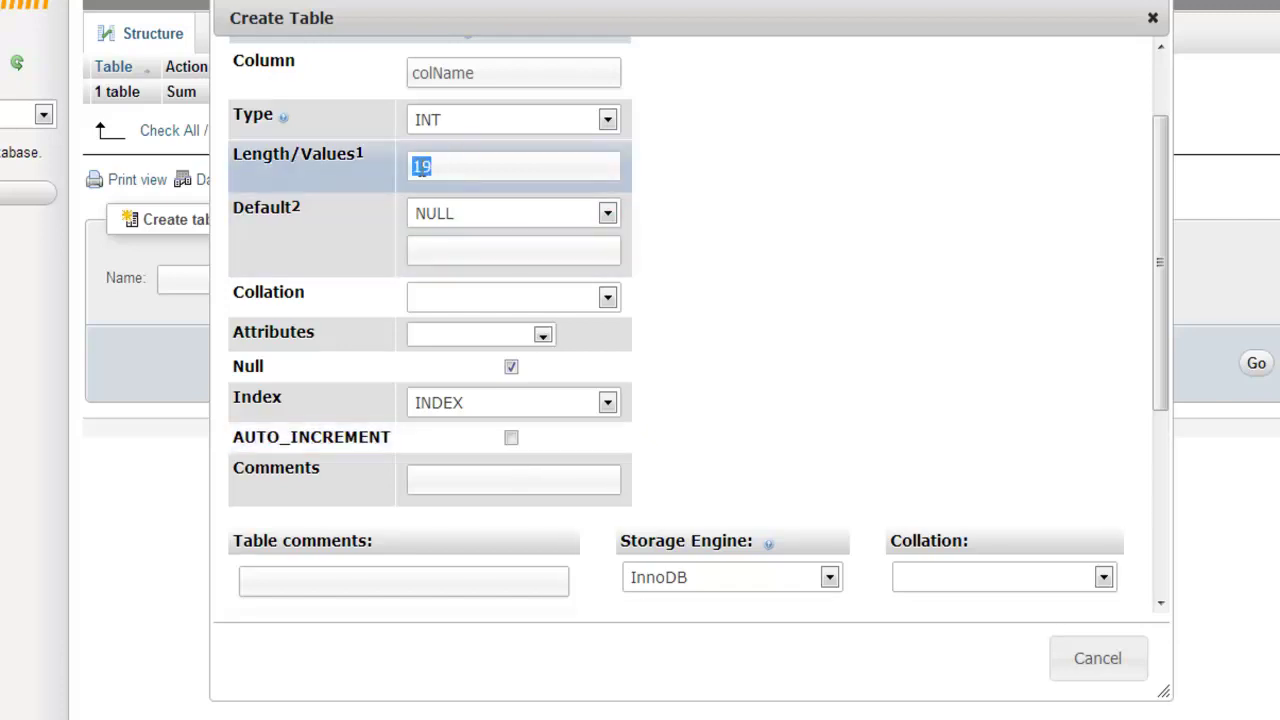
{"action": "double_click", "coordinate": [451, 166]}
{"action": "left_click", "coordinate": [441, 242]}
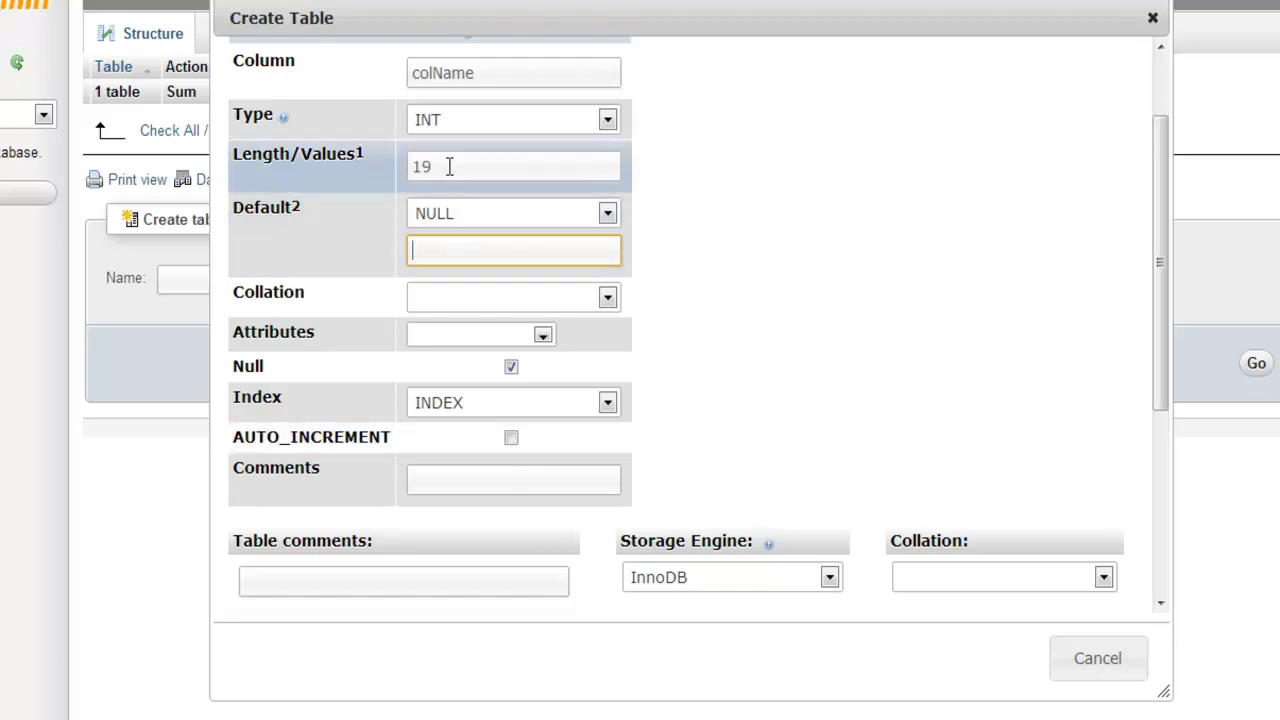
{"action": "left_click", "coordinate": [511, 440]}
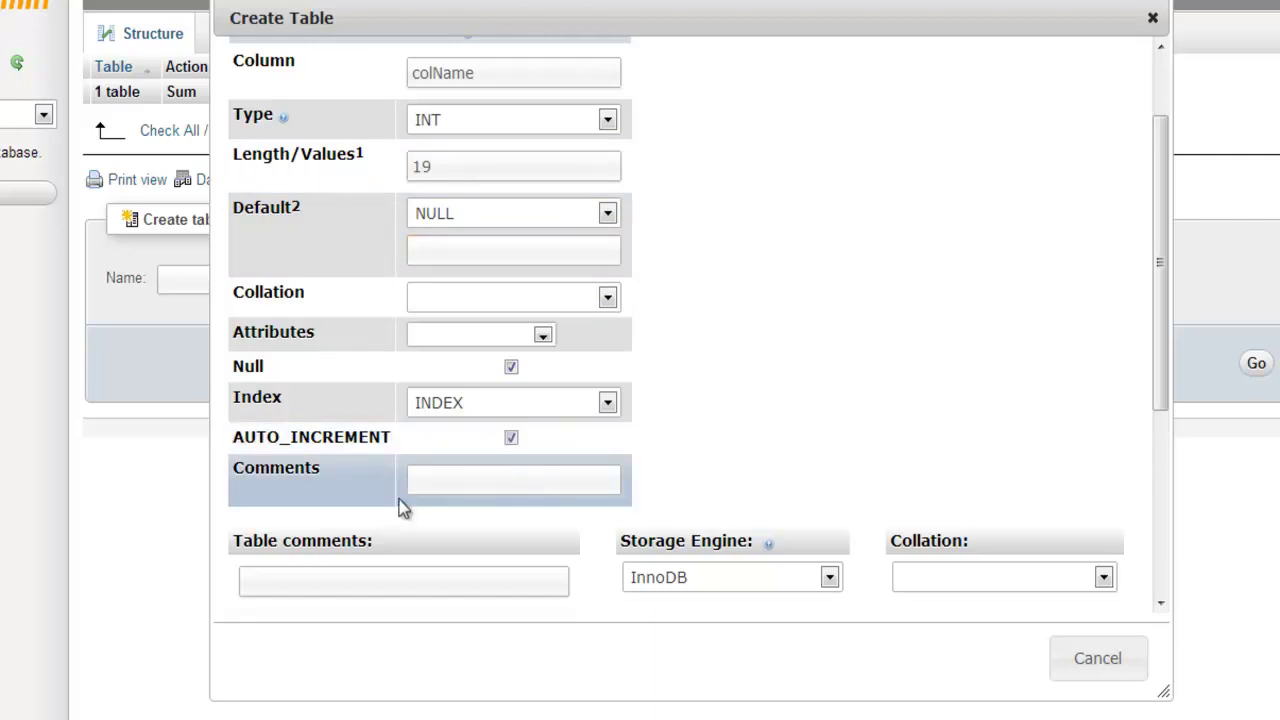
Add the column comment 'this is a test table'.
{"action": "left_click", "coordinate": [439, 485]}
{"action": "type", "text": "this is a test table"}
{"action": "left_click", "coordinate": [797, 432]}
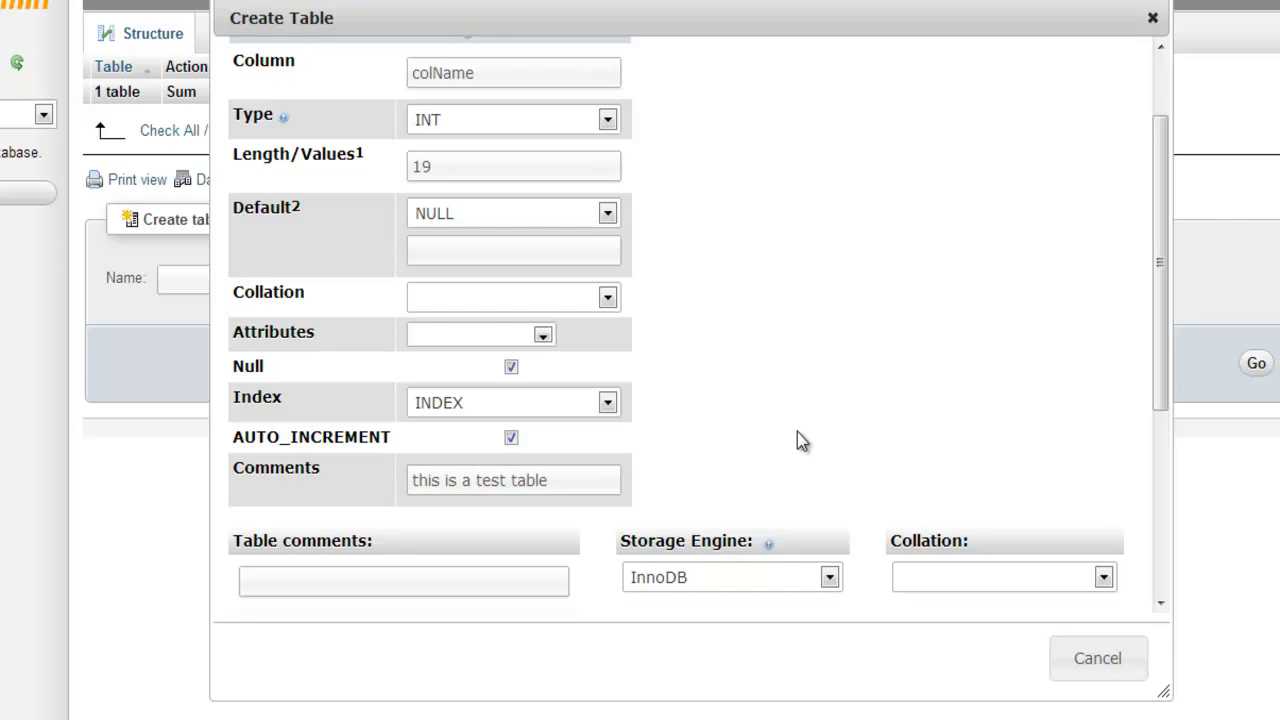
{"action": "scroll", "coordinate": [797, 432], "scroll_direction": "down", "scroll_amount": 2}
Enter table comment 'test table', keep the InnoDB engine, and save tableName.
{"action": "left_click", "coordinate": [432, 467]}
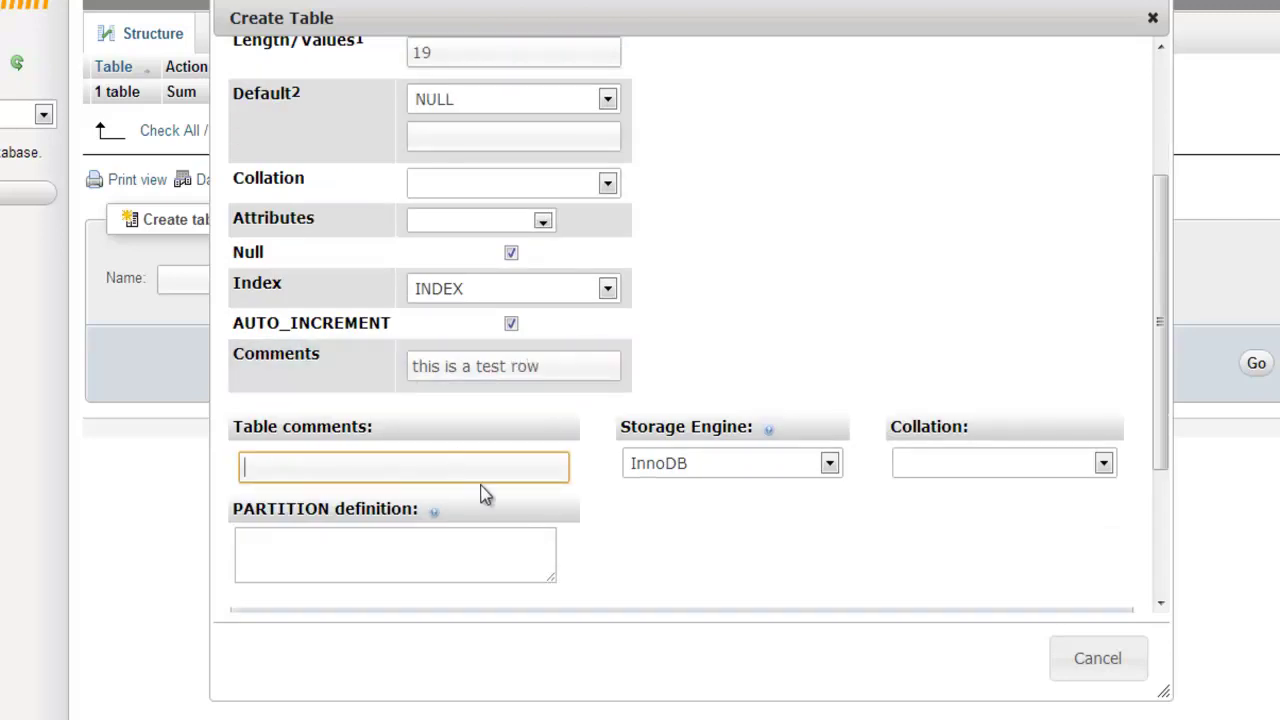
{"action": "type", "text": "test table"}
{"action": "left_click", "coordinate": [745, 471]}
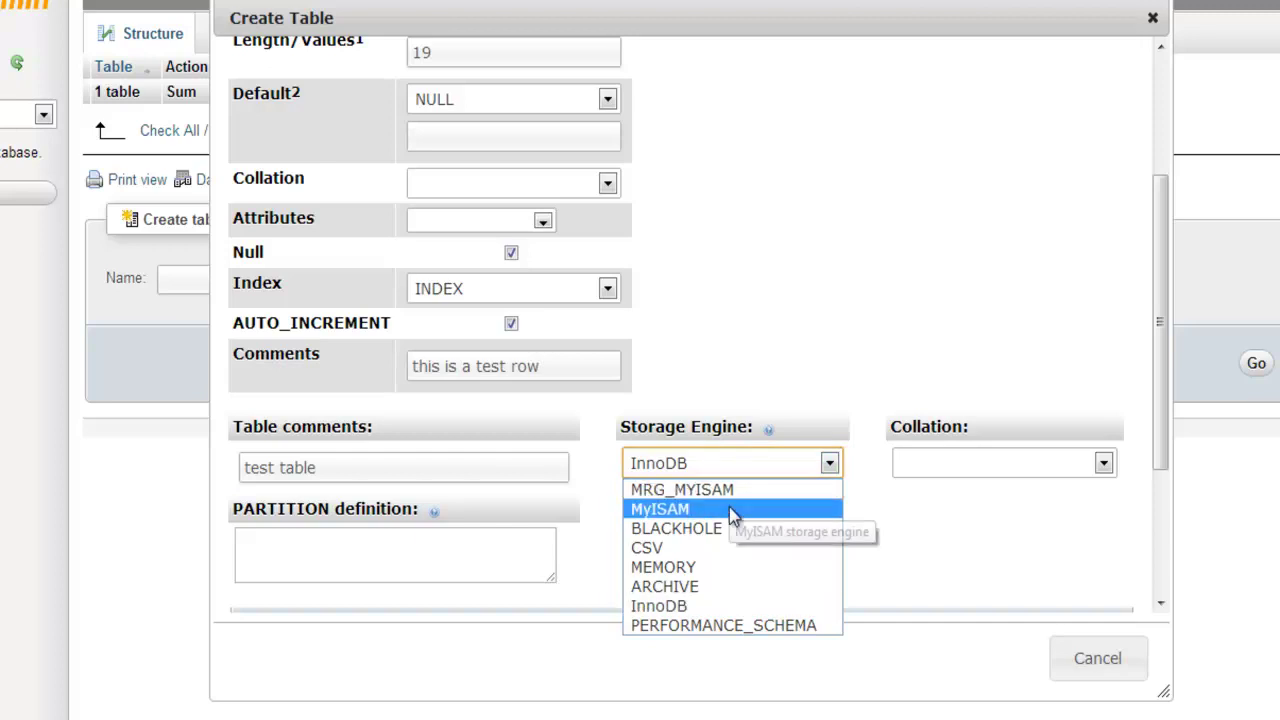
{"action": "left_click", "coordinate": [960, 463]}
{"action": "left_click", "coordinate": [571, 551]}
{"action": "left_click", "coordinate": [545, 555]}
{"action": "scroll", "coordinate": [694, 560], "scroll_direction": "down", "scroll_amount": 3}
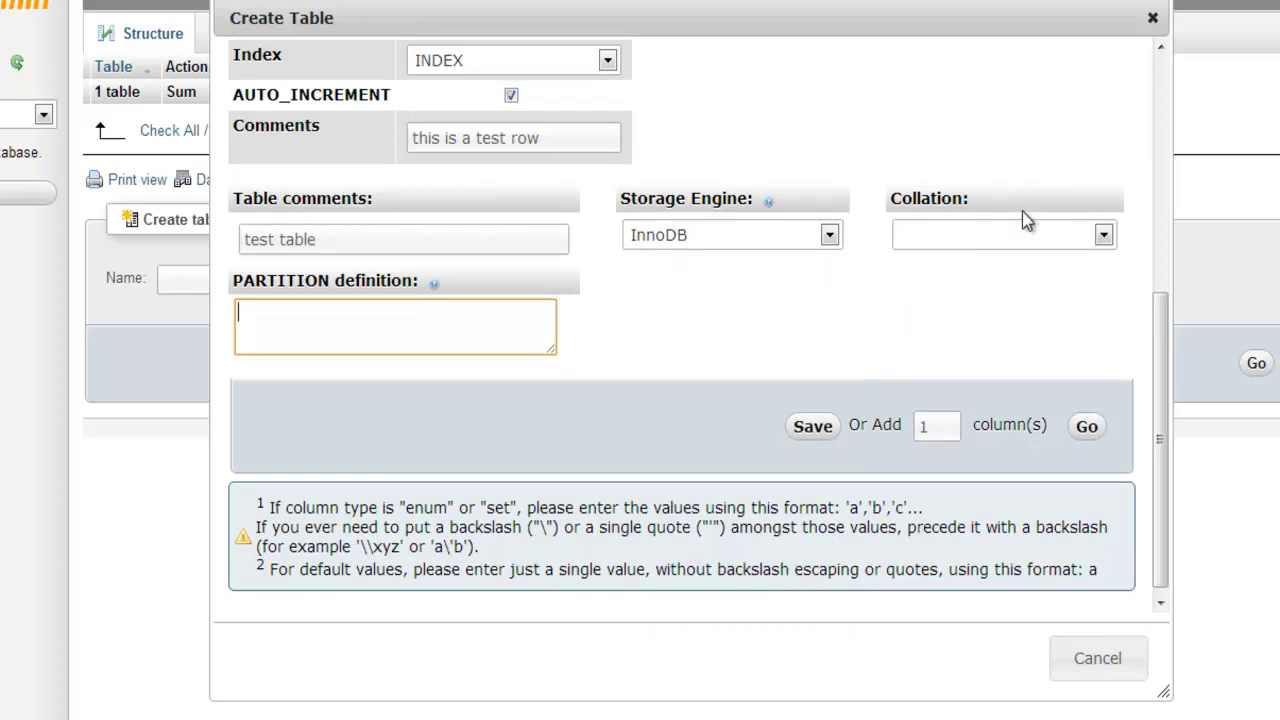
{"action": "left_click", "coordinate": [834, 446]}
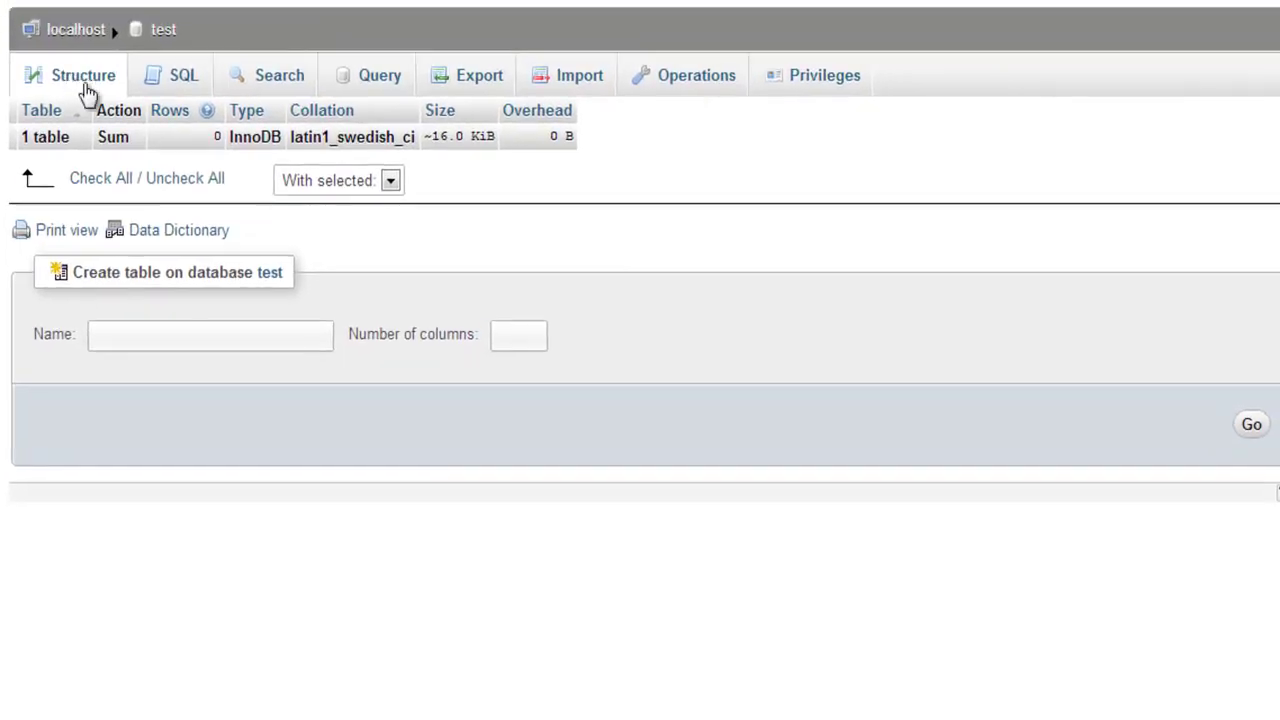
Refresh the table list and browse tableName, which returns an empty result set.
{"action": "left_click", "coordinate": [84, 78]}
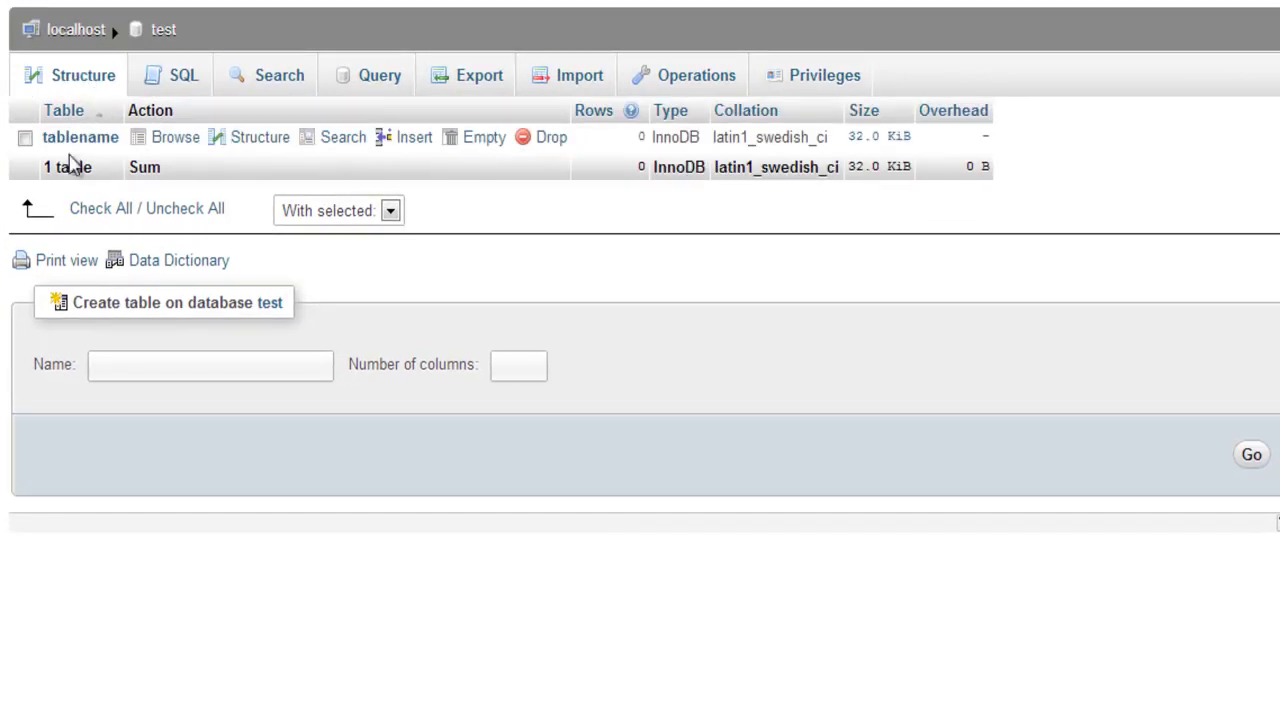
{"action": "left_click", "coordinate": [166, 138]}
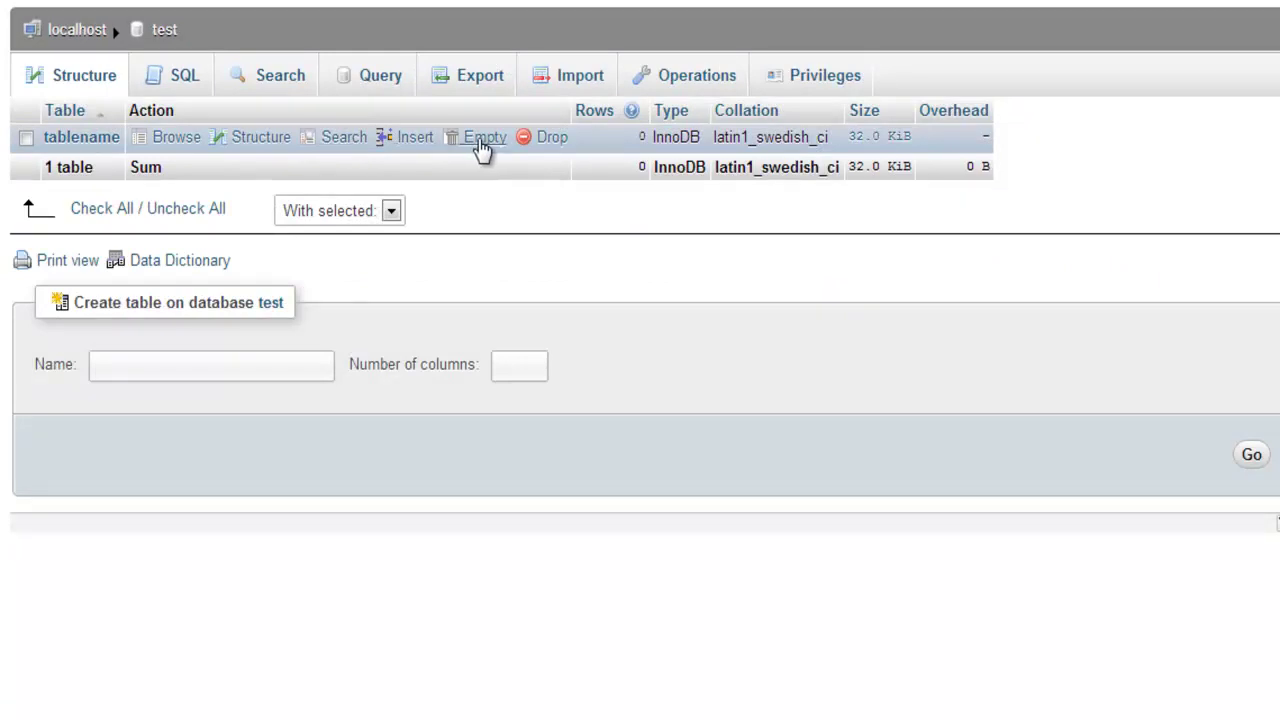
{"action": "left_click", "coordinate": [166, 140]}
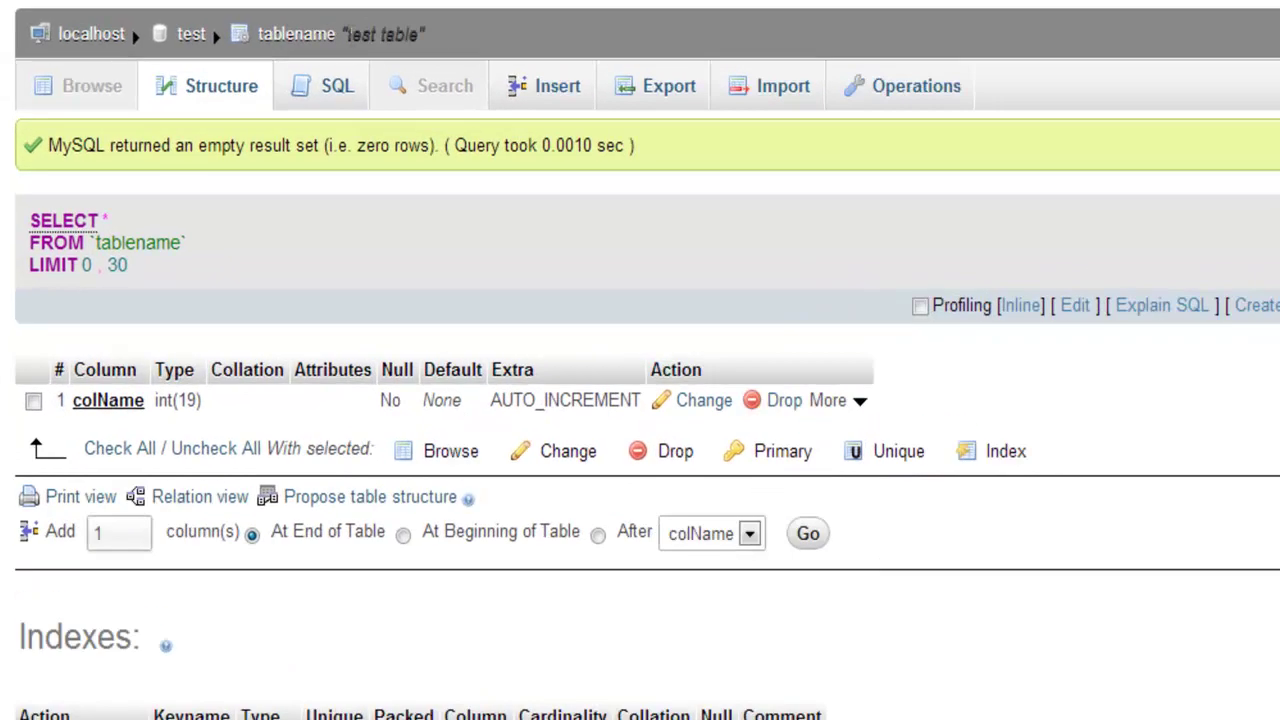
{"action": "left_click_drag", "start_coordinate": [298, 30], "coordinate": [374, 42]}
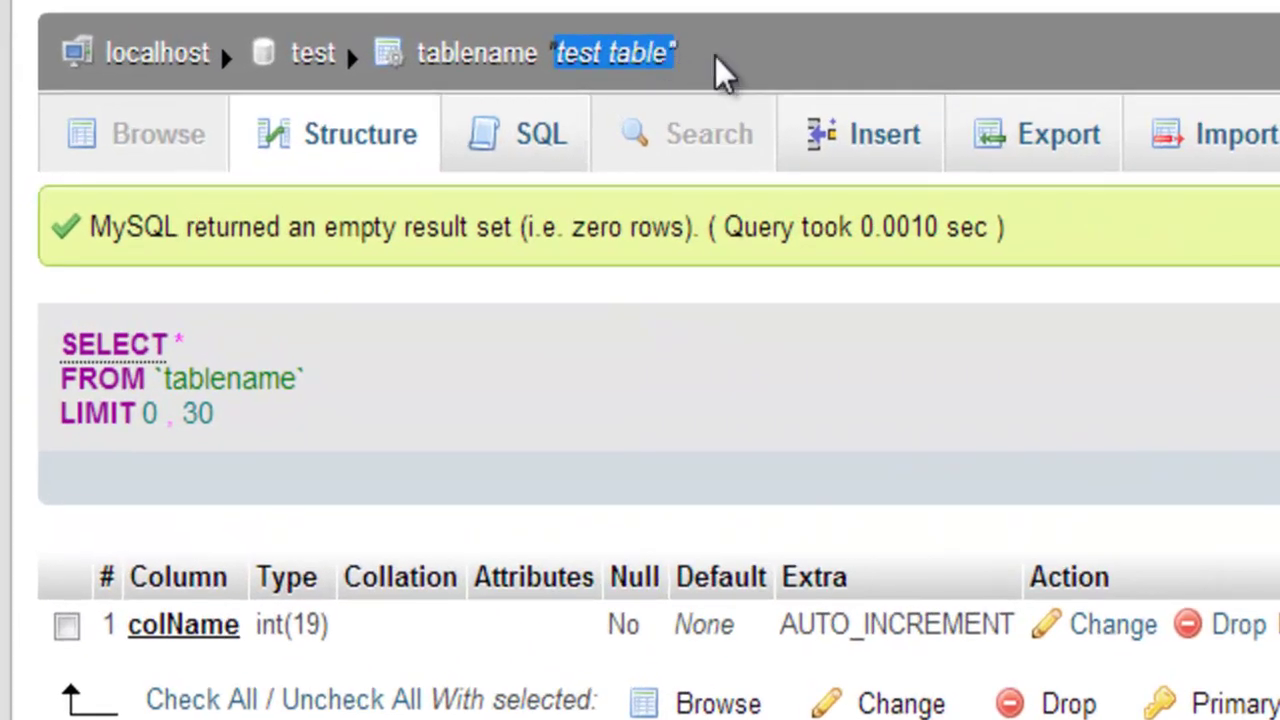
{"action": "left_click", "coordinate": [724, 72]}
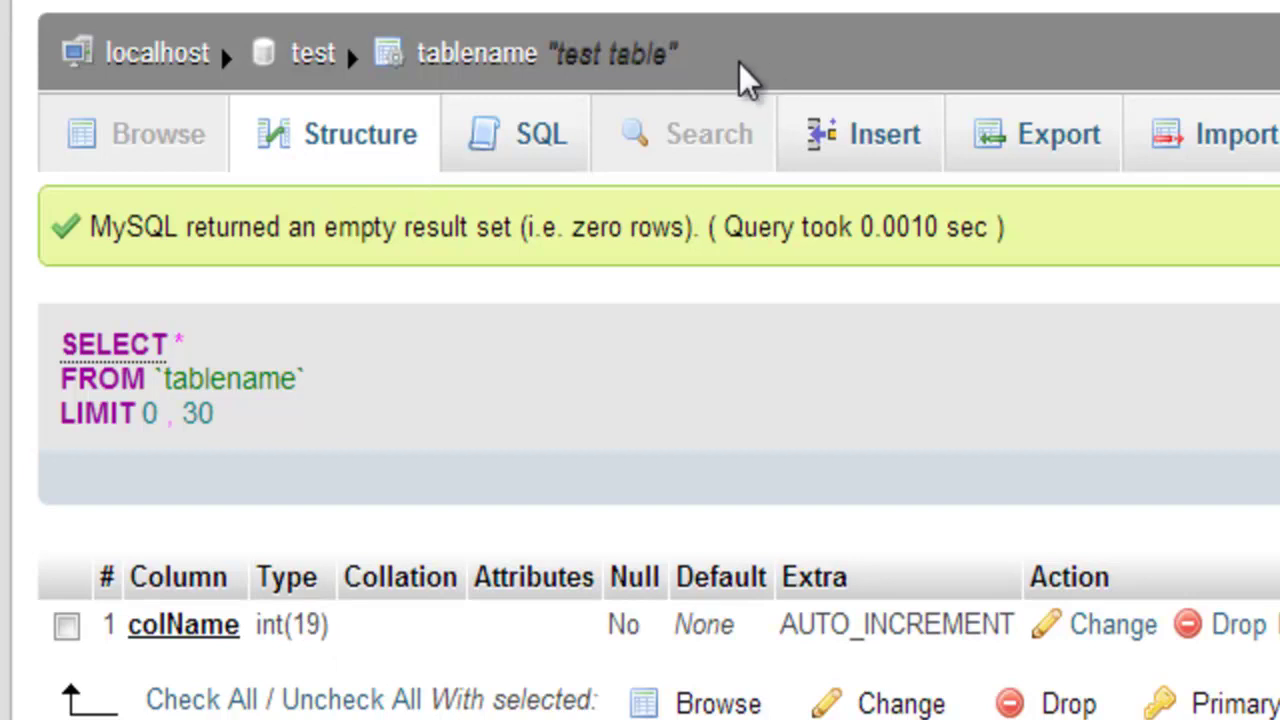
{"action": "left_click_drag", "start_coordinate": [553, 52], "coordinate": [680, 56]}
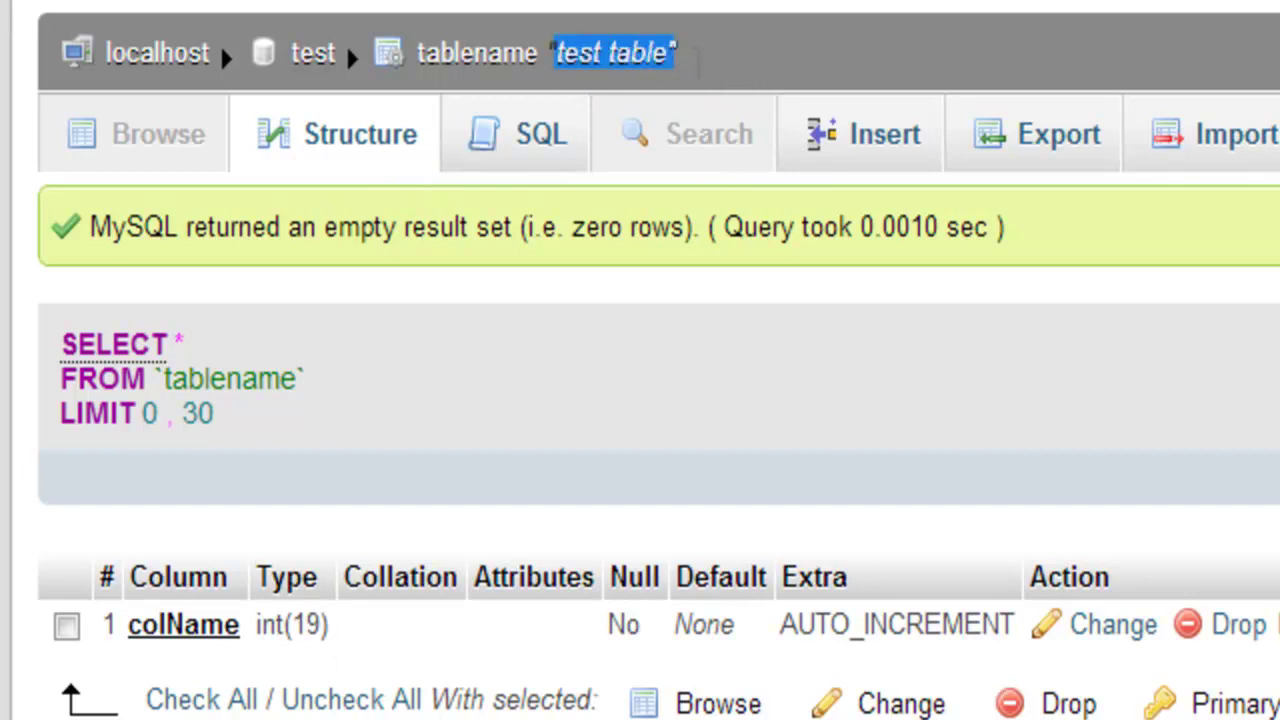
{"action": "left_click", "coordinate": [697, 82]}
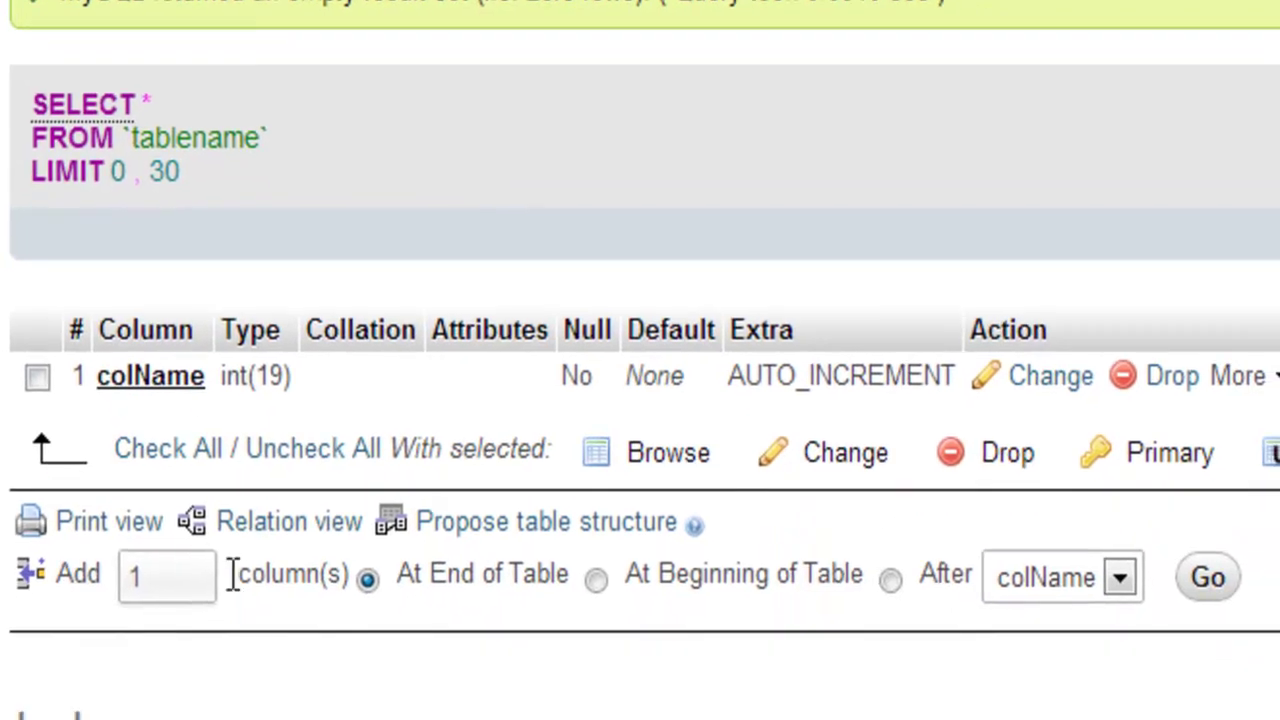
Set the number of columns to add to 1.
{"action": "left_click", "coordinate": [166, 571]}
{"action": "double_click", "coordinate": [136, 577]}
{"action": "left_click", "coordinate": [364, 588]}
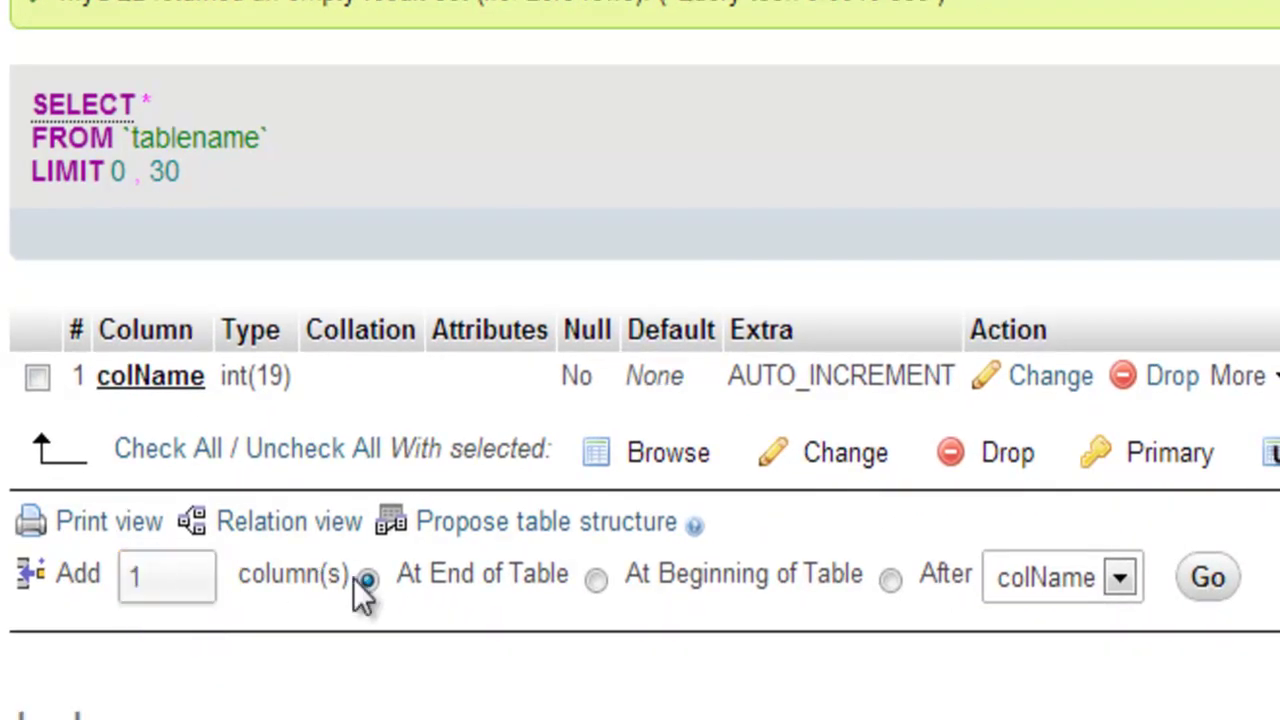
{"action": "double_click", "coordinate": [171, 579]}
{"action": "type", "text": "10"}
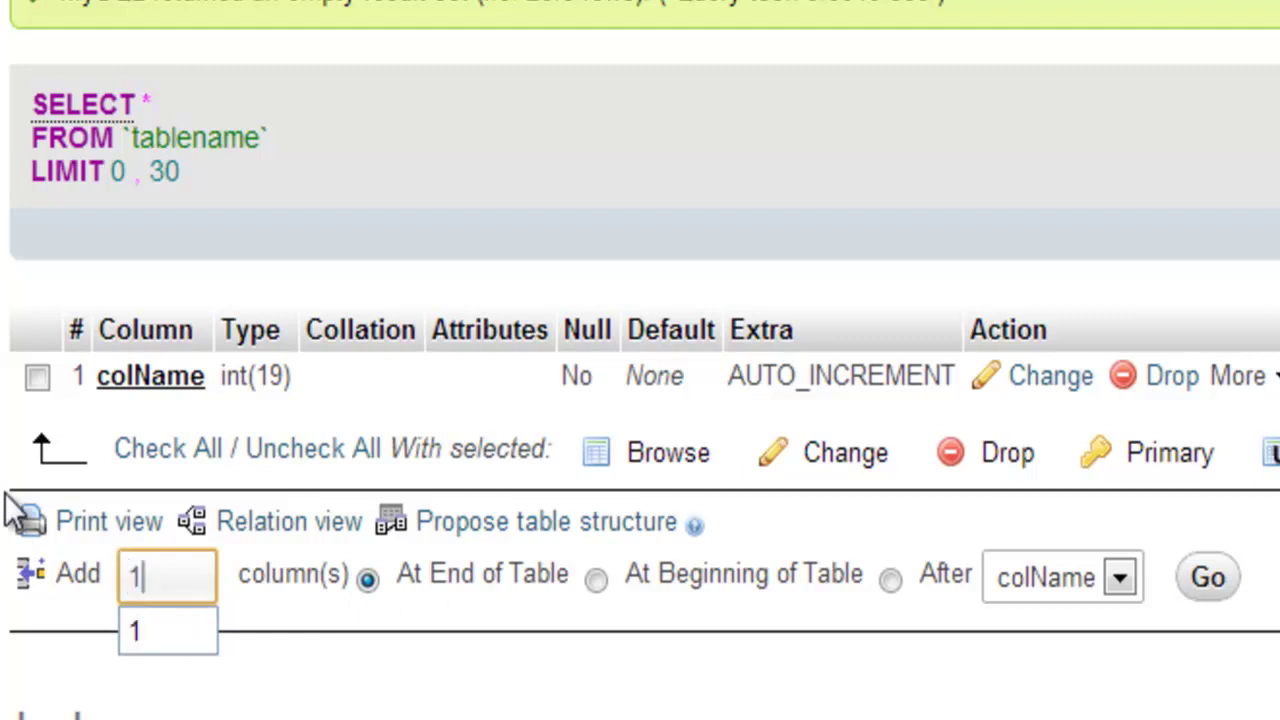
{"action": "key", "text": "BackSpace"}
{"action": "key", "text": "BackSpace"}
{"action": "type", "text": "1"}
{"action": "left_click", "coordinate": [457, 591]}
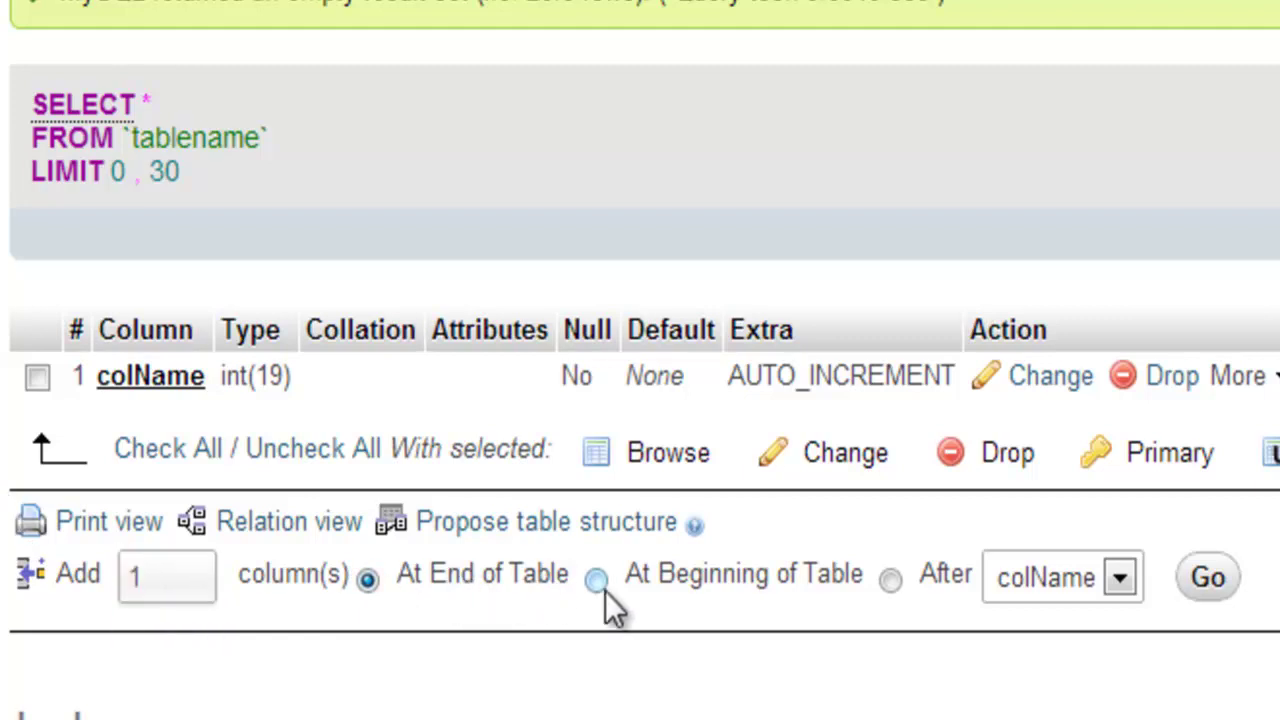
Place the new column at the beginning of the table and bring up its form.
{"action": "left_click", "coordinate": [1058, 582]}
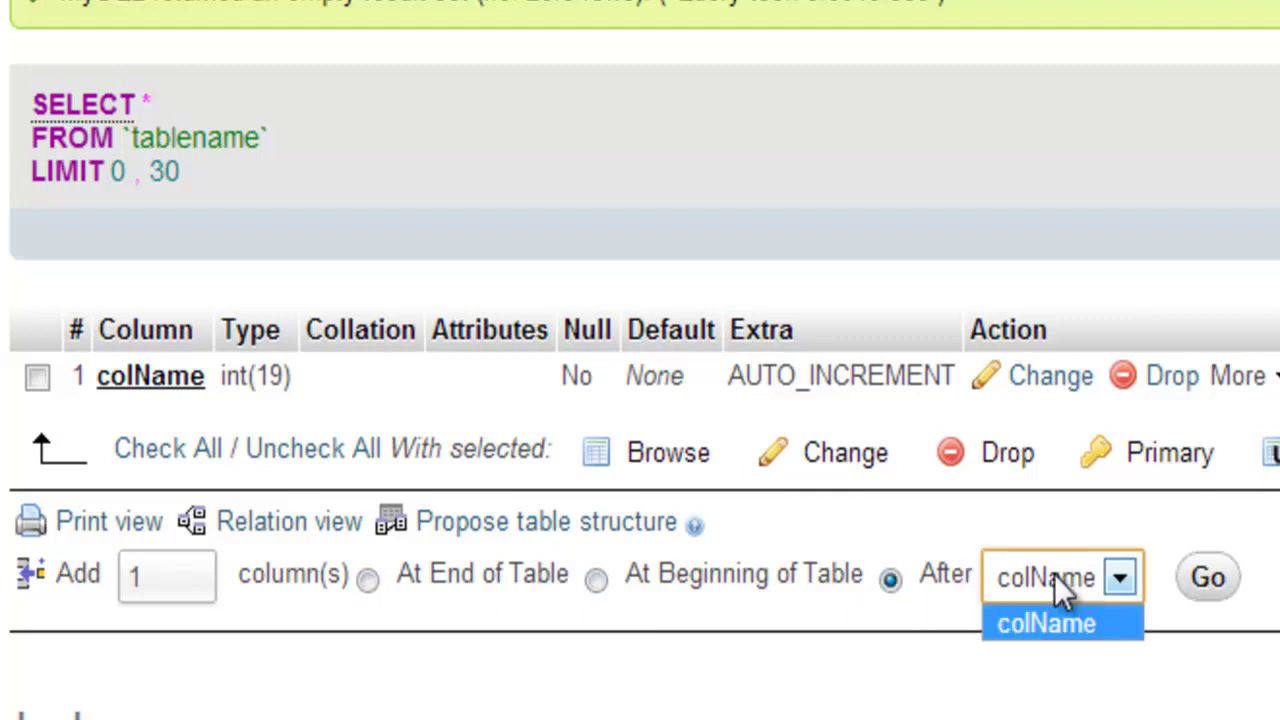
{"action": "left_click", "coordinate": [795, 660]}
{"action": "left_click", "coordinate": [372, 582]}
{"action": "key", "text": "Down"}
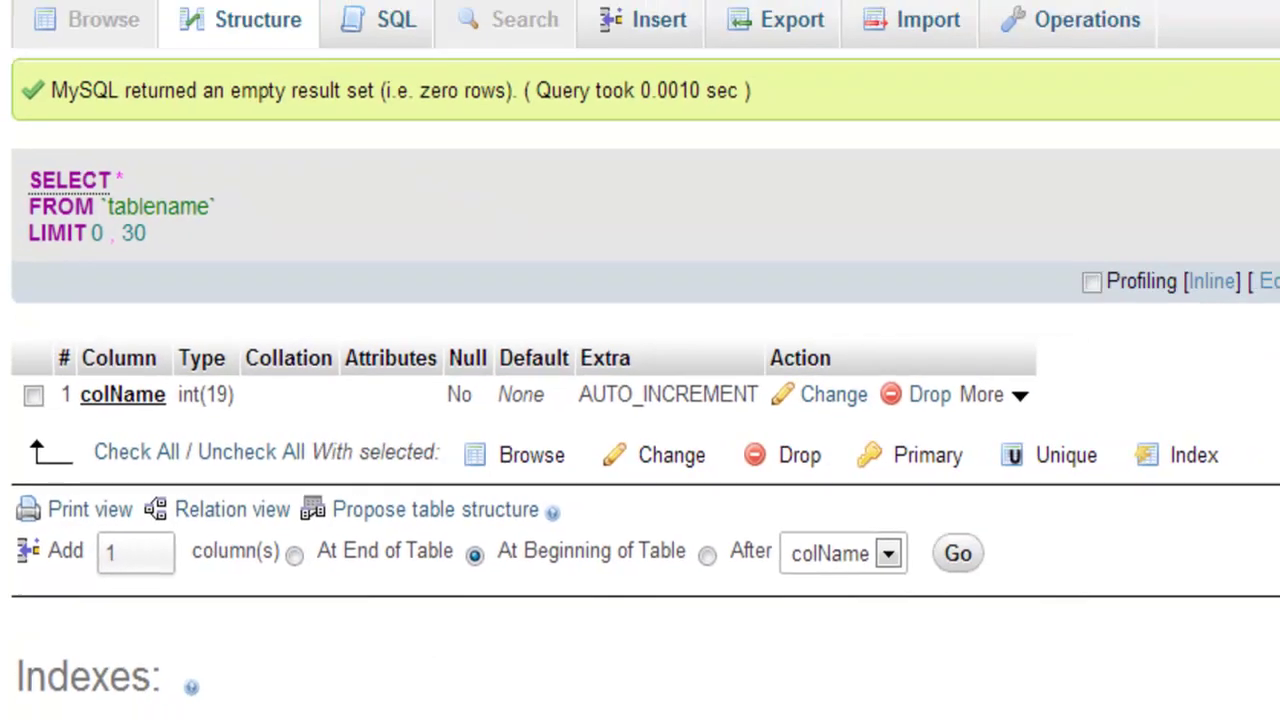
{"action": "key", "text": "Return"}
{"action": "left_click", "coordinate": [342, 134]}
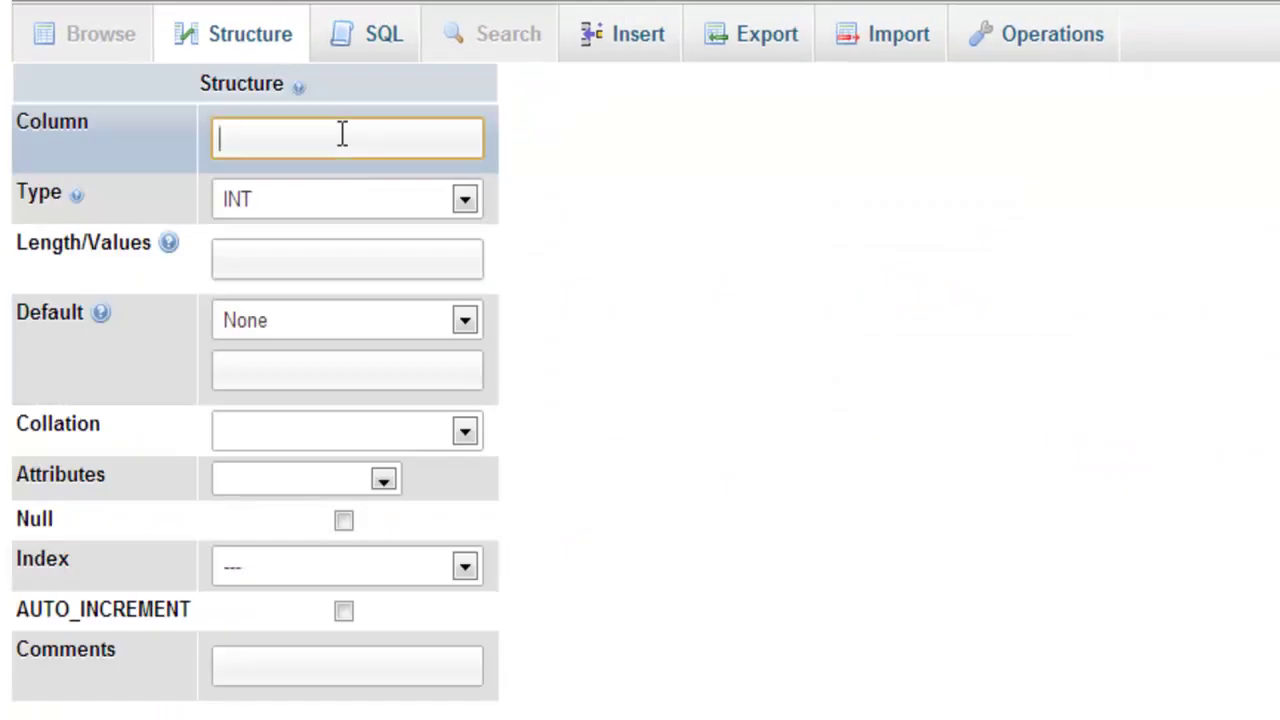
Name the column newCol with type VARCHAR and length 255.
{"action": "type", "text": "newCol"}
{"action": "key", "text": "Tab"}
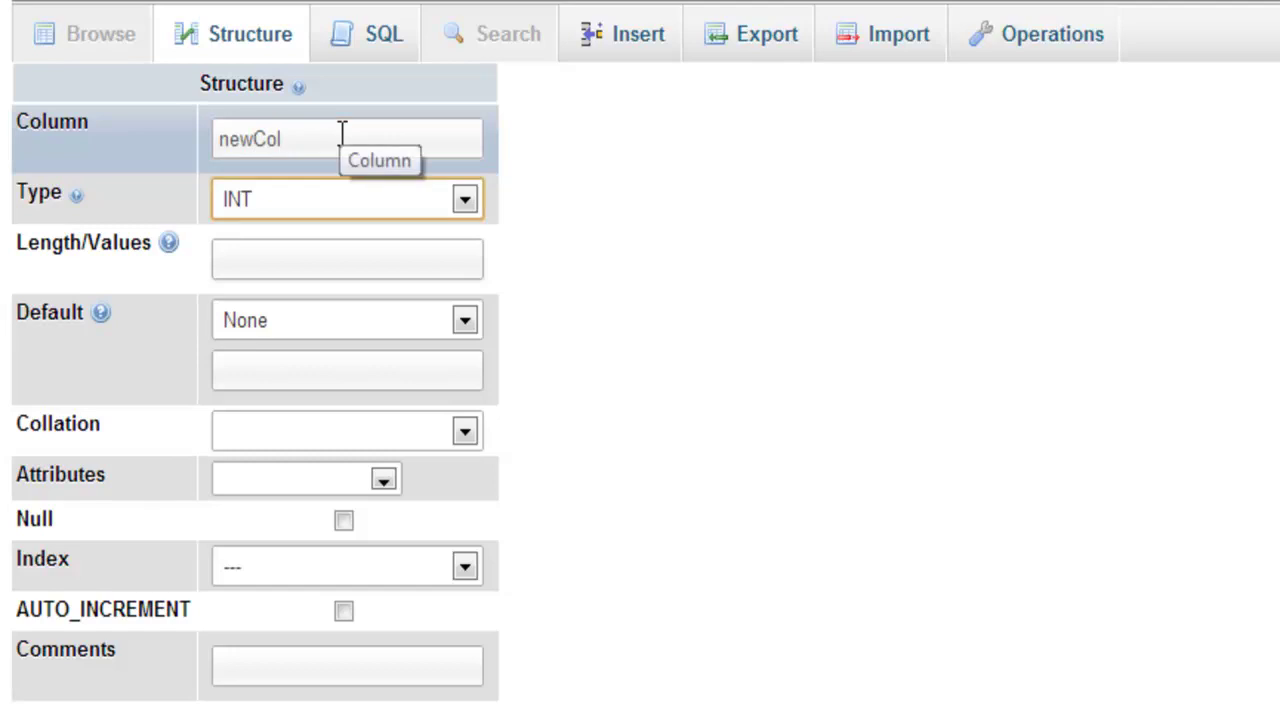
{"action": "key", "text": "Down"}
{"action": "left_click", "coordinate": [420, 250]}
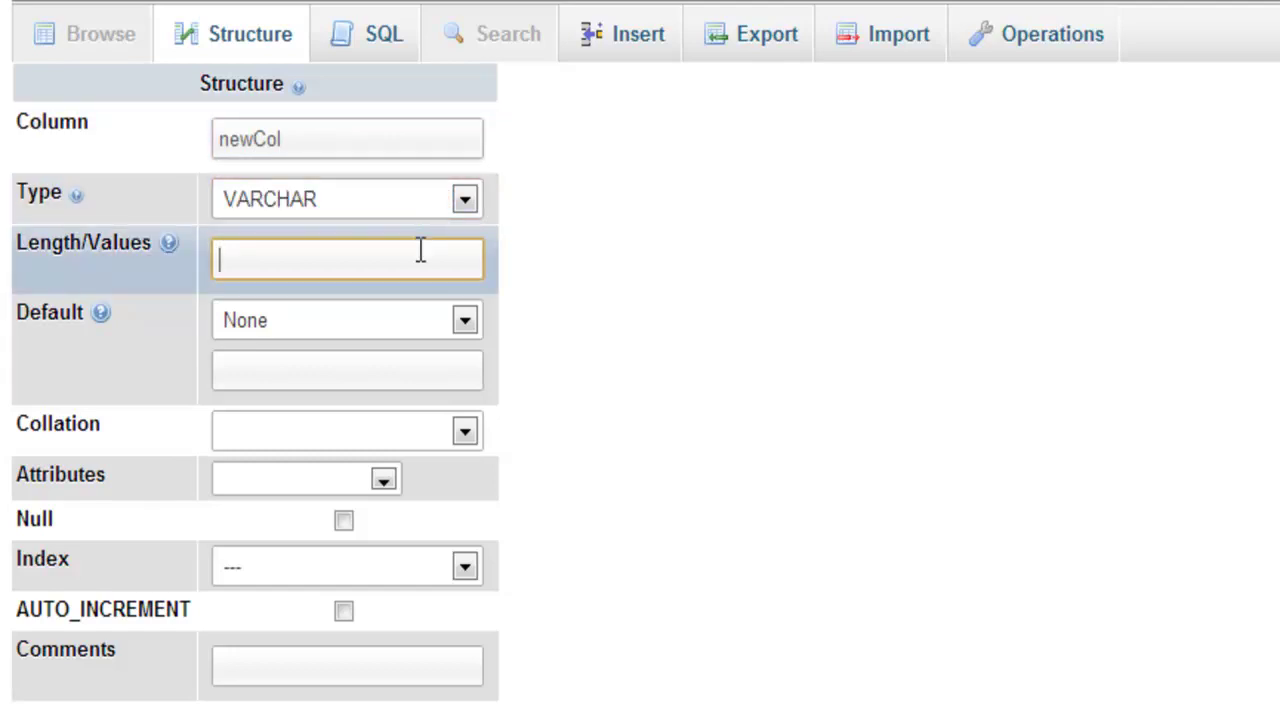
{"action": "type", "text": "255"}
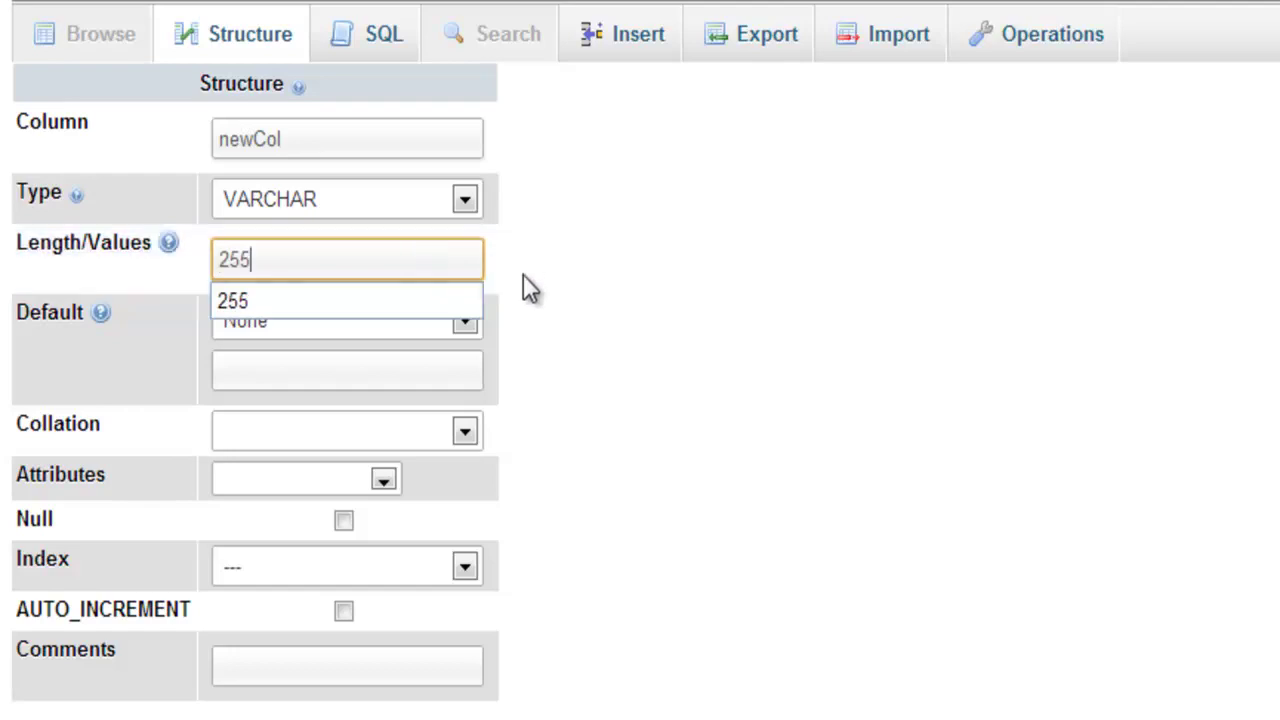
{"action": "left_click", "coordinate": [560, 317]}
Give newCol the custom default 'awesome' and allow NULL values.
{"action": "left_click", "coordinate": [358, 337]}
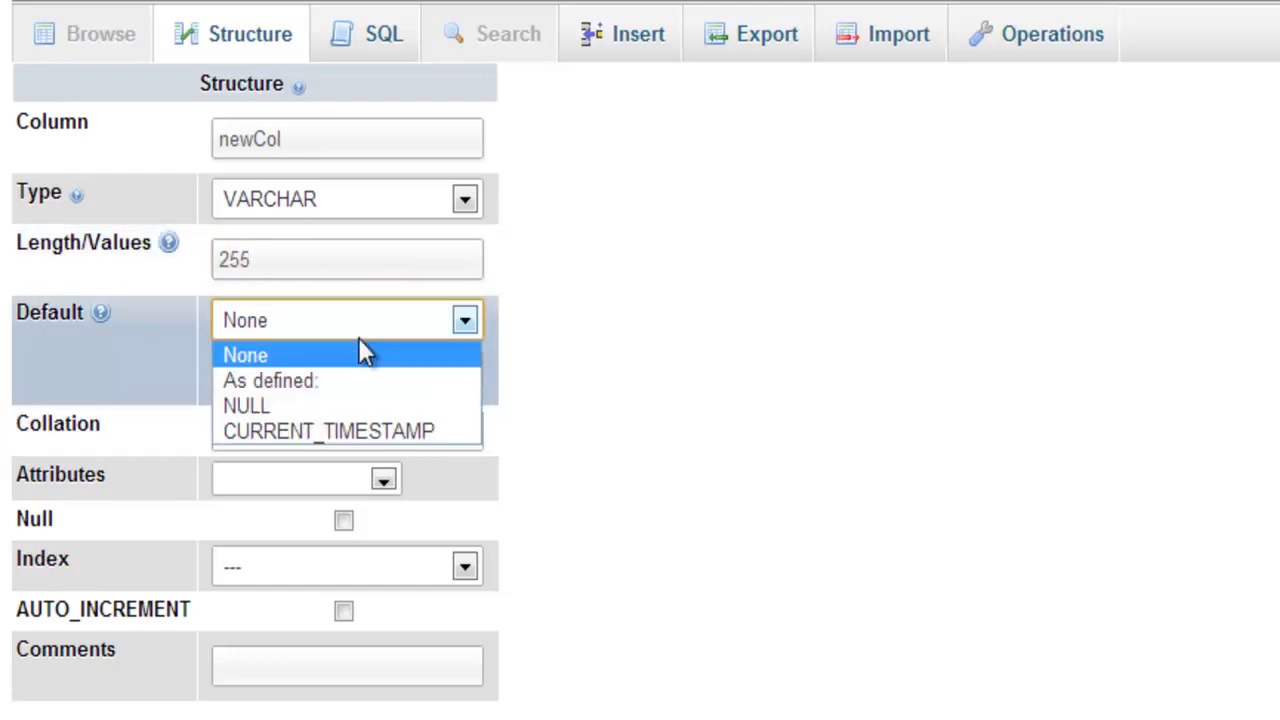
{"action": "left_click", "coordinate": [344, 378]}
{"action": "left_click", "coordinate": [334, 366]}
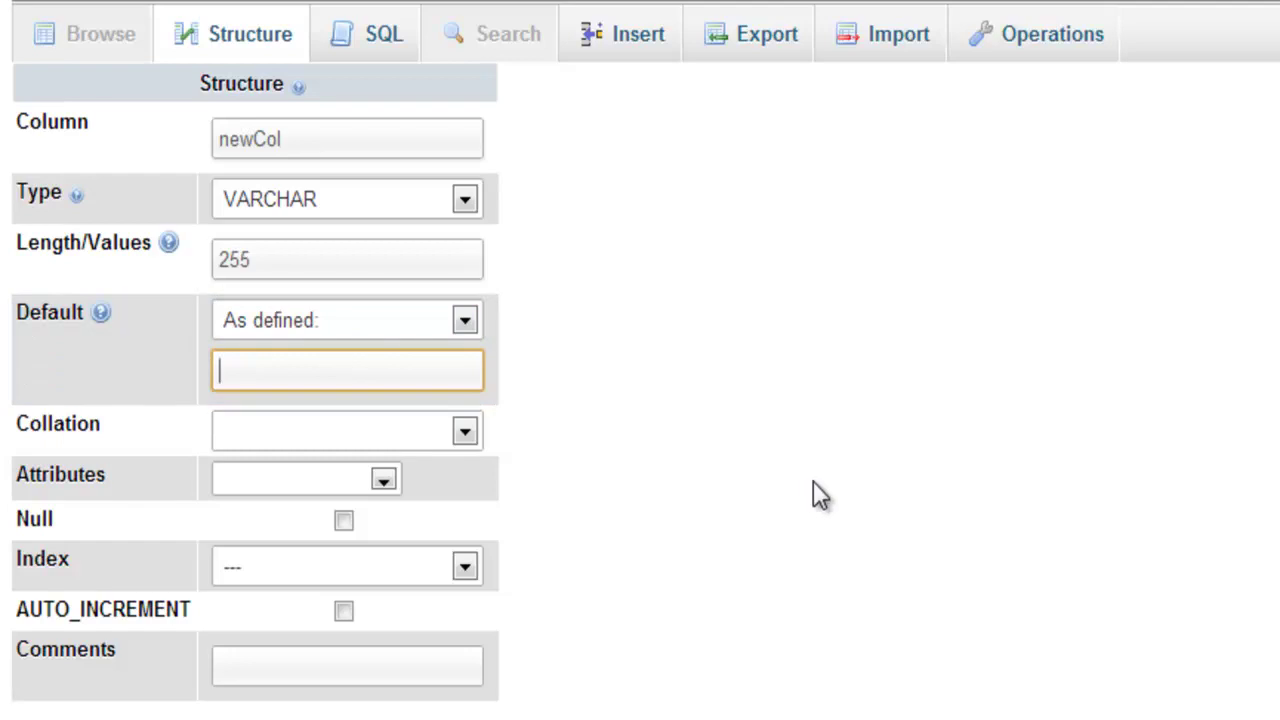
{"action": "type", "text": "awesome"}
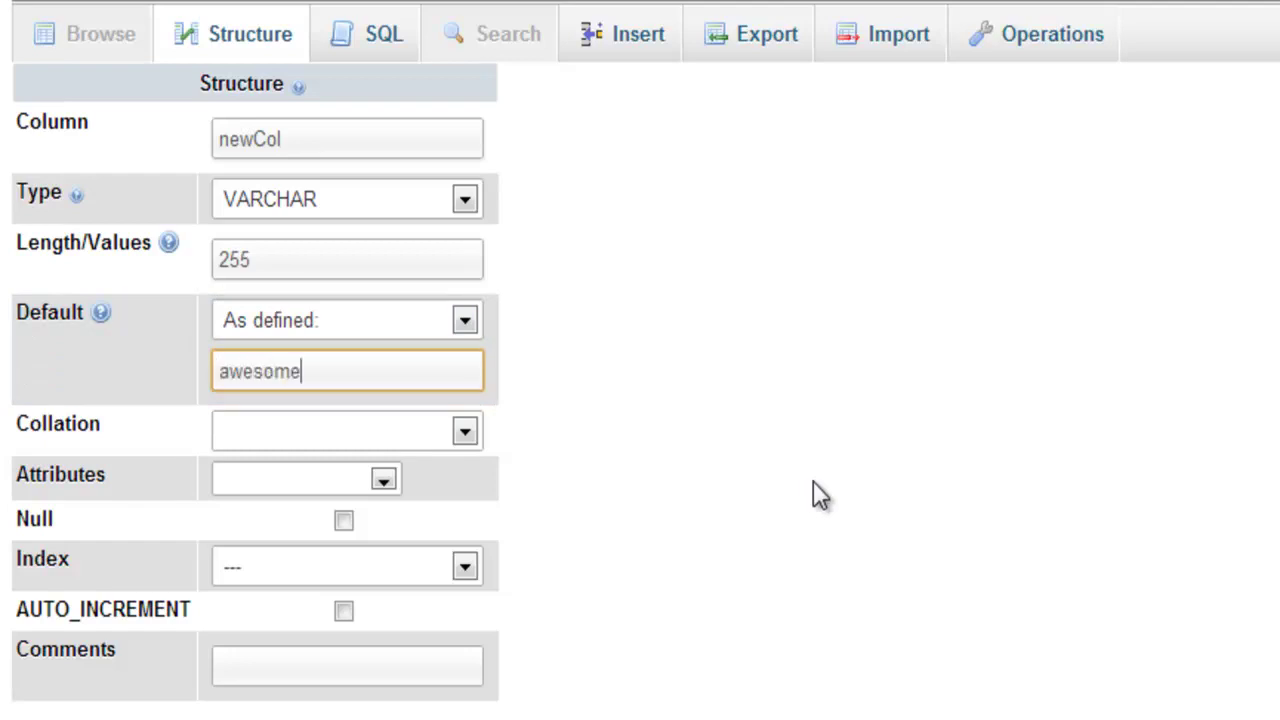
{"action": "left_click", "coordinate": [343, 520]}
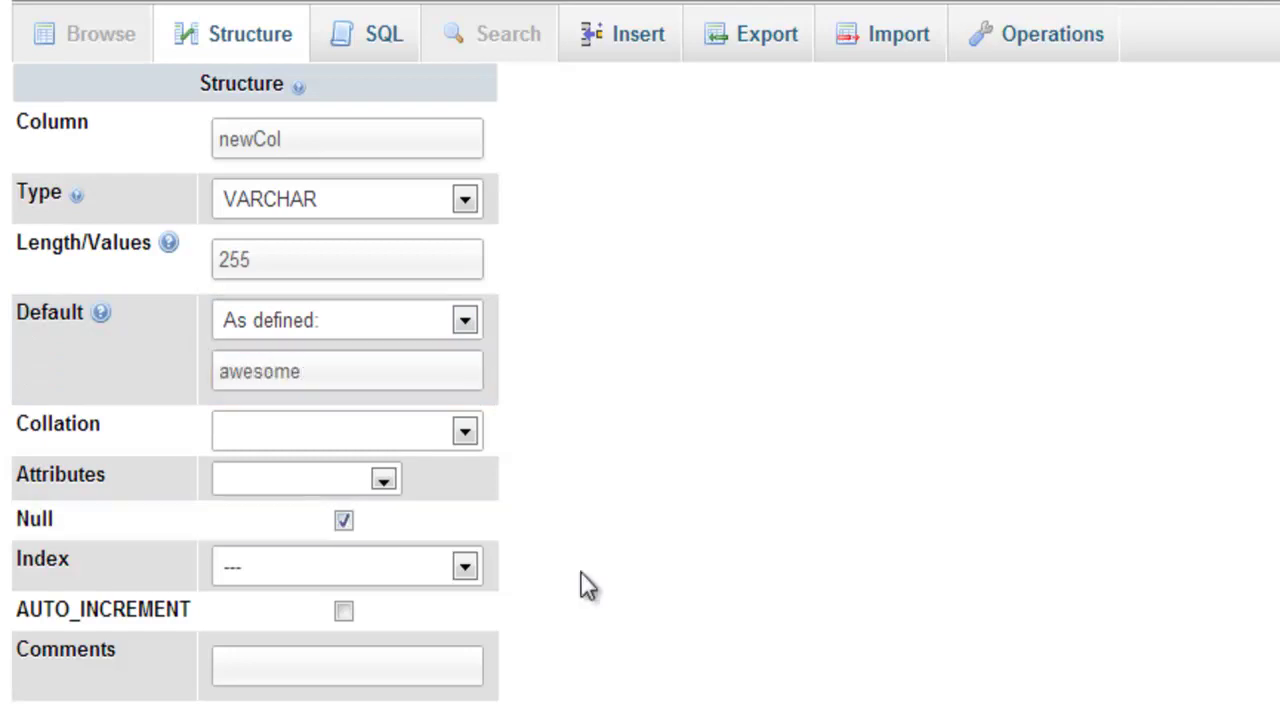
{"action": "left_click_drag", "start_coordinate": [343, 378], "coordinate": [204, 360]}
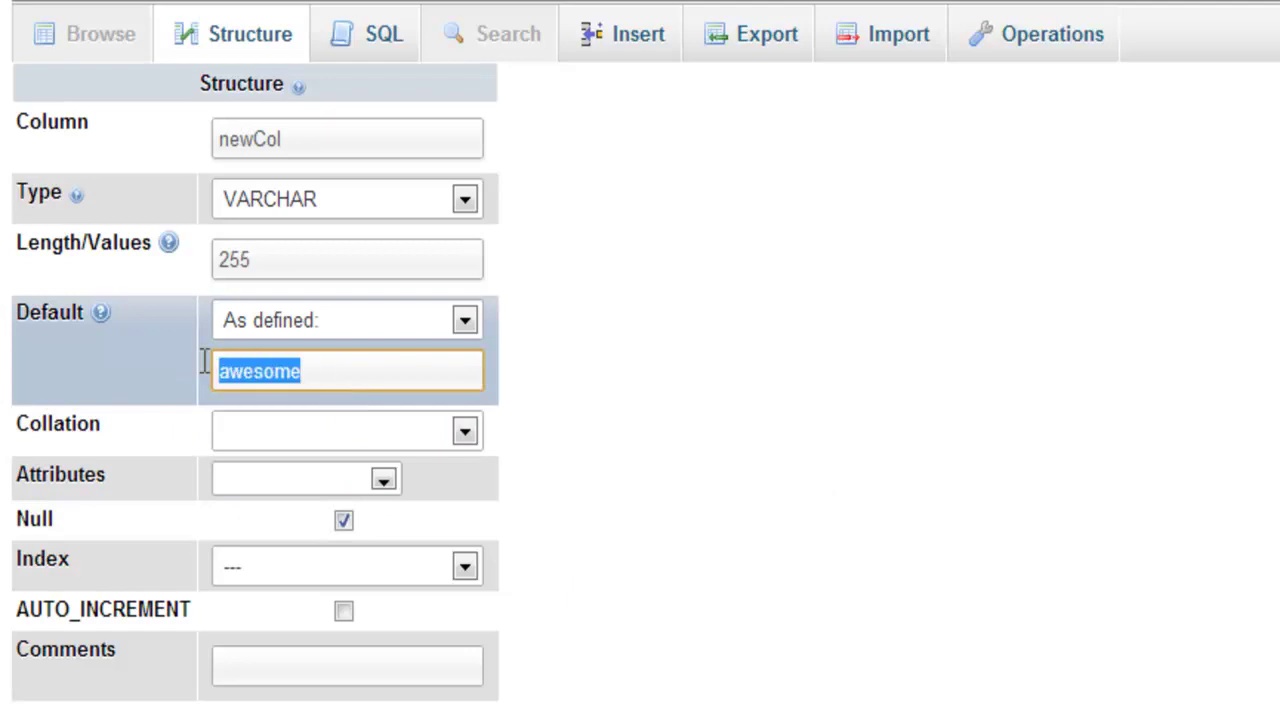
Leave newCol unindexed, add the comment 'row comment', and save the column.
{"action": "left_click", "coordinate": [397, 562]}
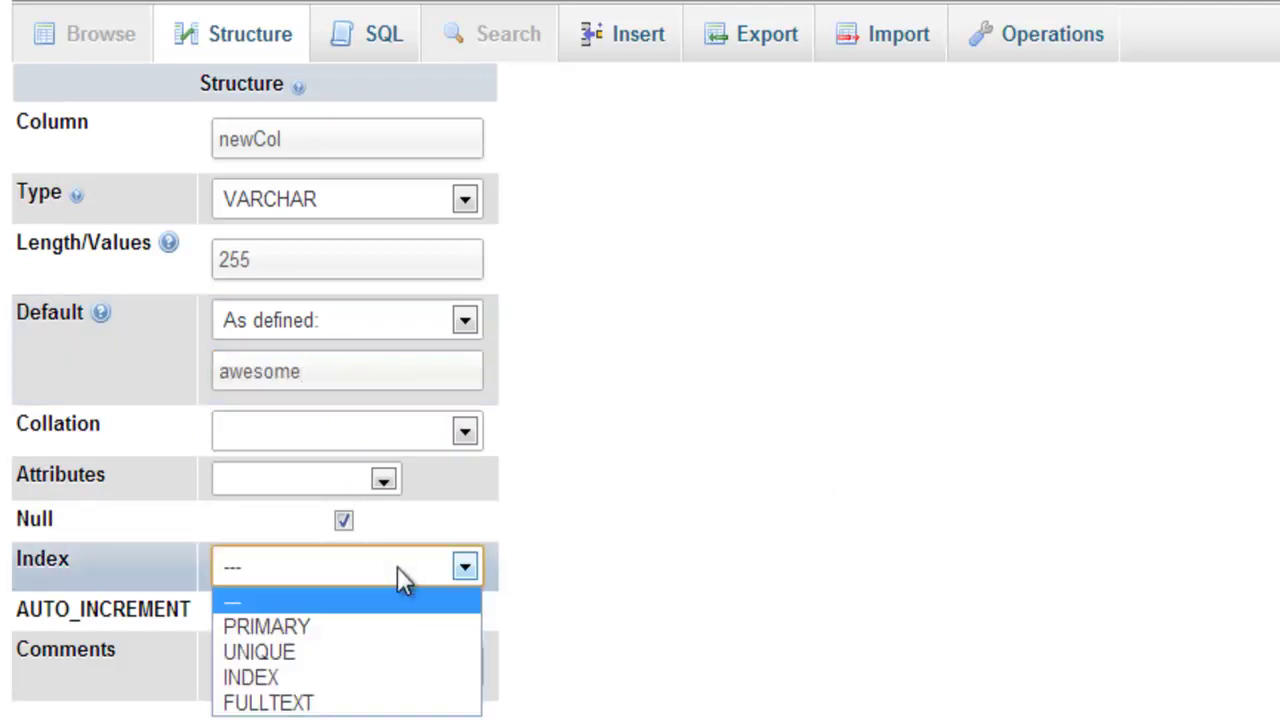
{"action": "left_click", "coordinate": [705, 624]}
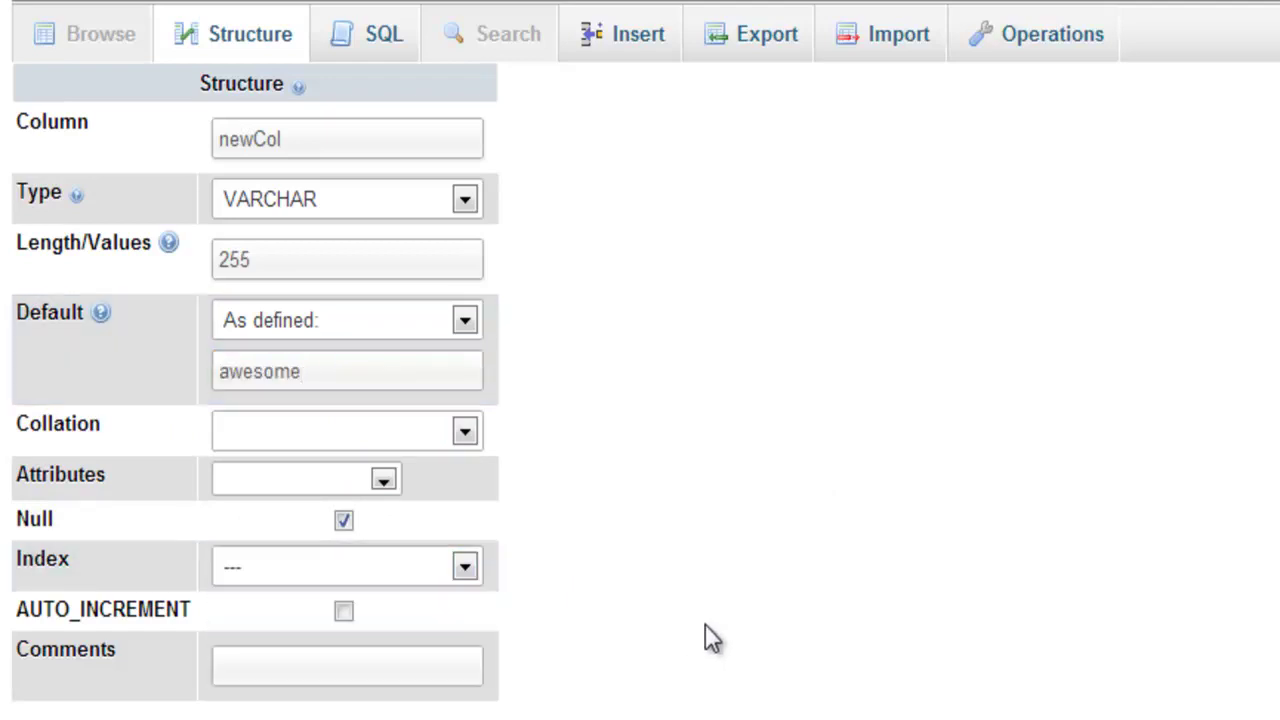
{"action": "left_click", "coordinate": [401, 671]}
{"action": "type", "text": "row comment"}
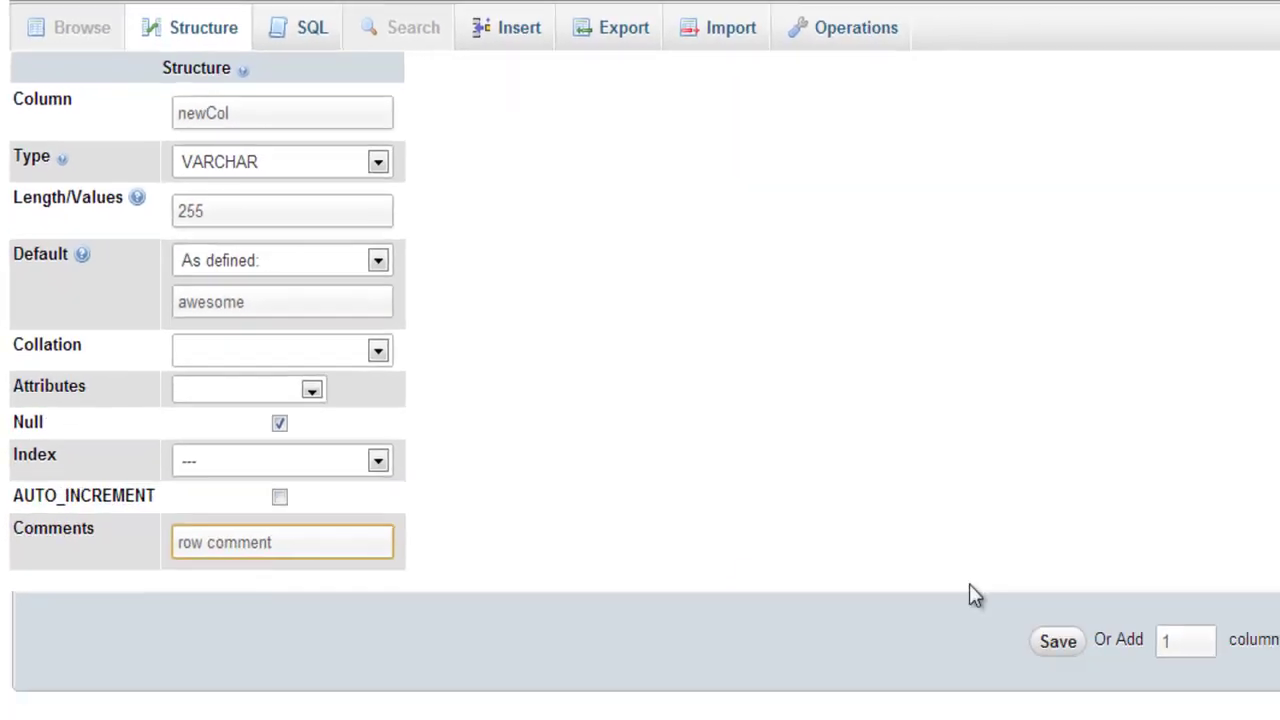
{"action": "left_click", "coordinate": [1058, 641]}
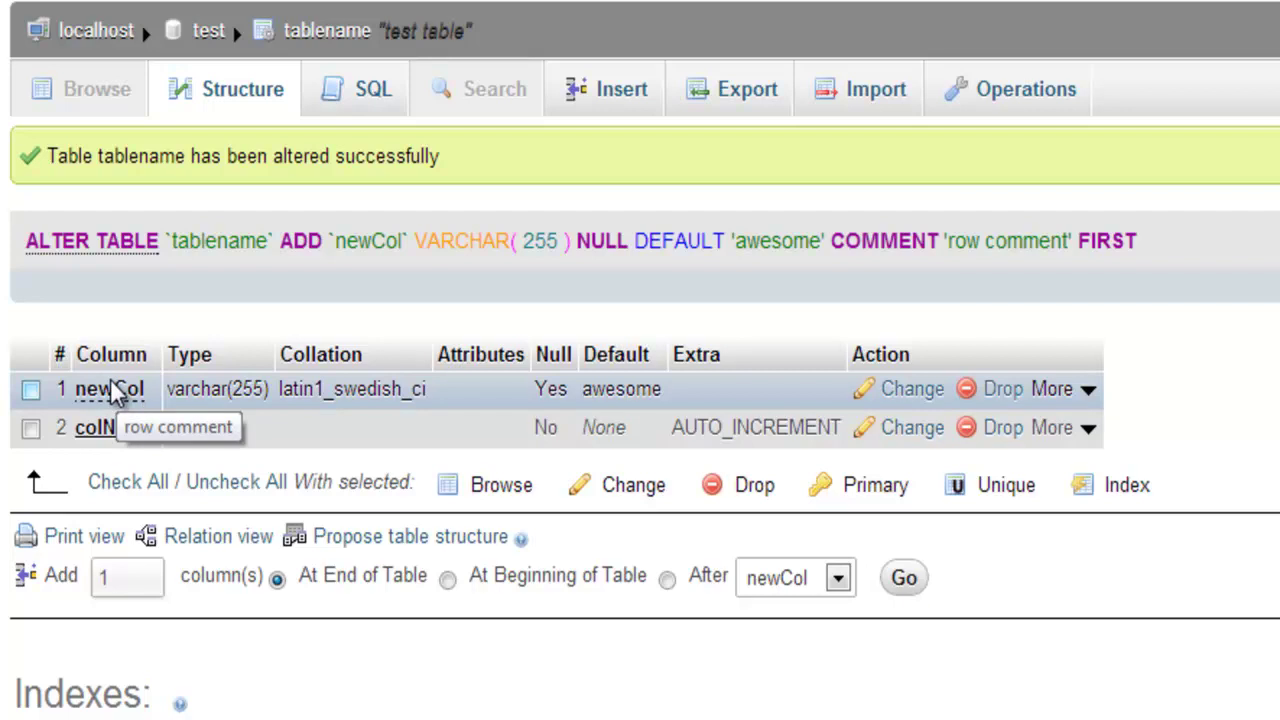
{"action": "left_click", "coordinate": [362, 92]}
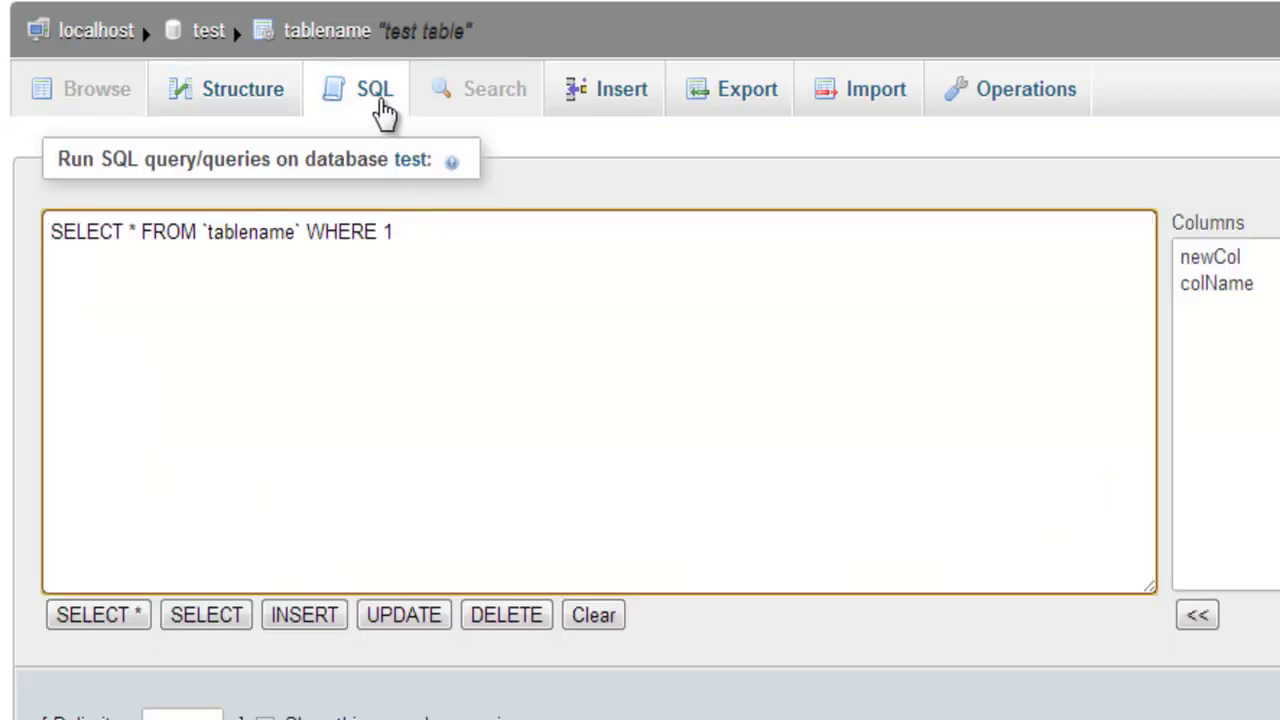
{"action": "key", "text": "ctrl+a"}
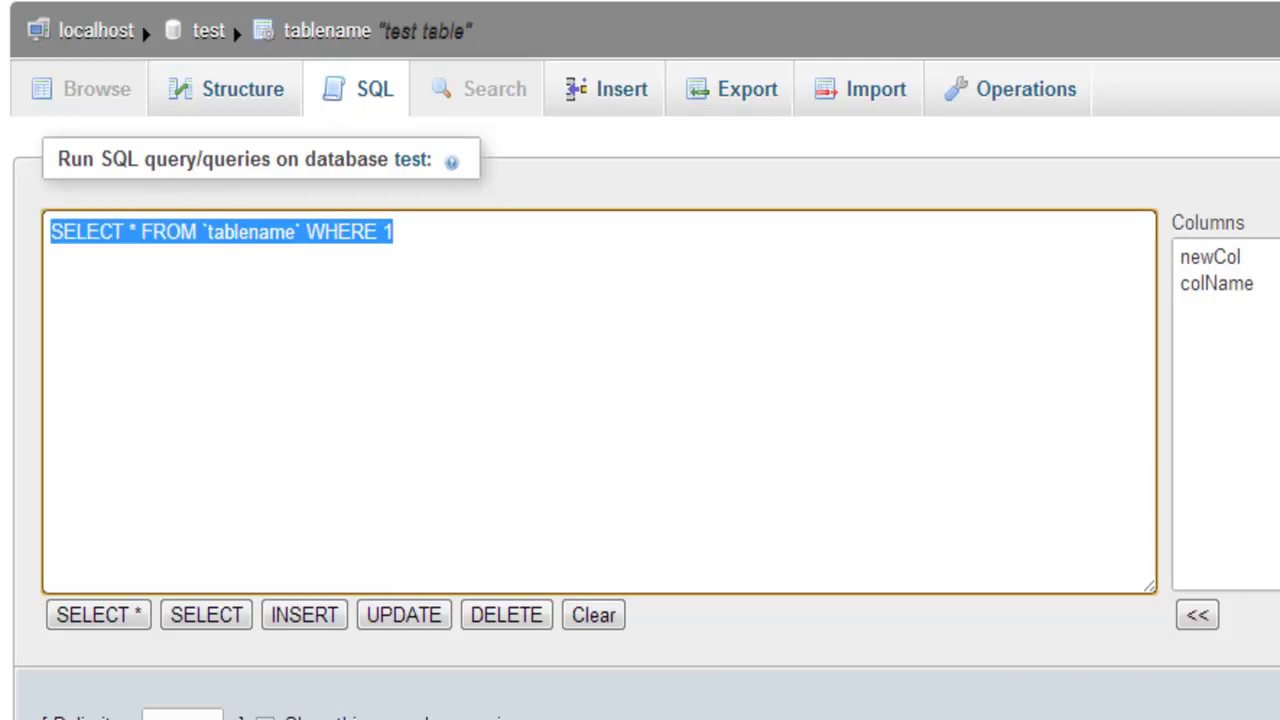
{"action": "left_click", "coordinate": [250, 231]}
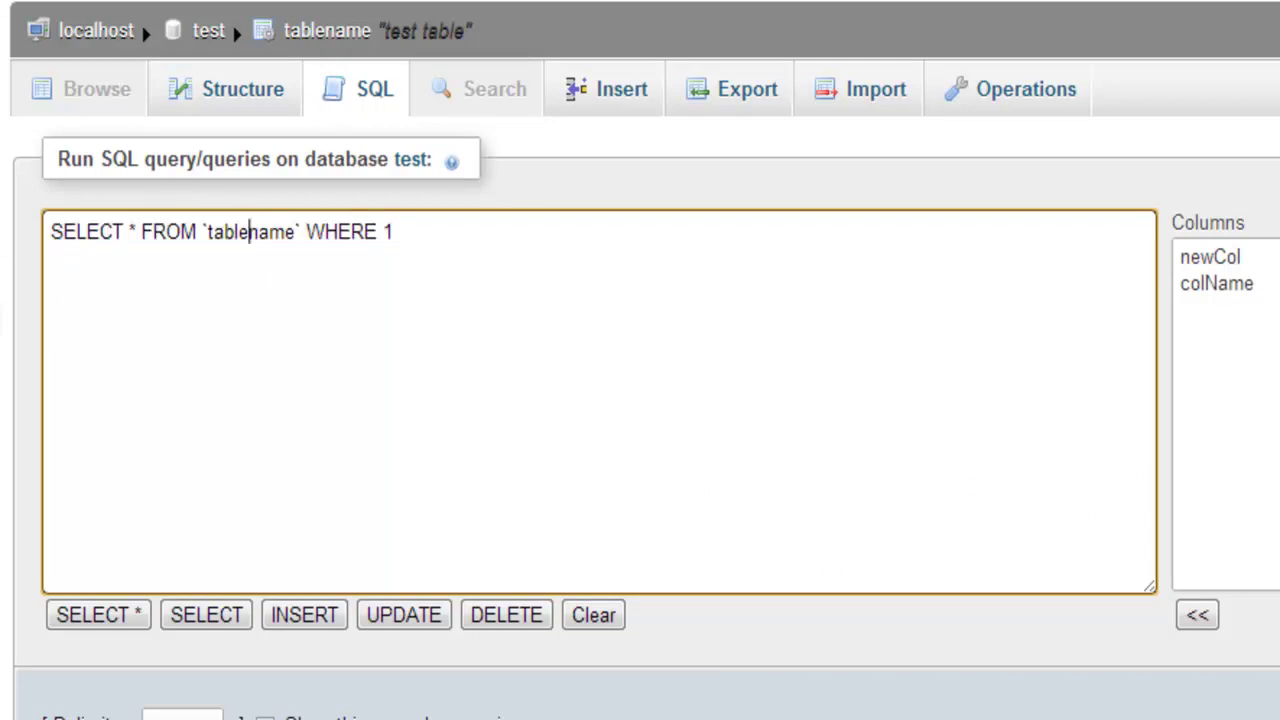
{"action": "double_click", "coordinate": [400, 230]}
{"action": "left_click", "coordinate": [629, 104]}
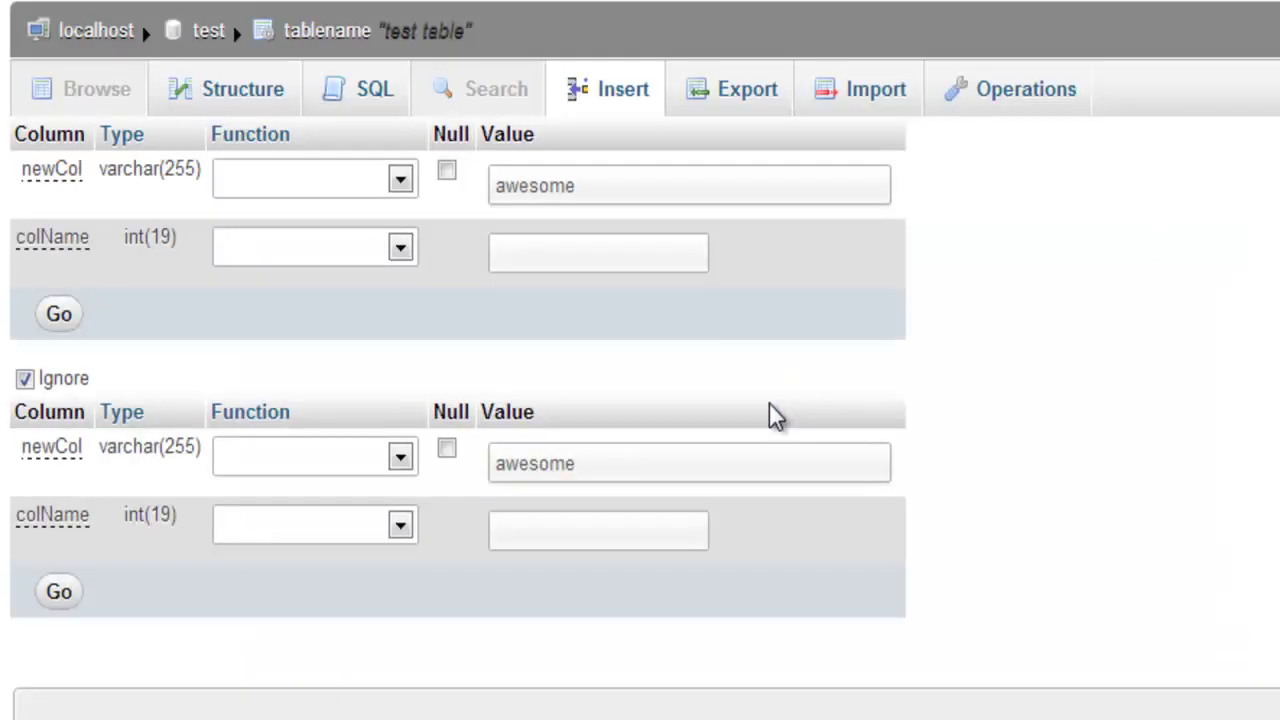
{"action": "left_click", "coordinate": [586, 246]}
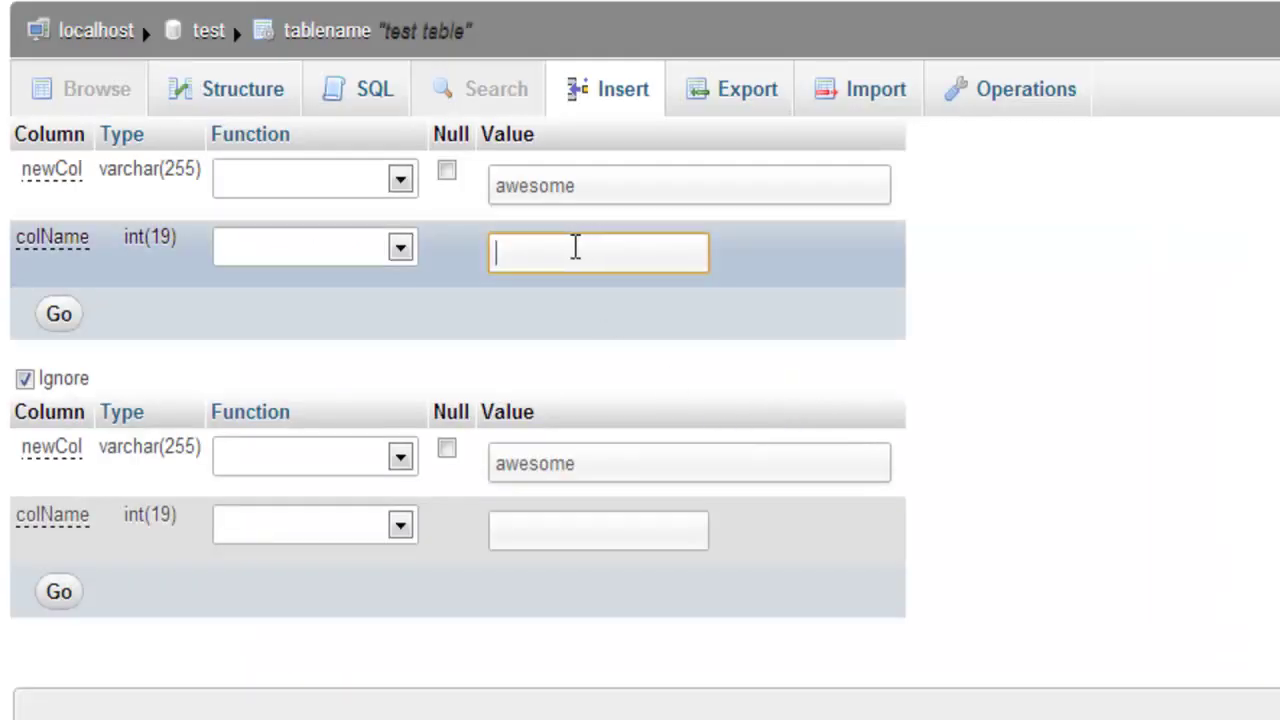
{"action": "left_click_drag", "start_coordinate": [606, 188], "coordinate": [457, 206]}
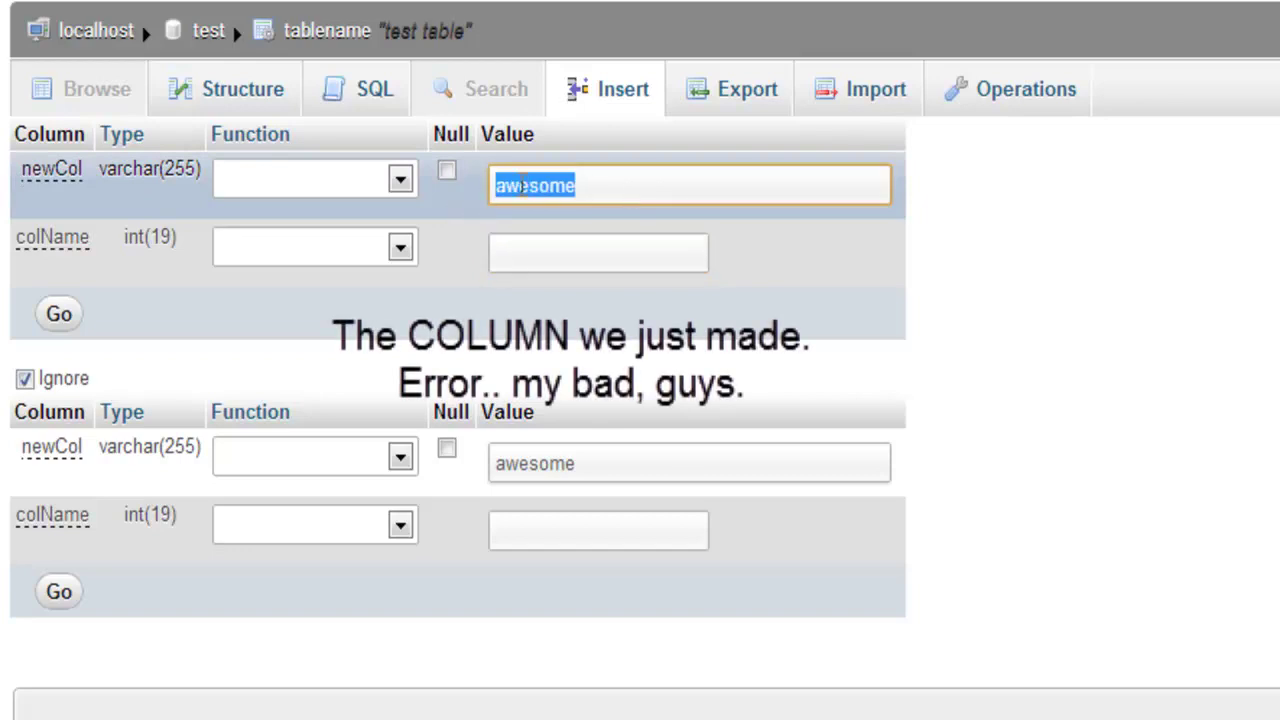
{"action": "left_click", "coordinate": [535, 185]}
{"action": "left_click_drag", "start_coordinate": [569, 189], "coordinate": [480, 183]}
{"action": "left_click", "coordinate": [517, 238]}
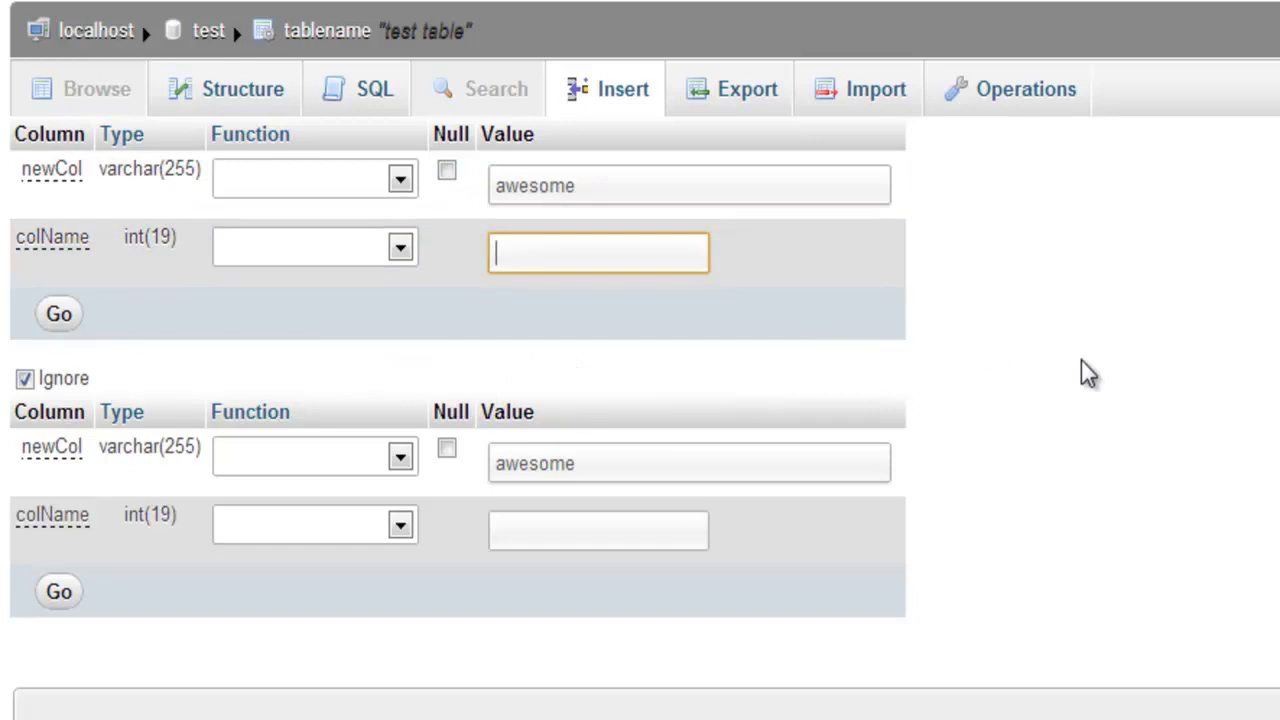
{"action": "left_click_drag", "start_coordinate": [158, 238], "coordinate": [171, 233]}
{"action": "left_click", "coordinate": [523, 260]}
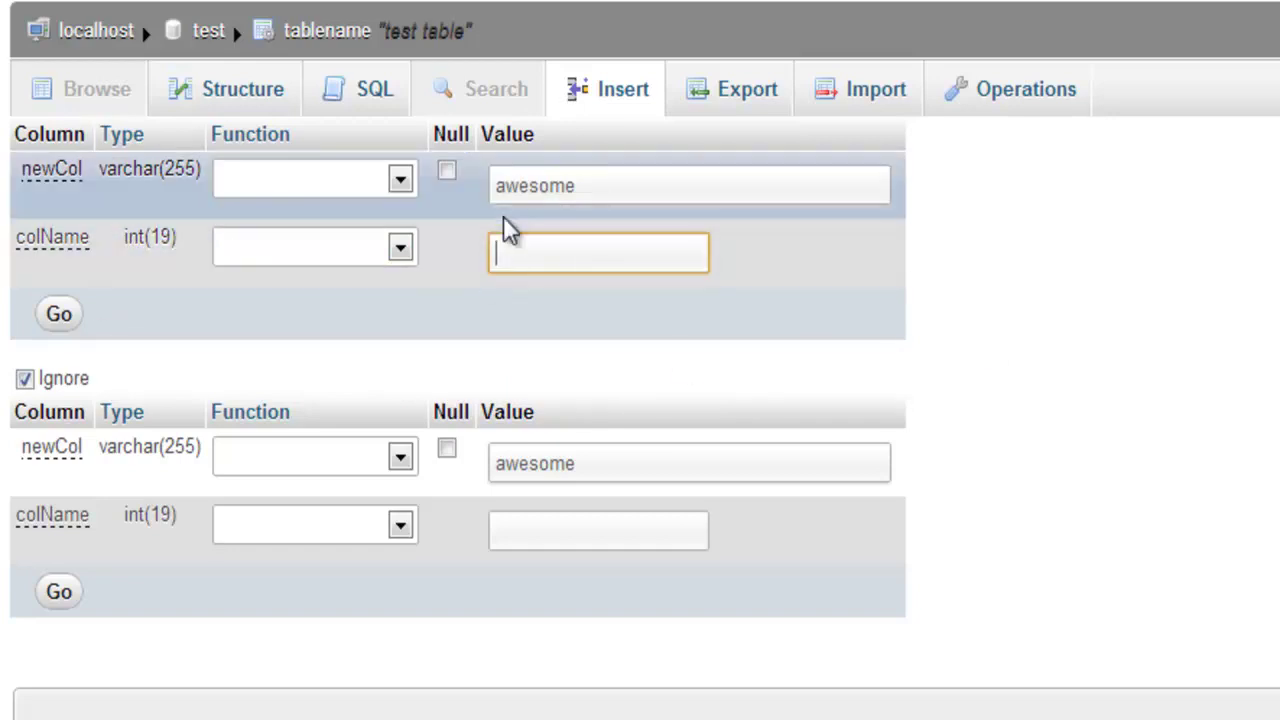
{"action": "type", "text": "10010100101"}
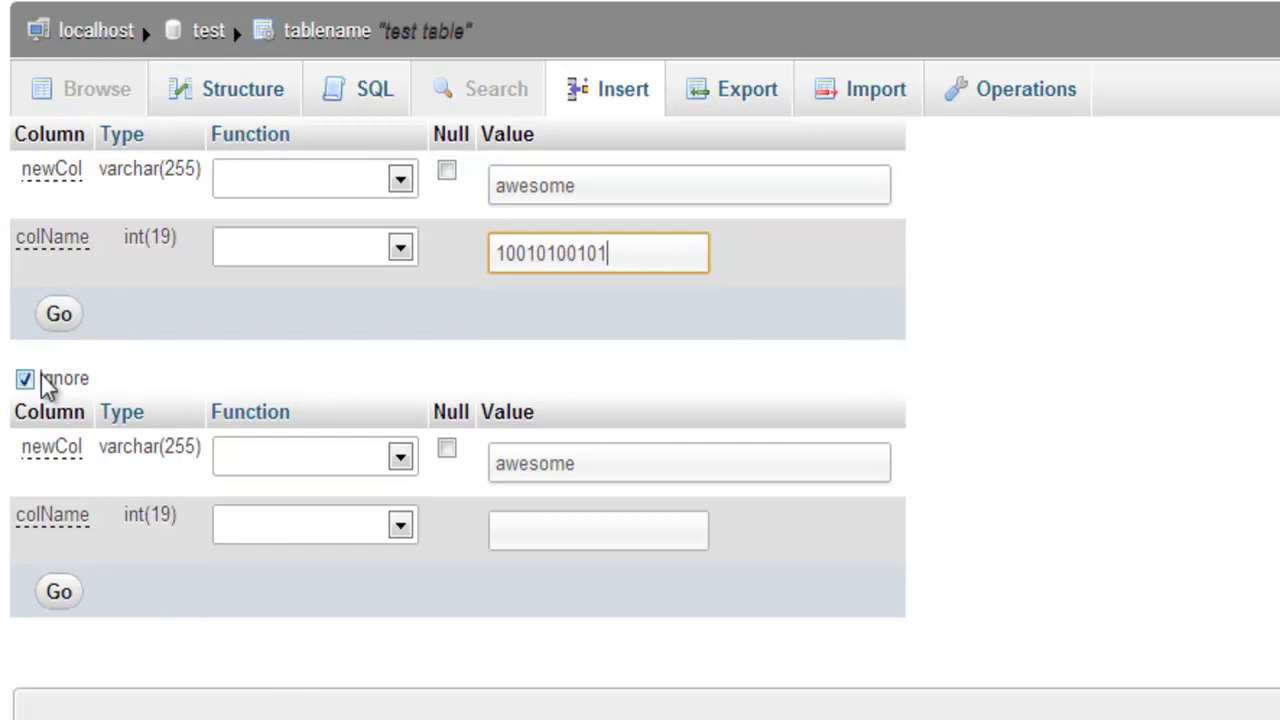
{"action": "left_click", "coordinate": [57, 318]}
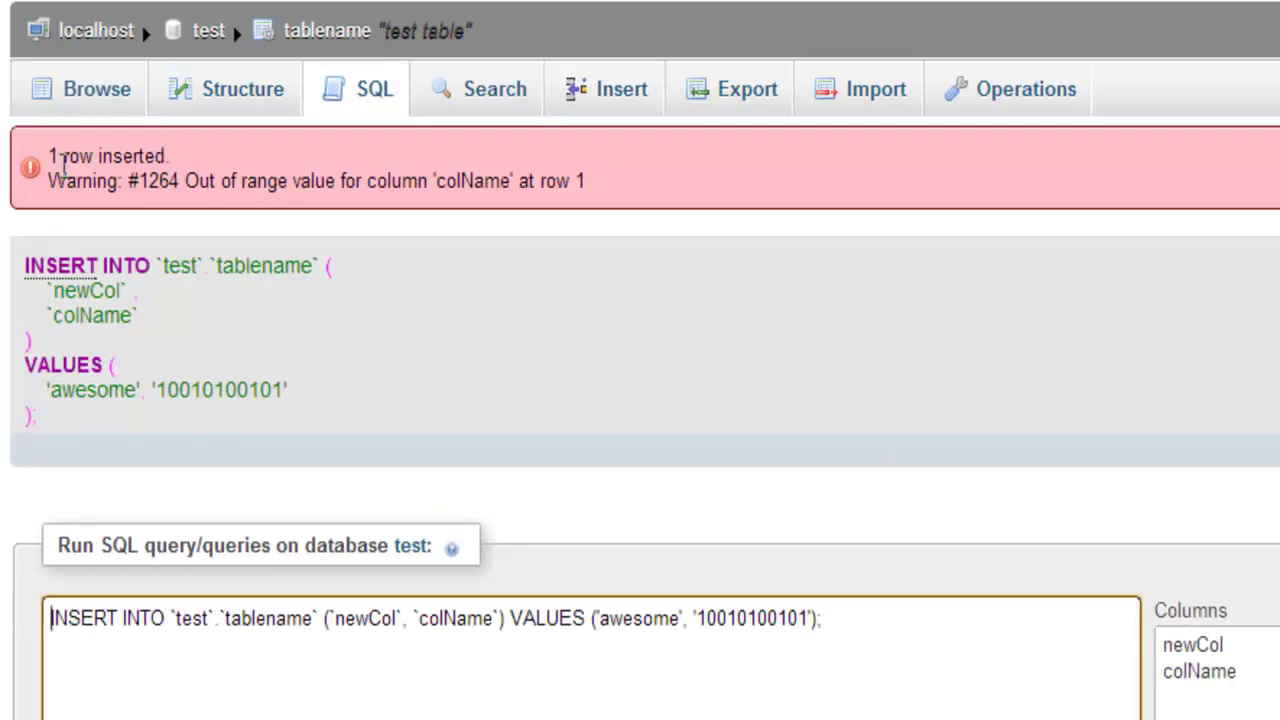
{"action": "left_click_drag", "start_coordinate": [48, 157], "coordinate": [174, 181]}
{"action": "left_click", "coordinate": [80, 190]}
{"action": "left_click", "coordinate": [213, 188]}
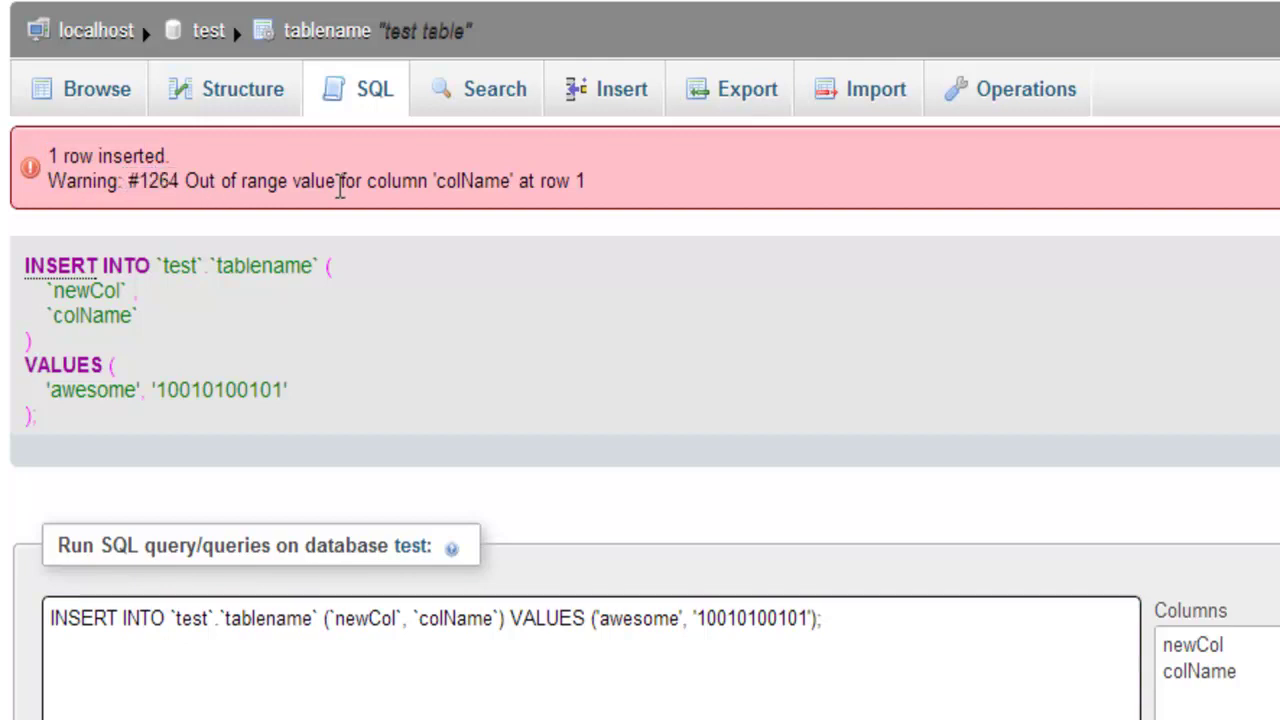
{"action": "double_click", "coordinate": [471, 180]}
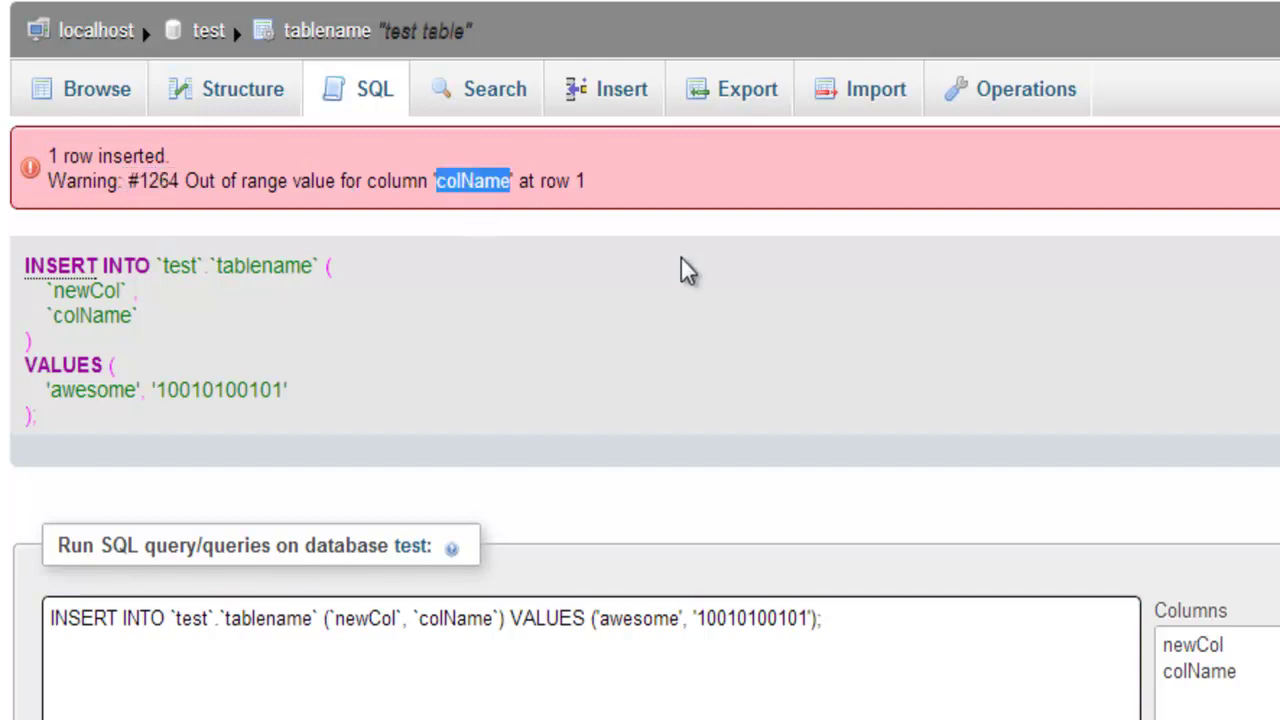
{"action": "left_click", "coordinate": [590, 191]}
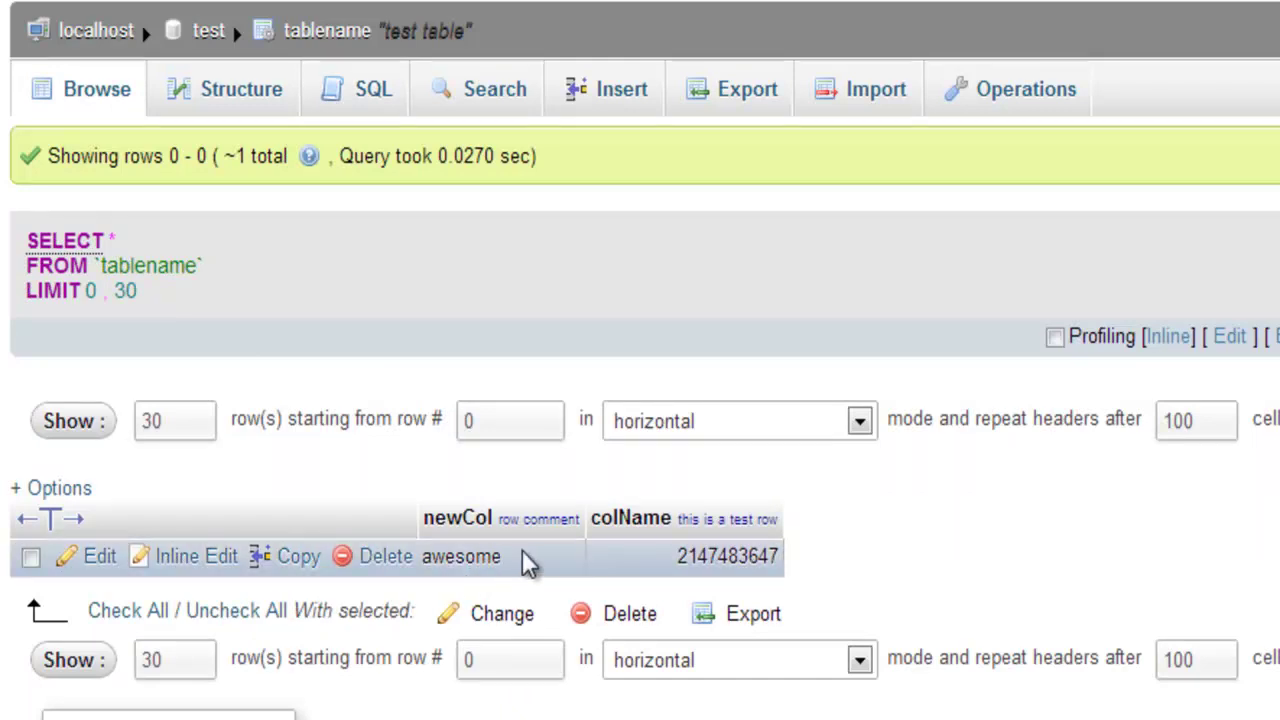
{"action": "left_click_drag", "start_coordinate": [677, 556], "coordinate": [797, 572]}
{"action": "left_click_drag", "start_coordinate": [677, 553], "coordinate": [776, 553]}
{"action": "left_click", "coordinate": [776, 553]}
{"action": "left_click_drag", "start_coordinate": [679, 556], "coordinate": [783, 553]}
{"action": "left_click", "coordinate": [783, 556]}
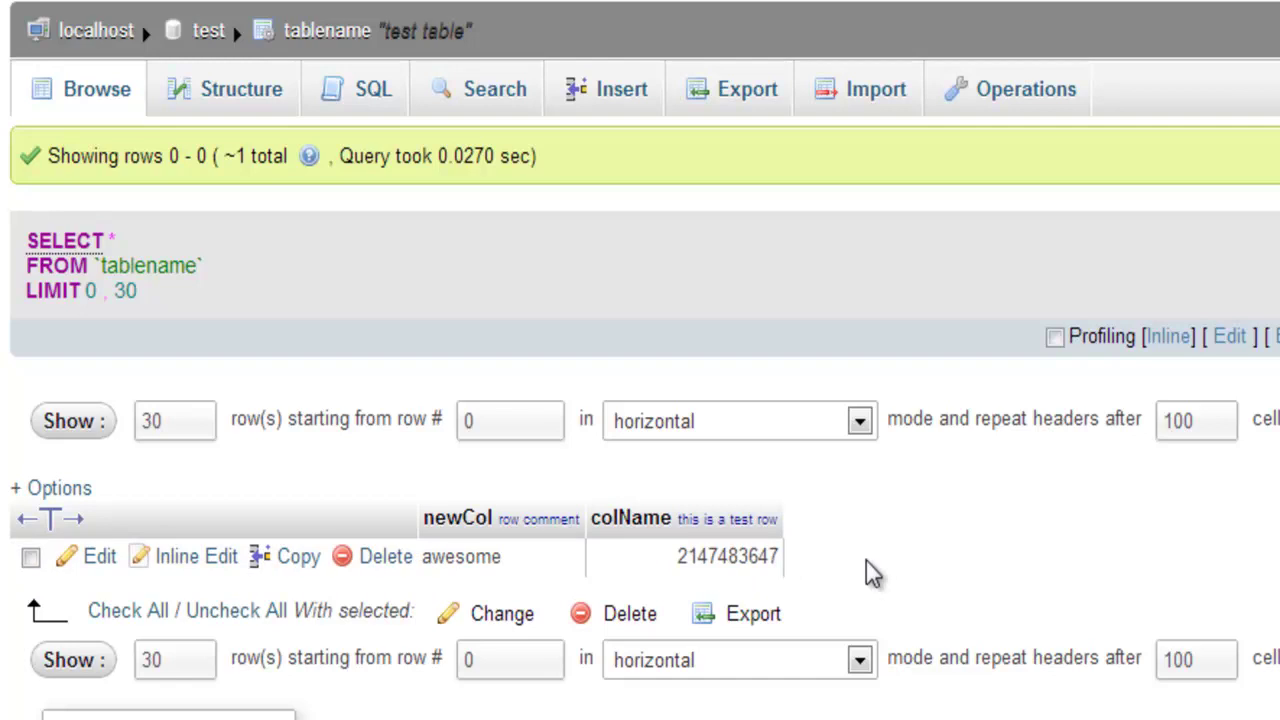
{"action": "left_click_drag", "start_coordinate": [520, 558], "coordinate": [428, 564]}
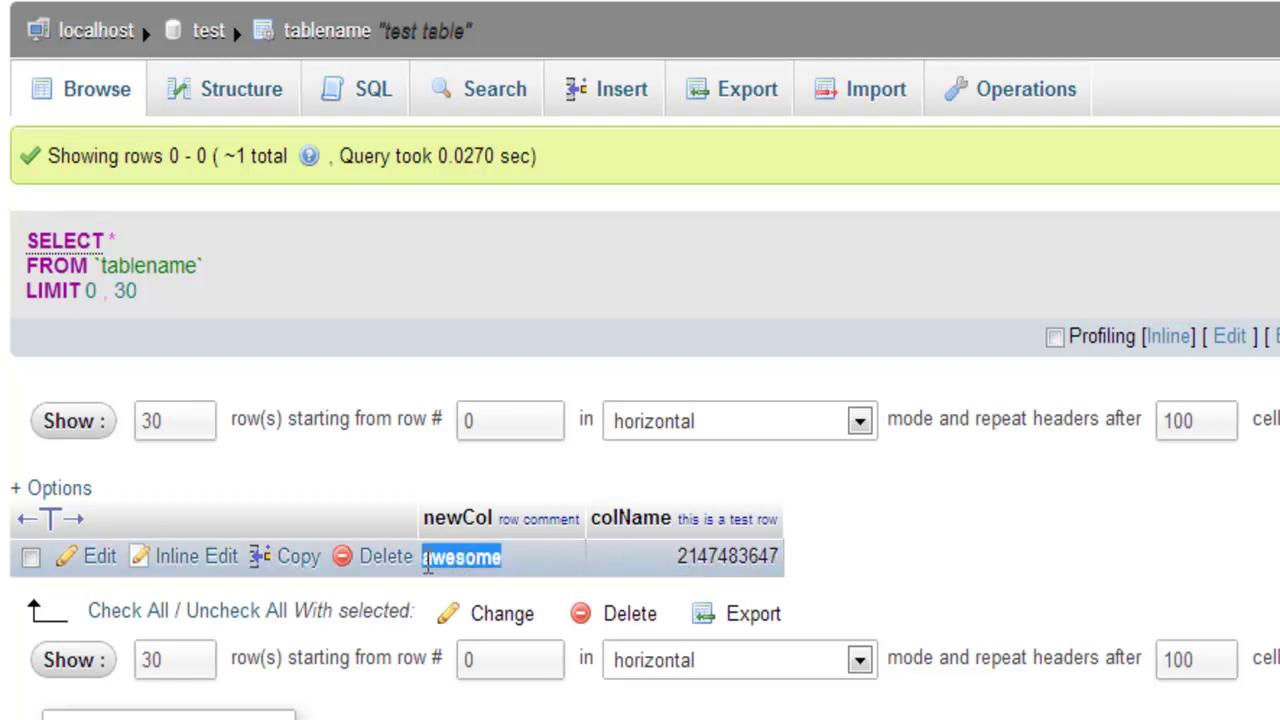
{"action": "left_click", "coordinate": [430, 560]}
{"action": "left_click_drag", "start_coordinate": [518, 558], "coordinate": [426, 560]}
{"action": "left_click", "coordinate": [428, 560]}
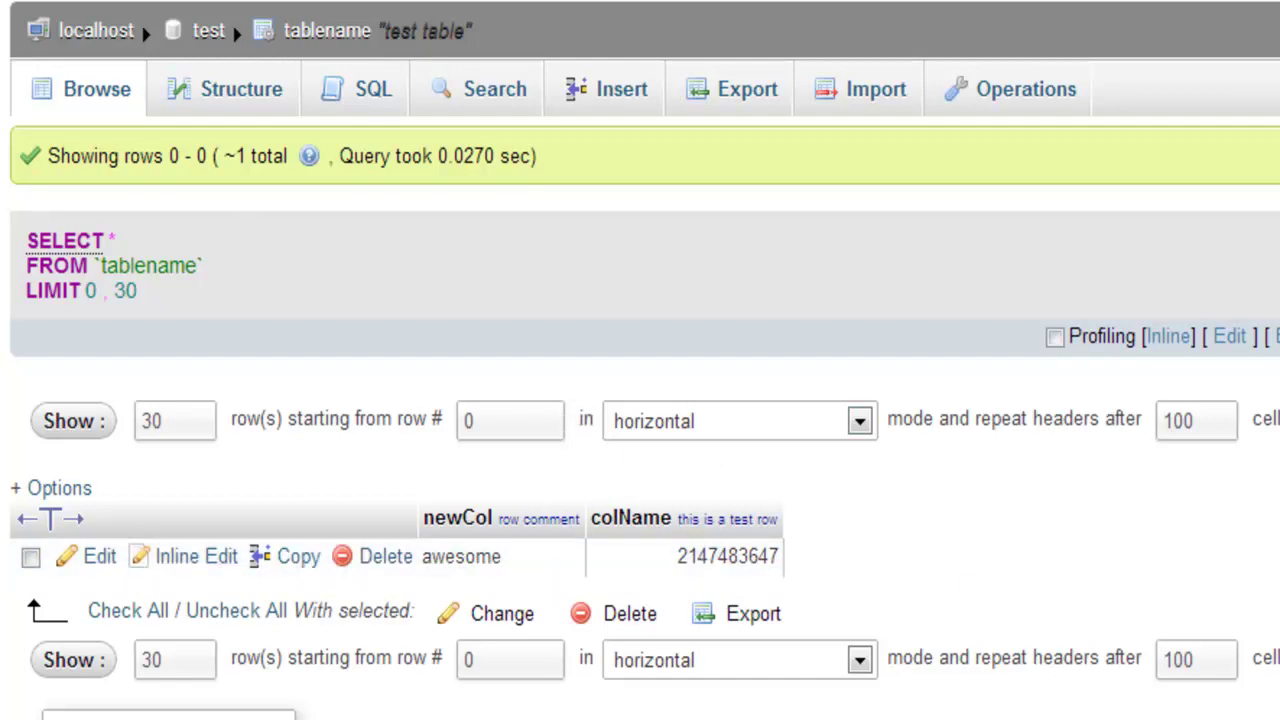
Look over tablename's Structure, Insert, Import and Operations pages, then go to the localhost server home.
{"action": "left_click", "coordinate": [235, 95]}
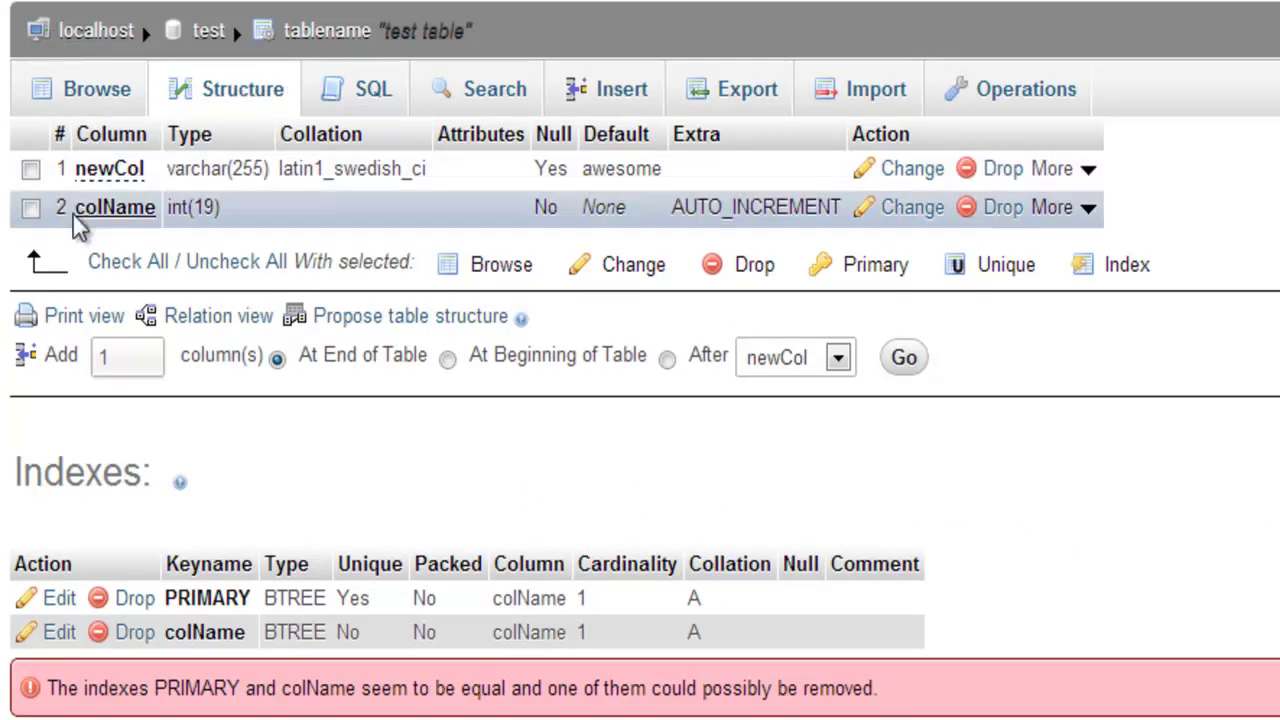
{"action": "left_click", "coordinate": [622, 95]}
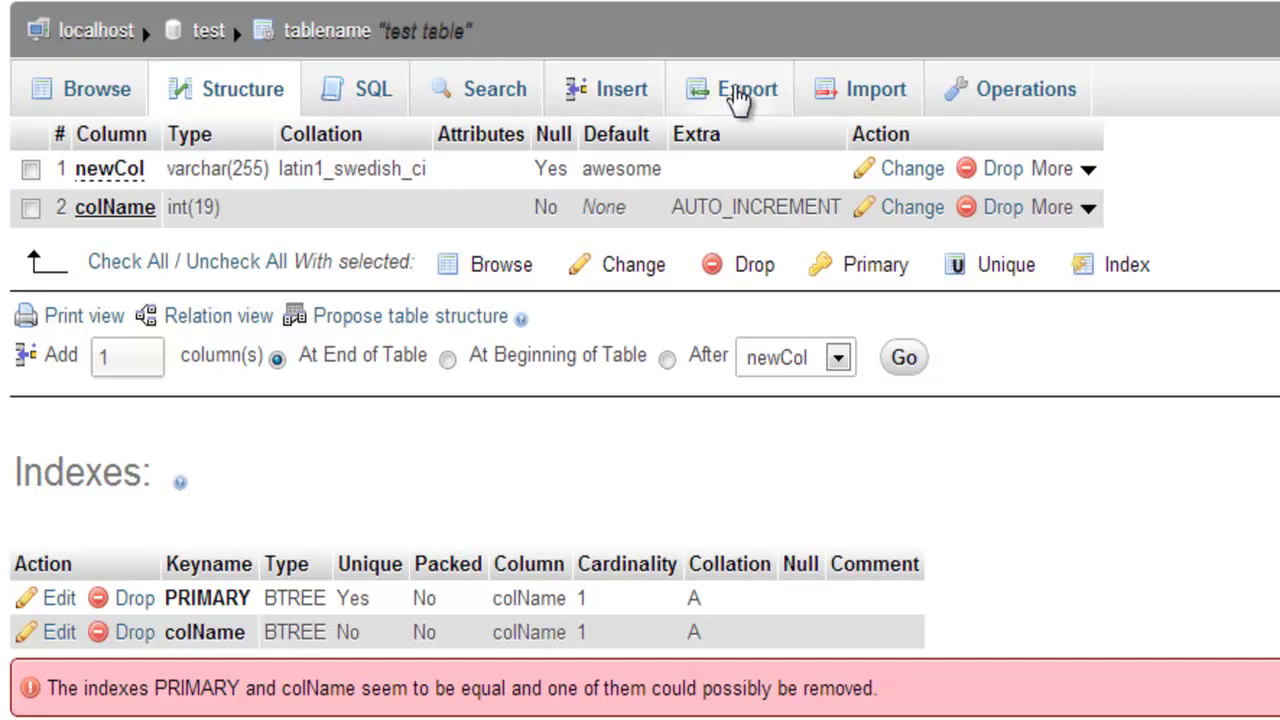
{"action": "left_click", "coordinate": [860, 97]}
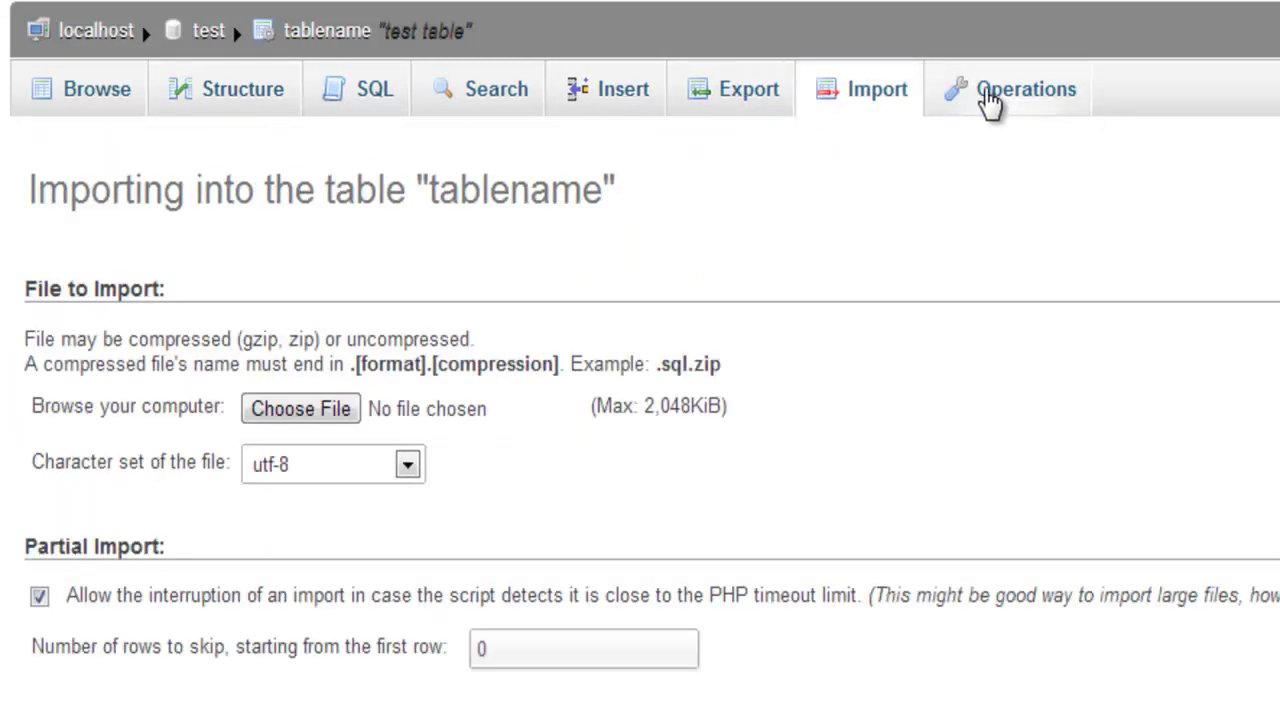
{"action": "left_click", "coordinate": [988, 96]}
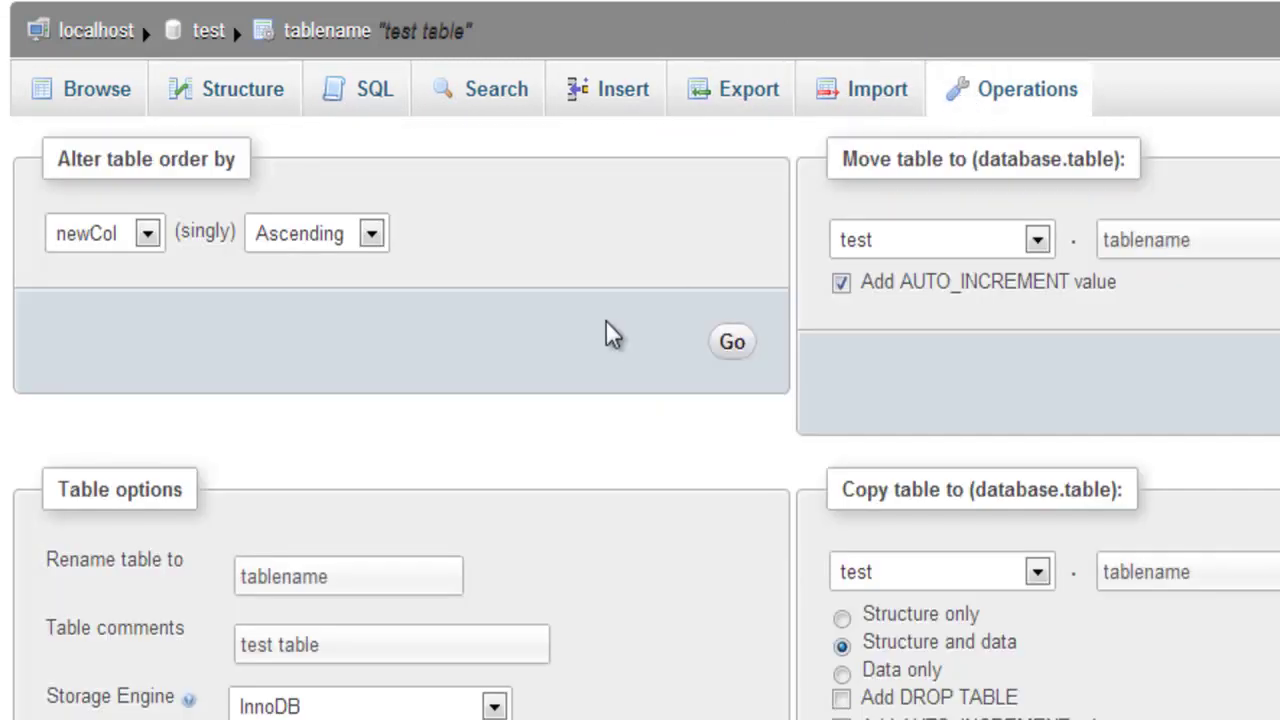
{"action": "scroll", "coordinate": [605, 333], "scroll_direction": "down", "scroll_amount": 3}
{"action": "scroll", "coordinate": [605, 333], "scroll_direction": "up", "scroll_amount": 3}
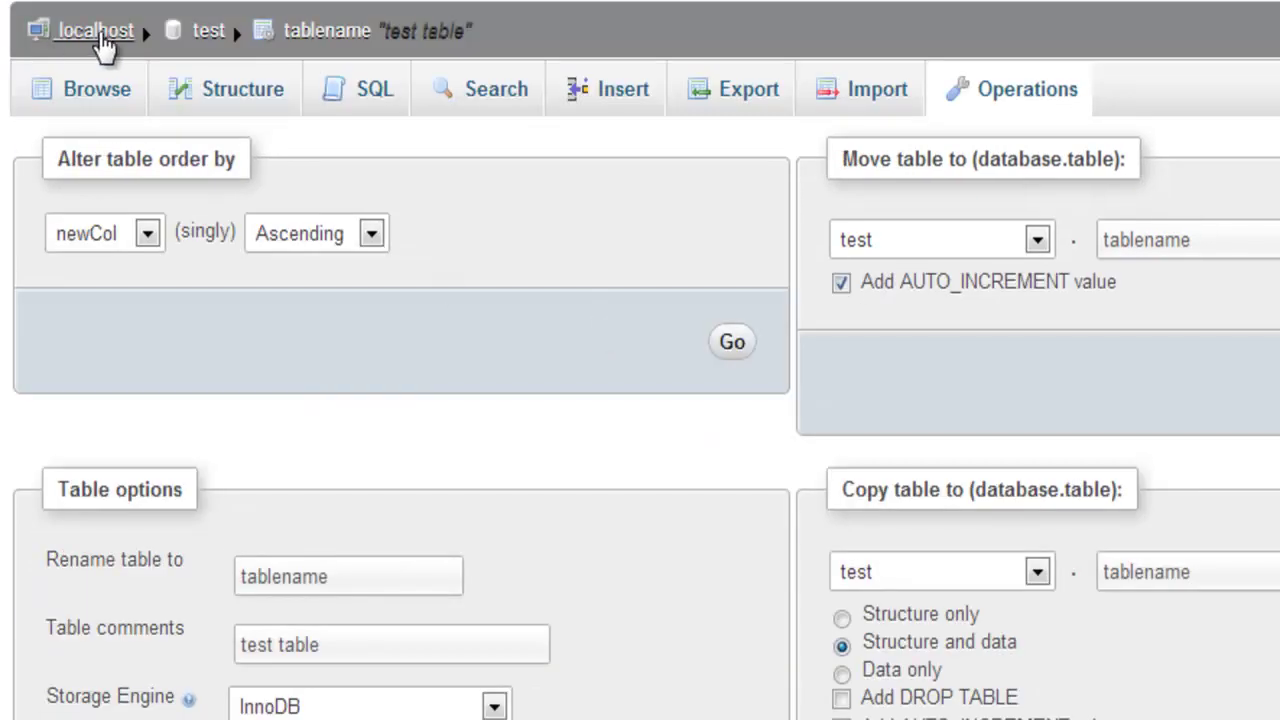
{"action": "left_click", "coordinate": [104, 46]}
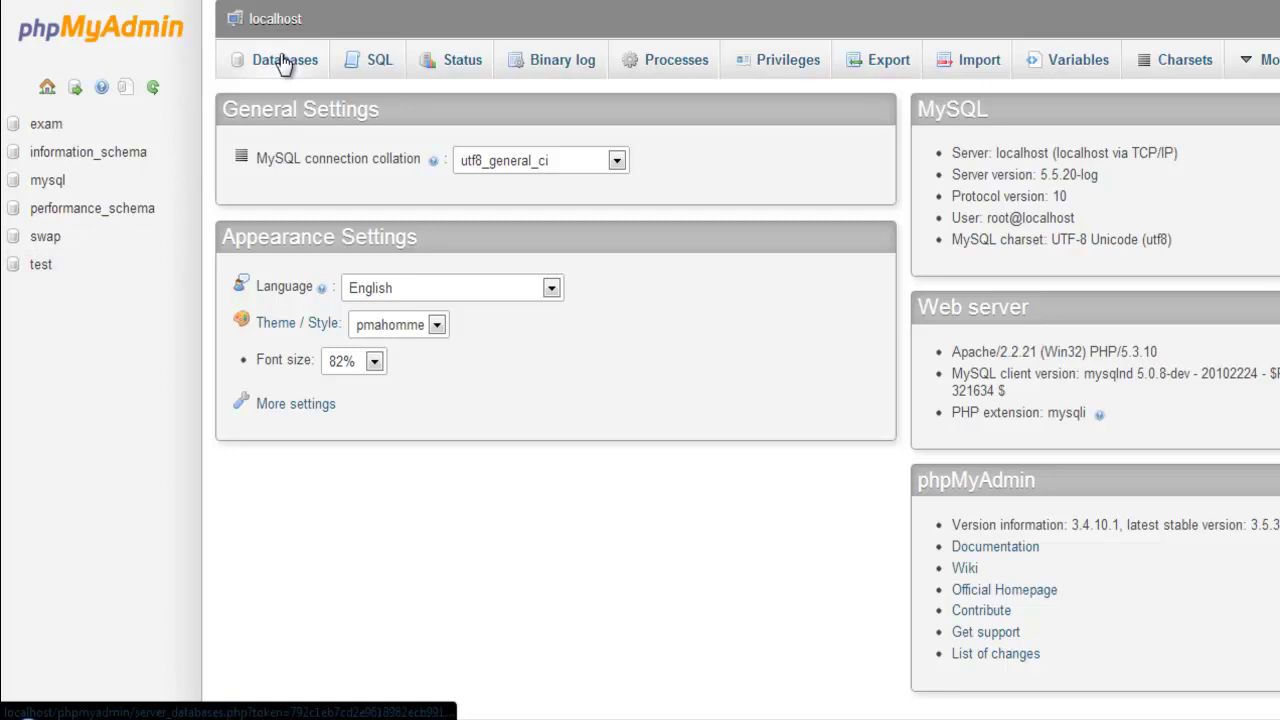
View the test database, glance at the swap database's three tables, then switch back to test.
{"action": "left_click", "coordinate": [66, 270]}
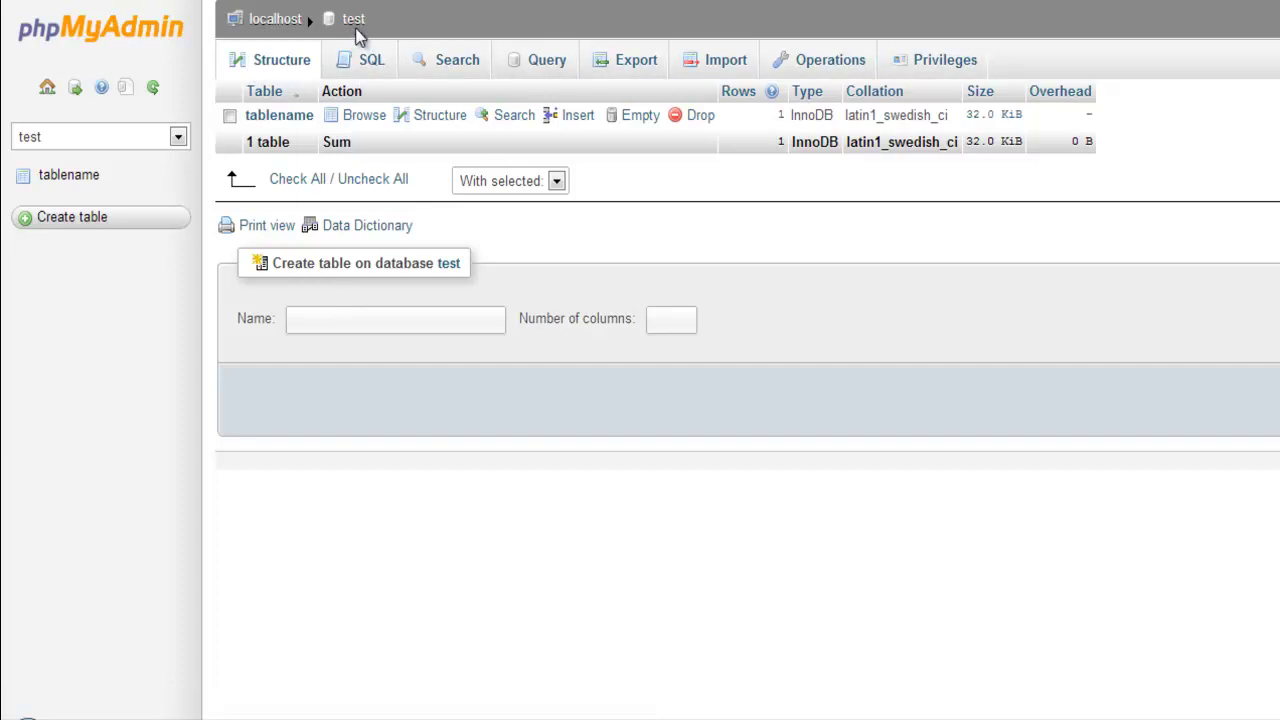
{"action": "left_click", "coordinate": [143, 137]}
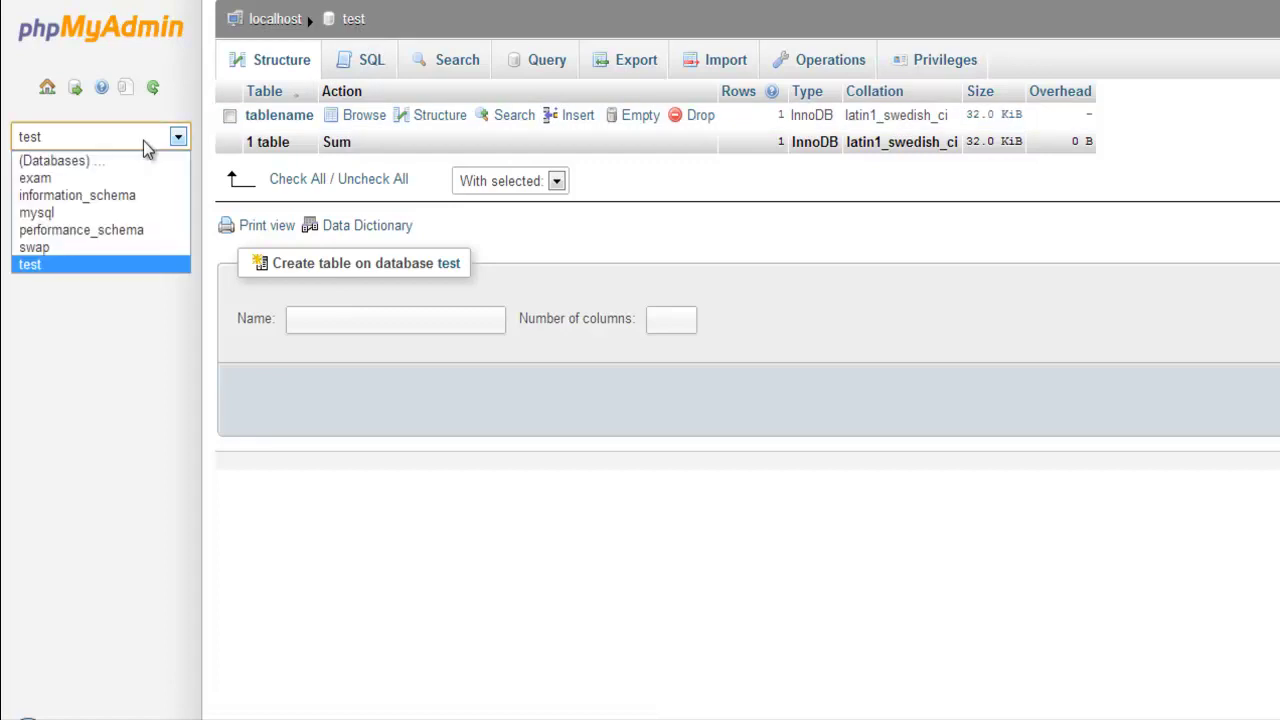
{"action": "left_click", "coordinate": [126, 246]}
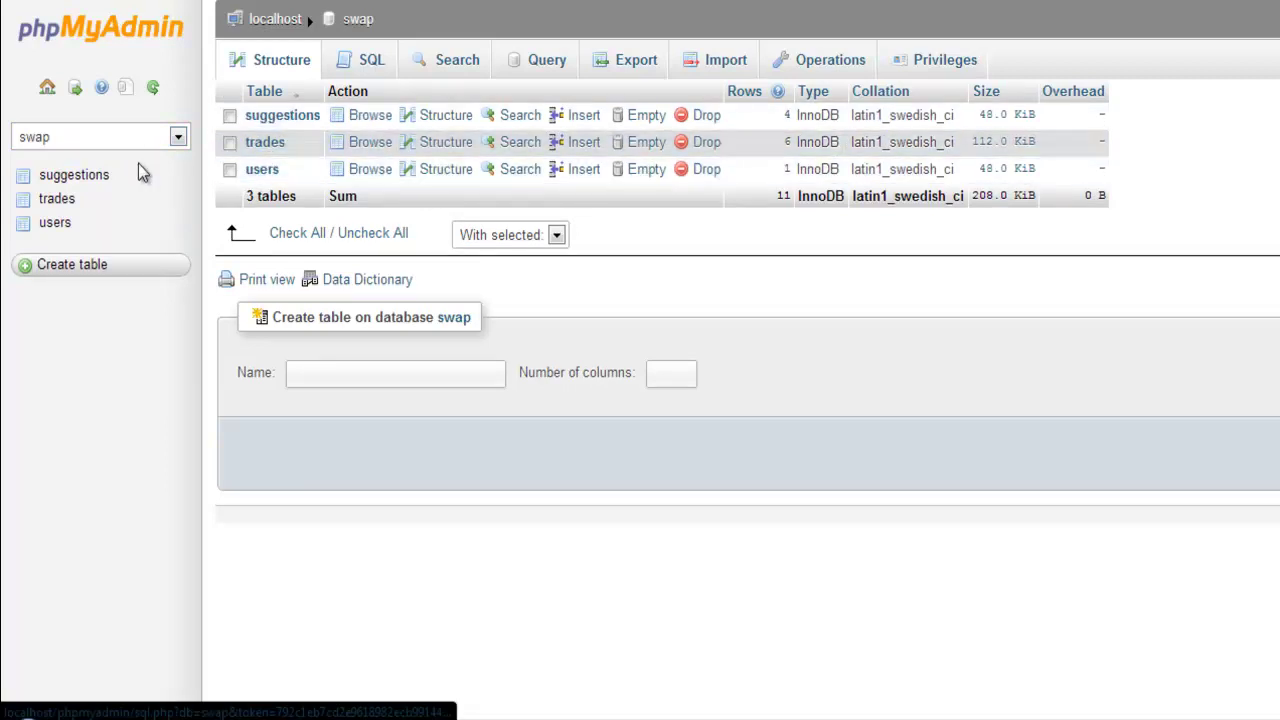
{"action": "left_click", "coordinate": [137, 140]}
{"action": "left_click", "coordinate": [20, 262]}
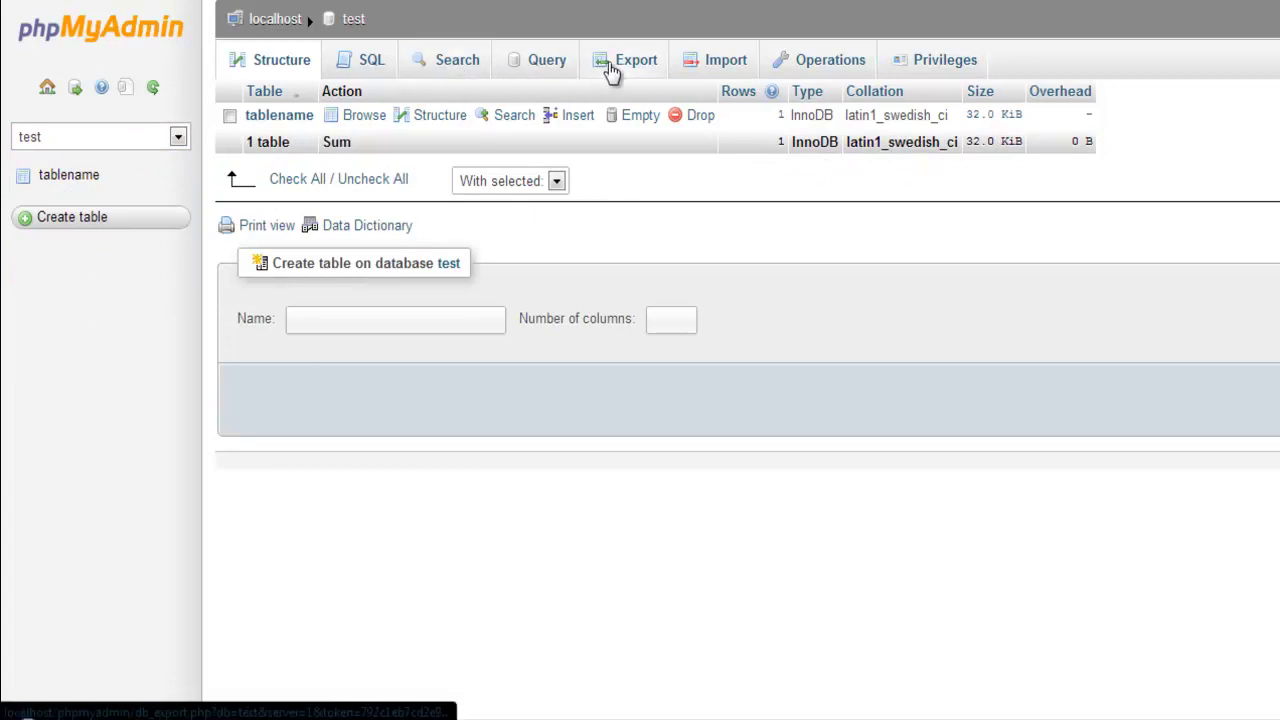
Check the test database's Search and Export pages, then return to the server home page.
{"action": "left_click", "coordinate": [430, 75]}
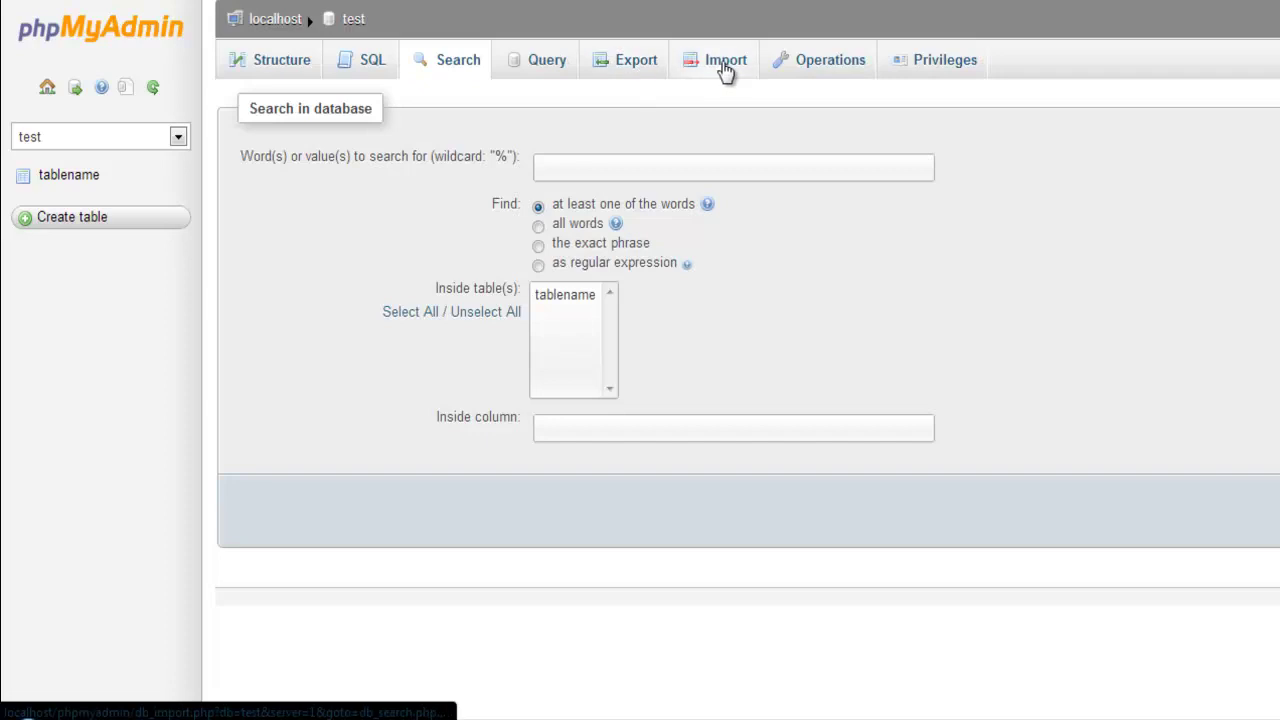
{"action": "left_click", "coordinate": [634, 68]}
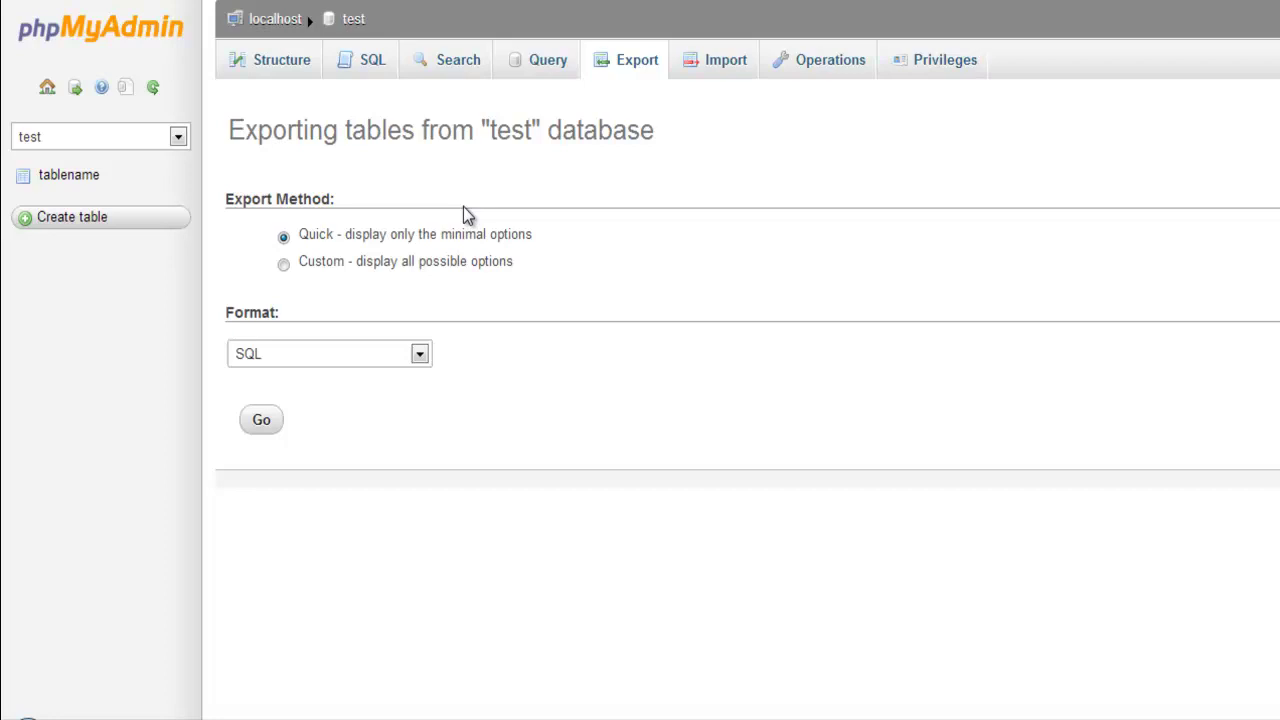
{"action": "left_click", "coordinate": [155, 30]}
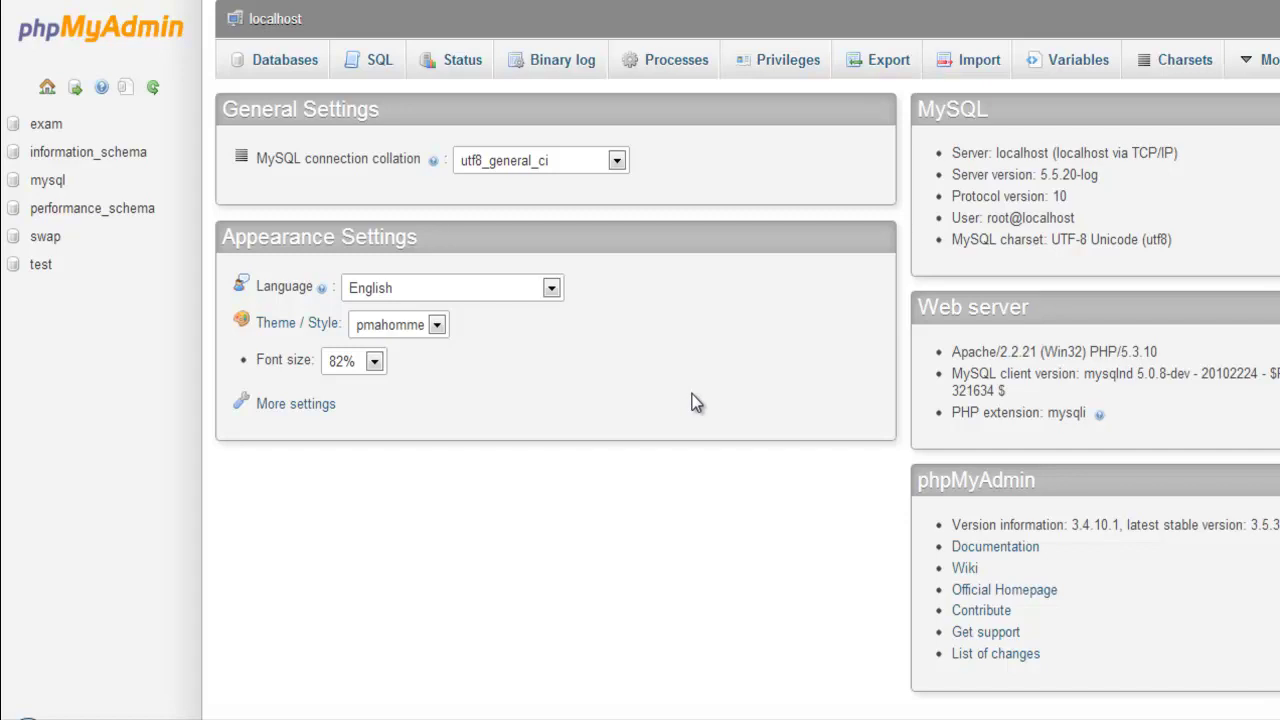
{"action": "left_click", "coordinate": [360, 64]}
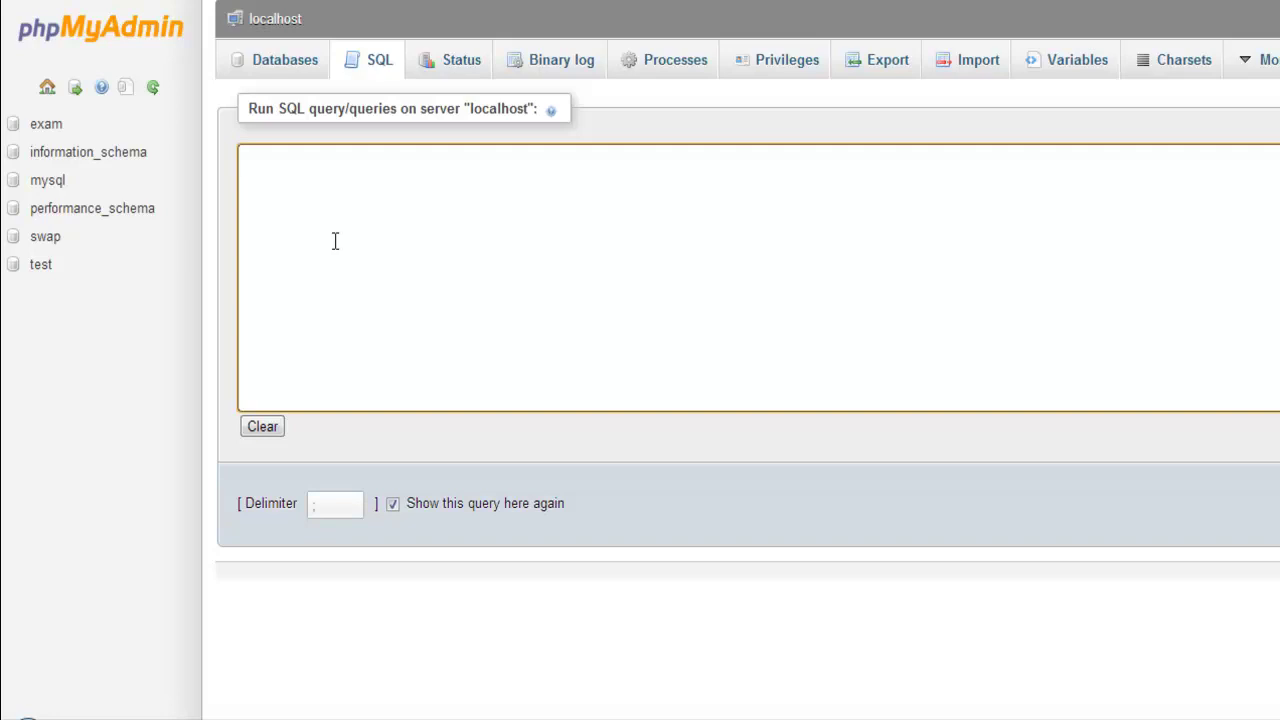
{"action": "left_click", "coordinate": [52, 45]}
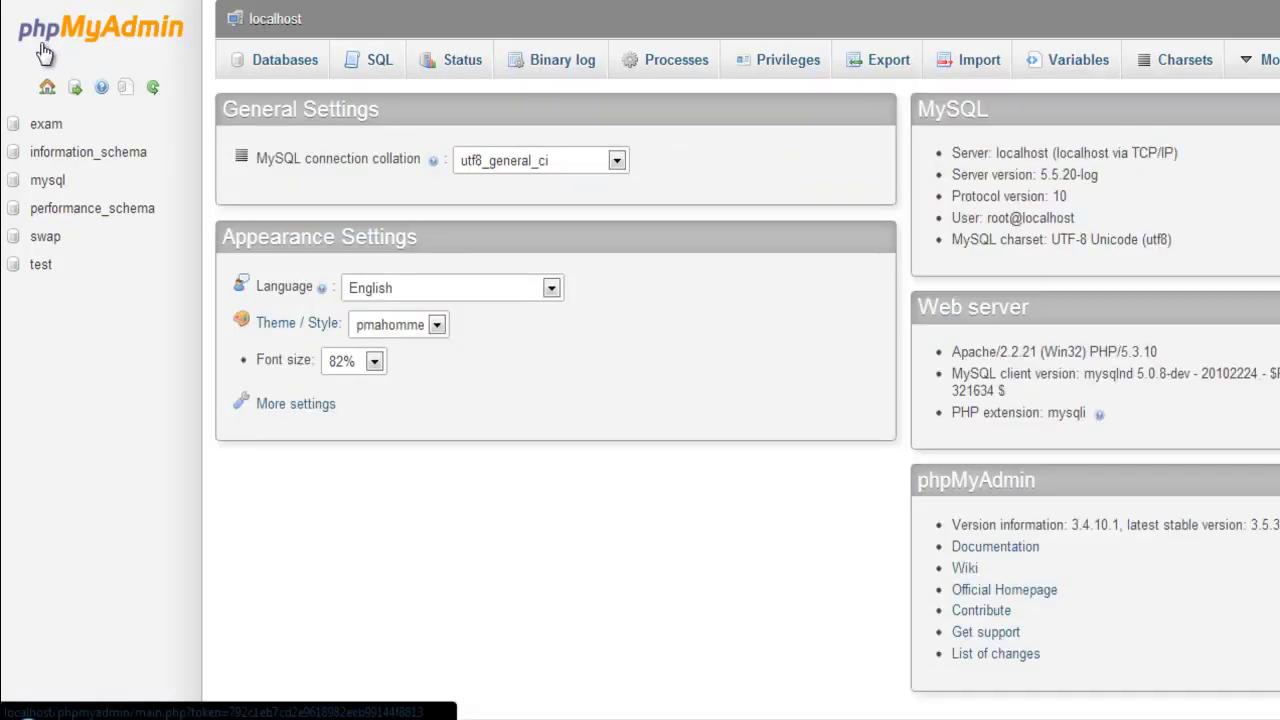